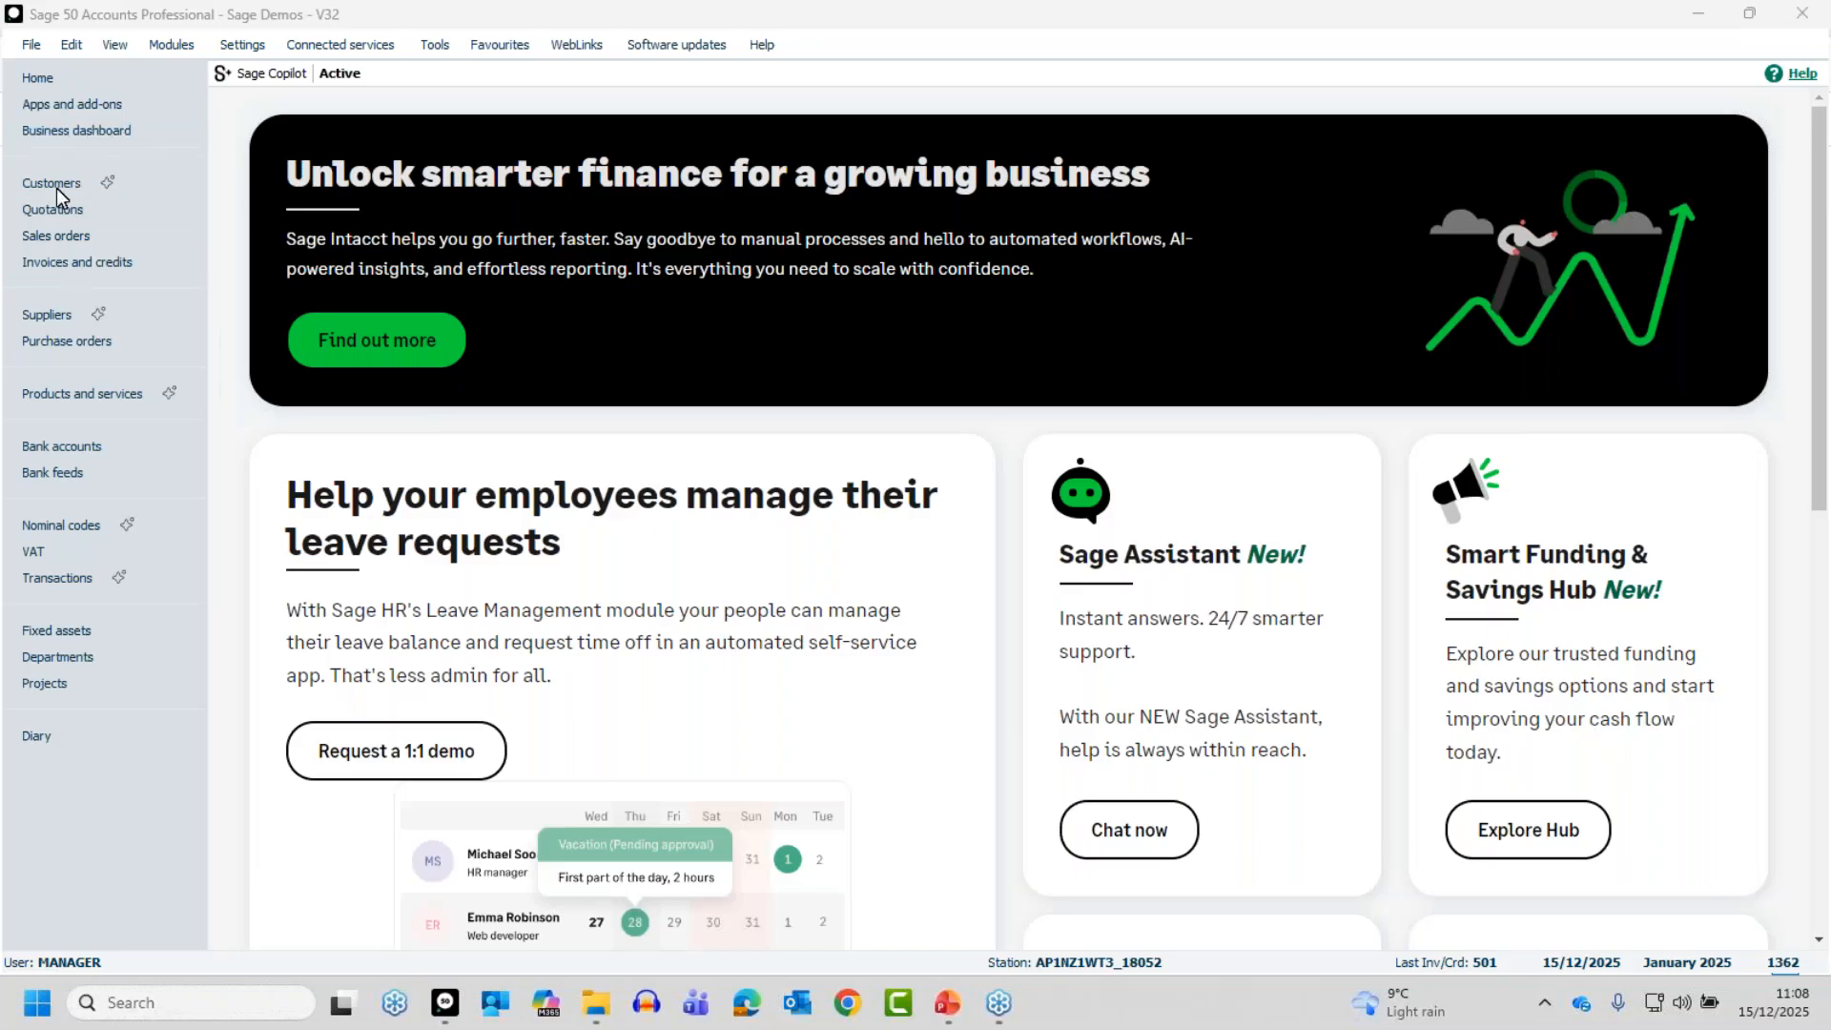
Hide the Invoices and credits and Diary modules from the navigation list.
right_click(78, 791)
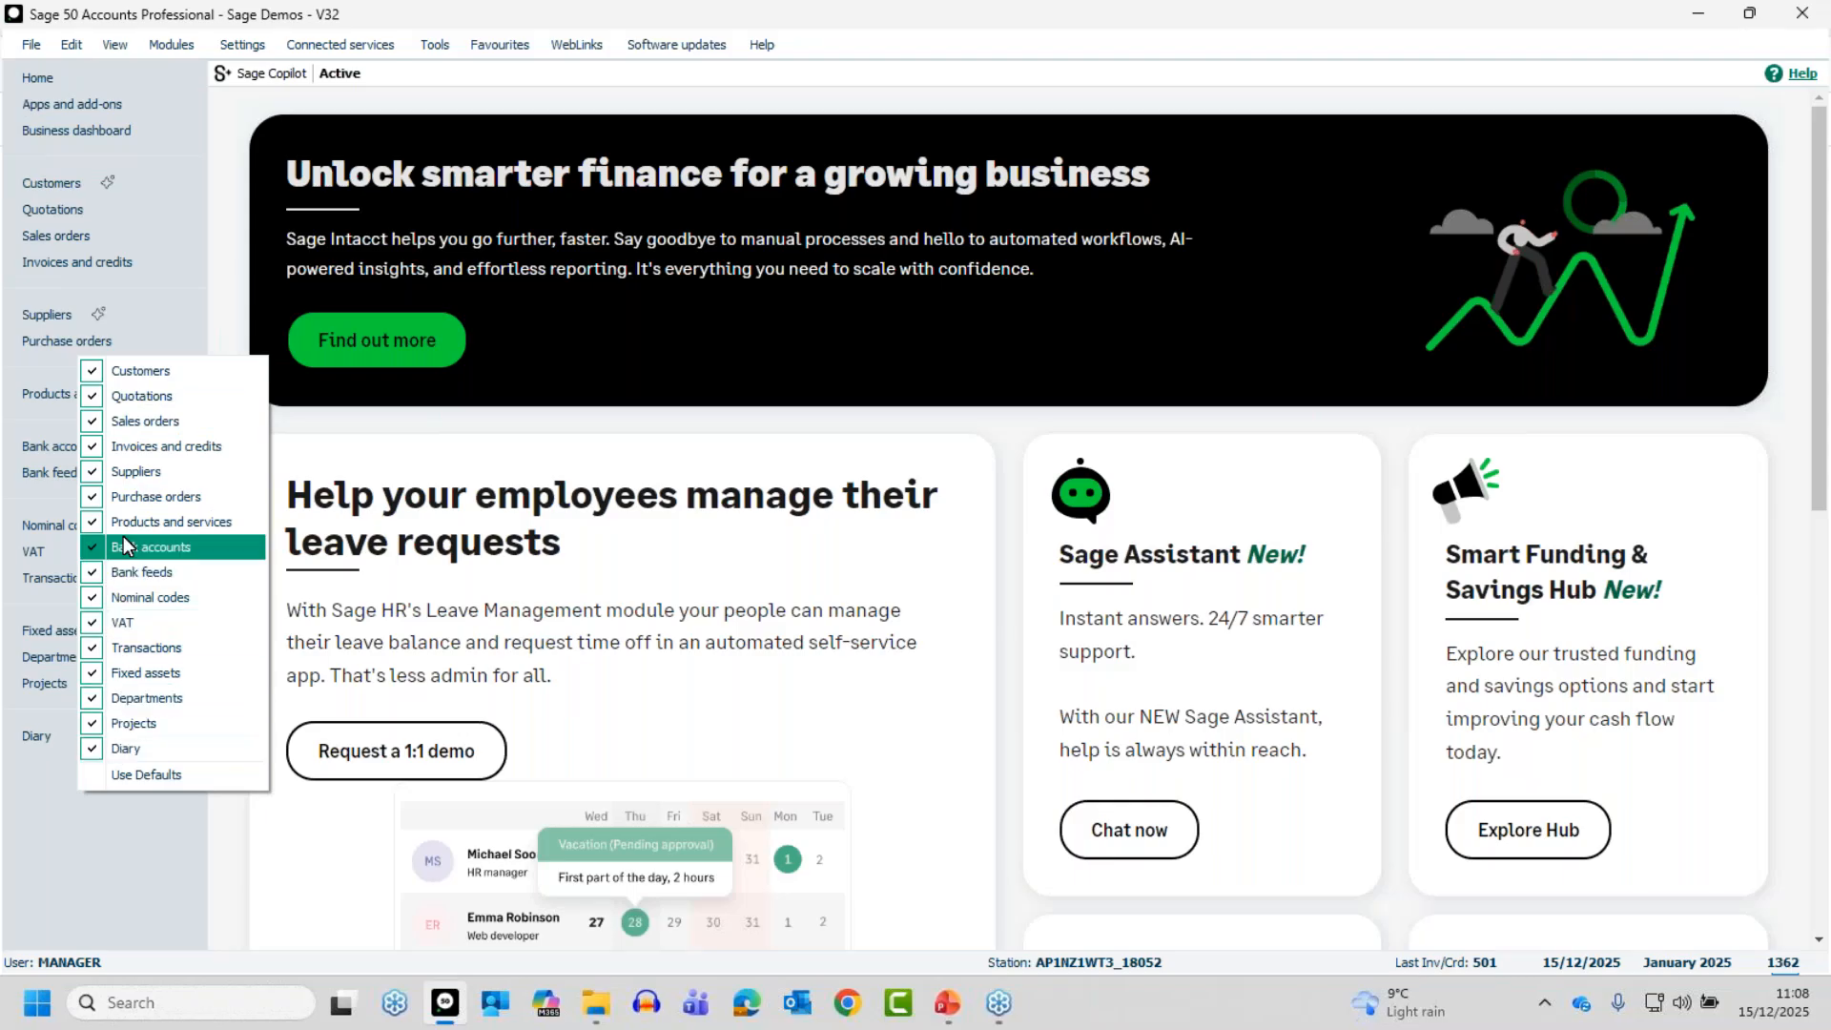
click(108, 448)
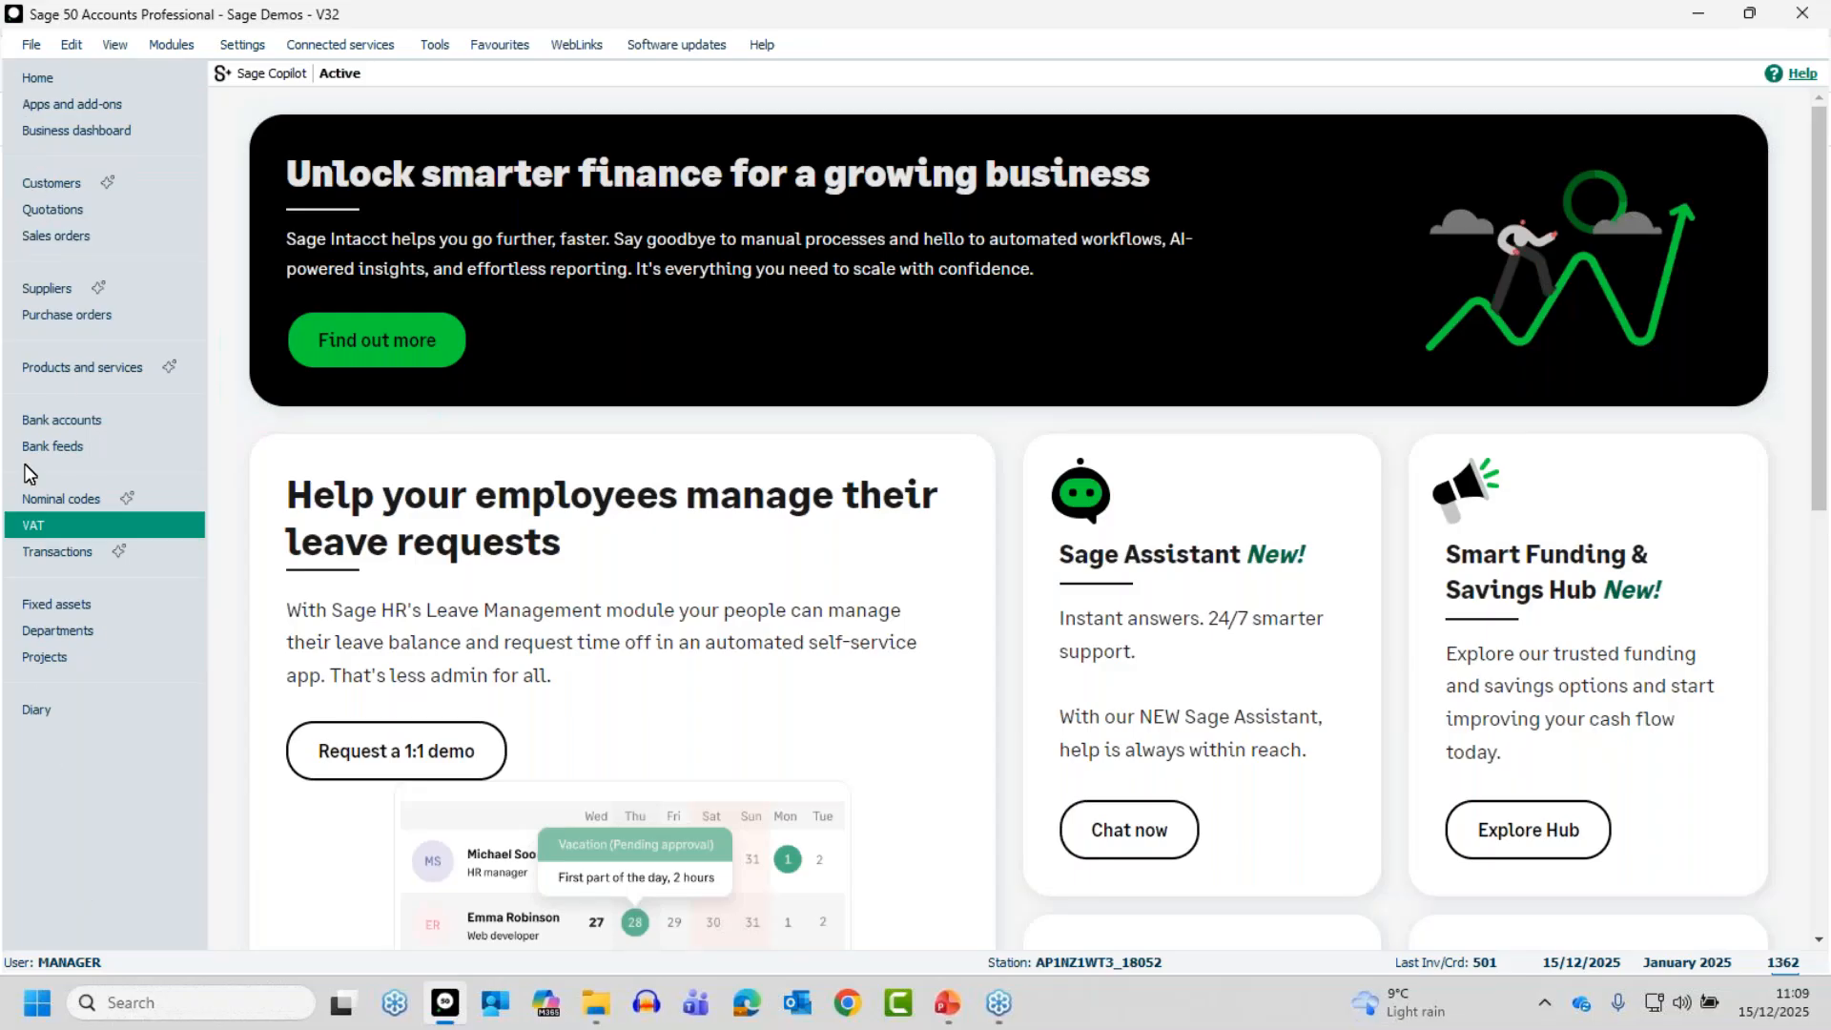
right_click(66, 706)
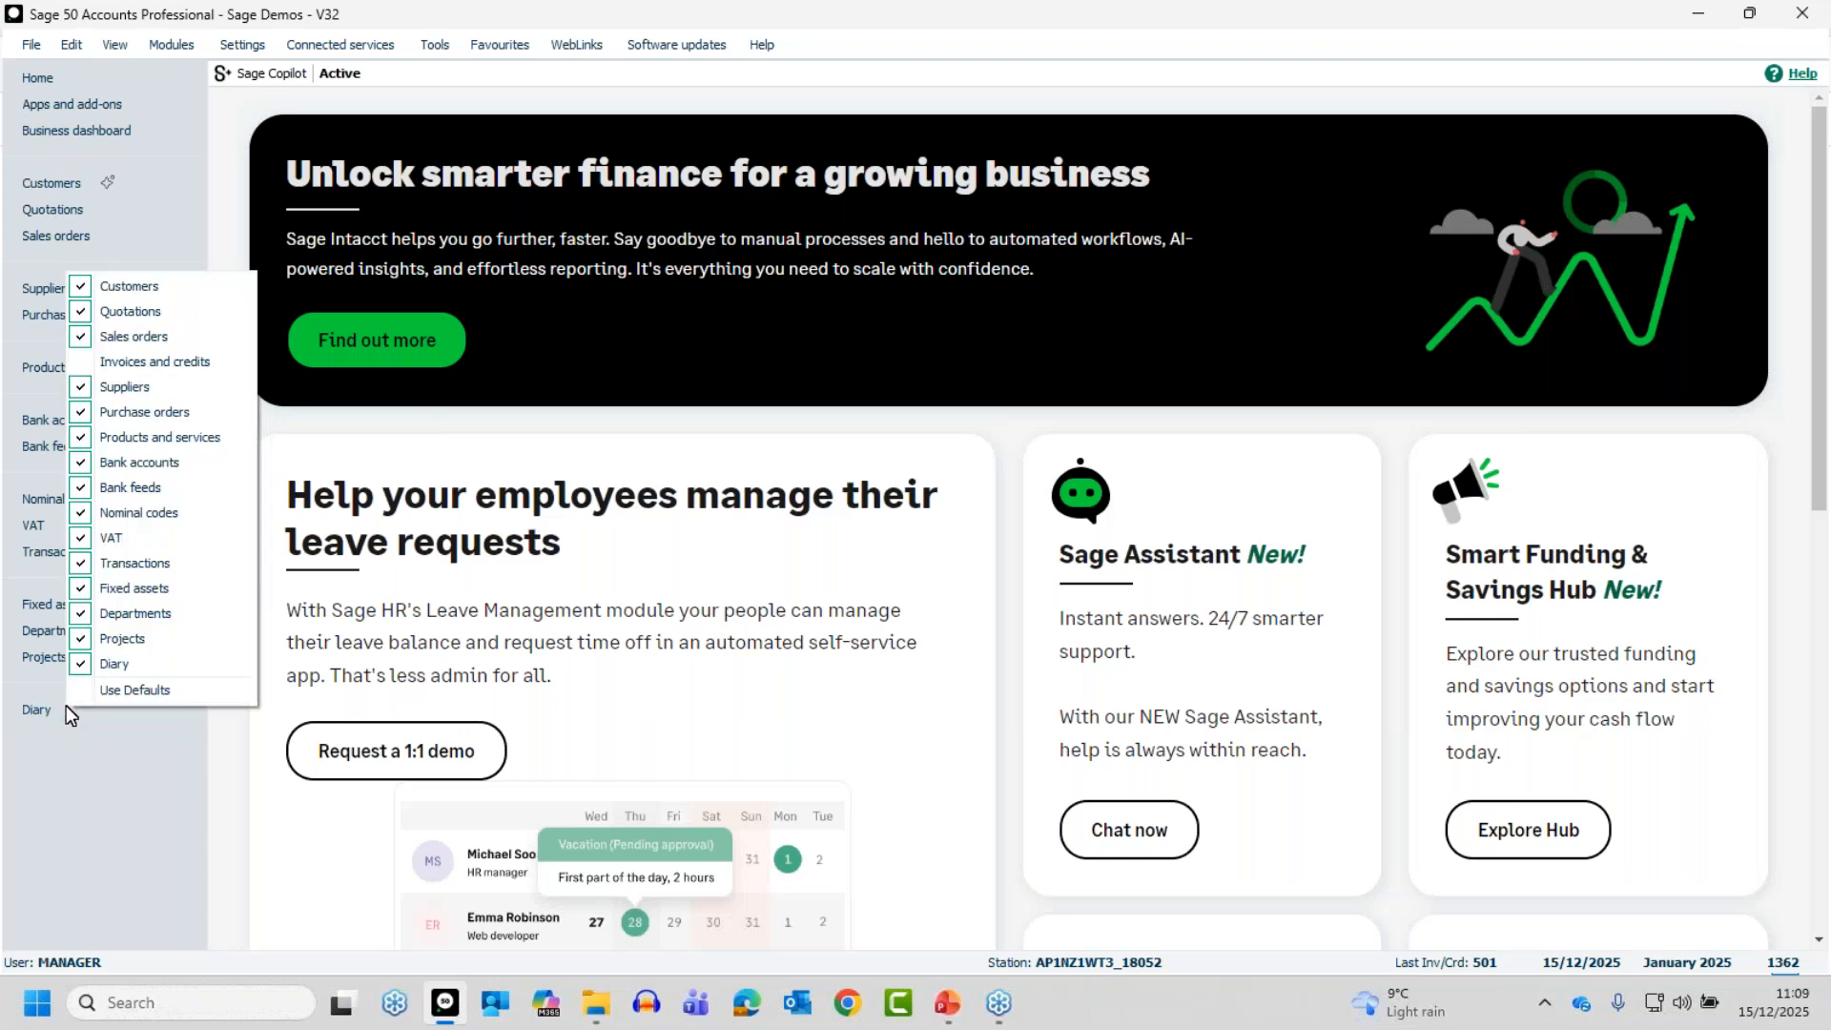
click(112, 666)
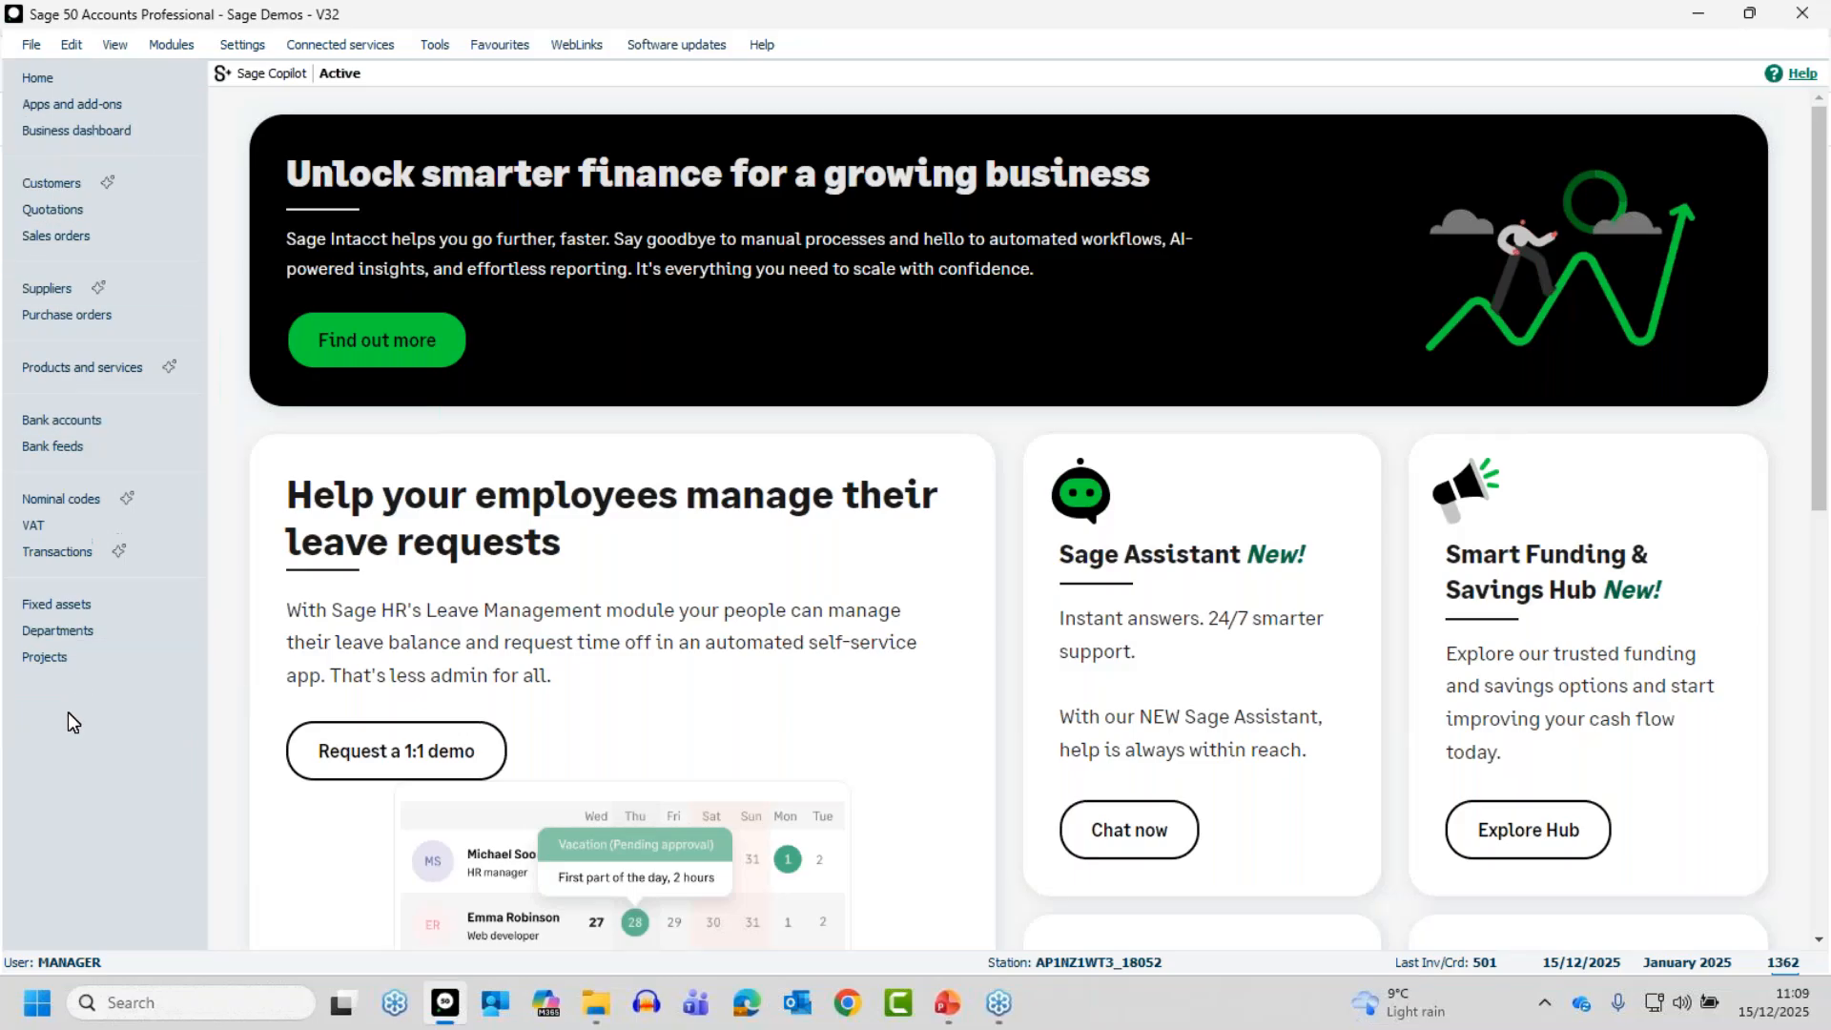
Show Invoices and credits in the navigation list again and open that module.
right_click(83, 370)
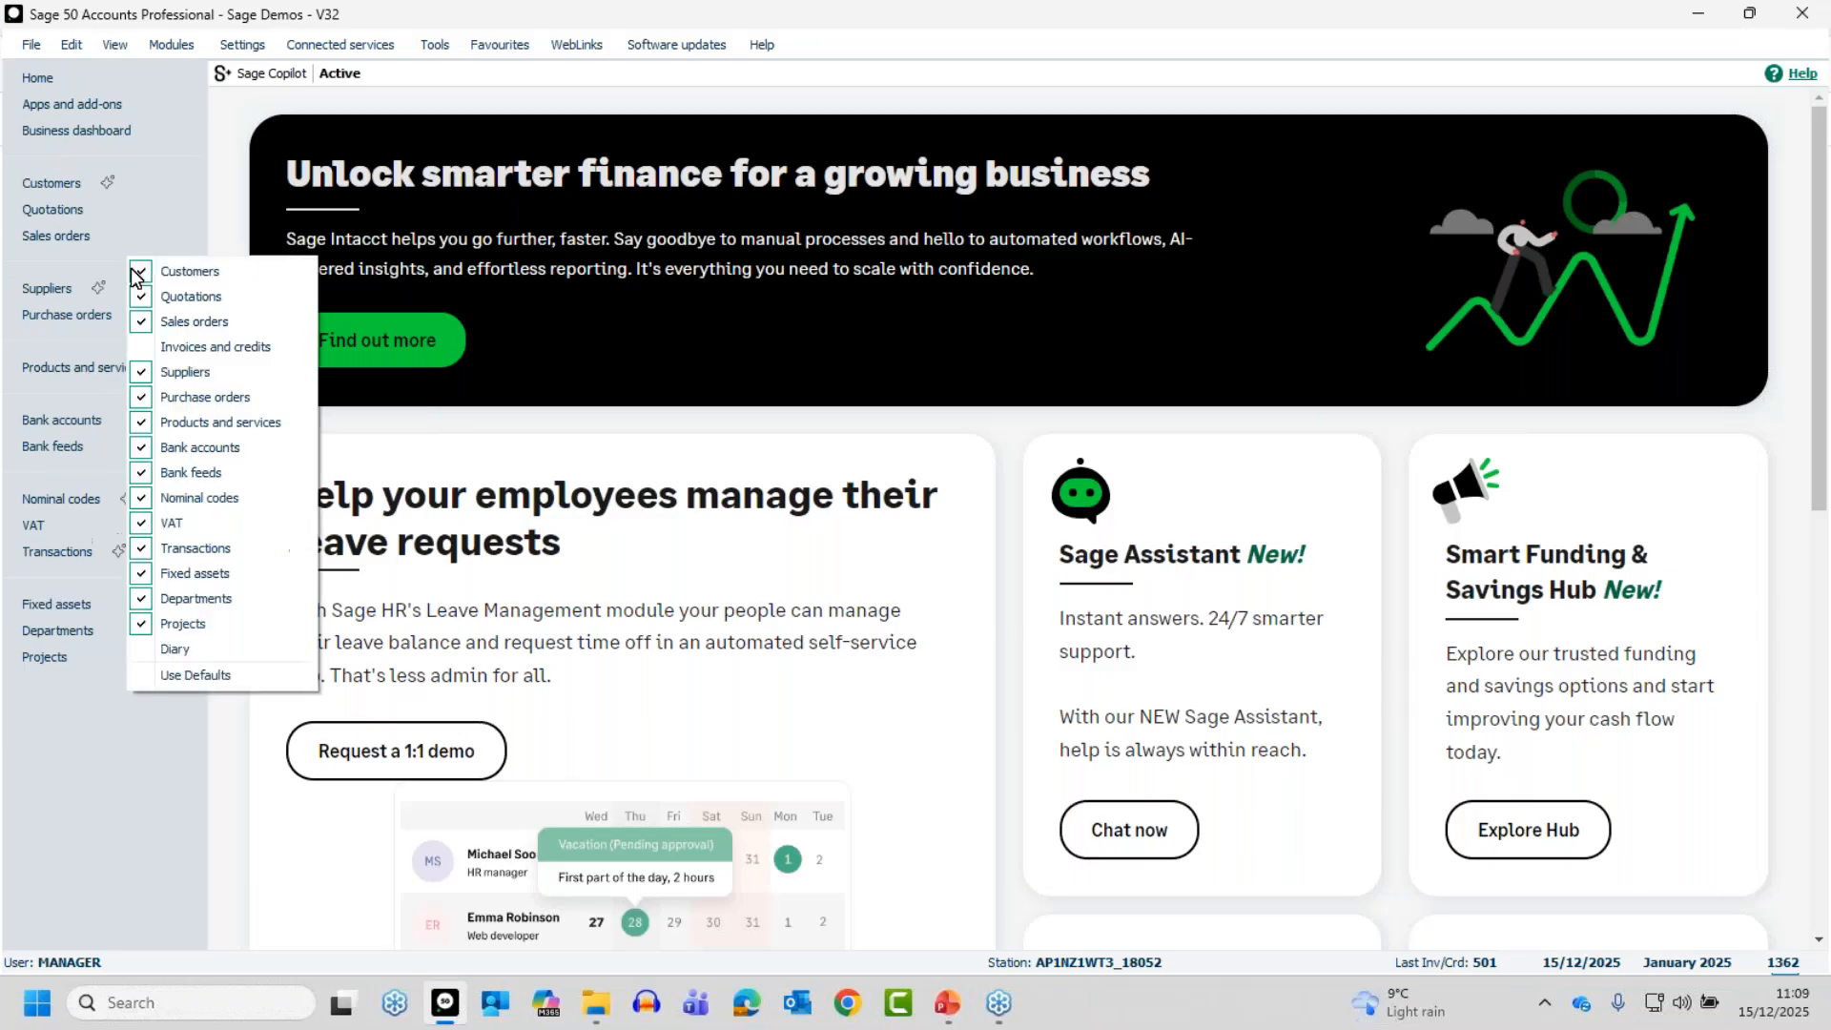
click(188, 347)
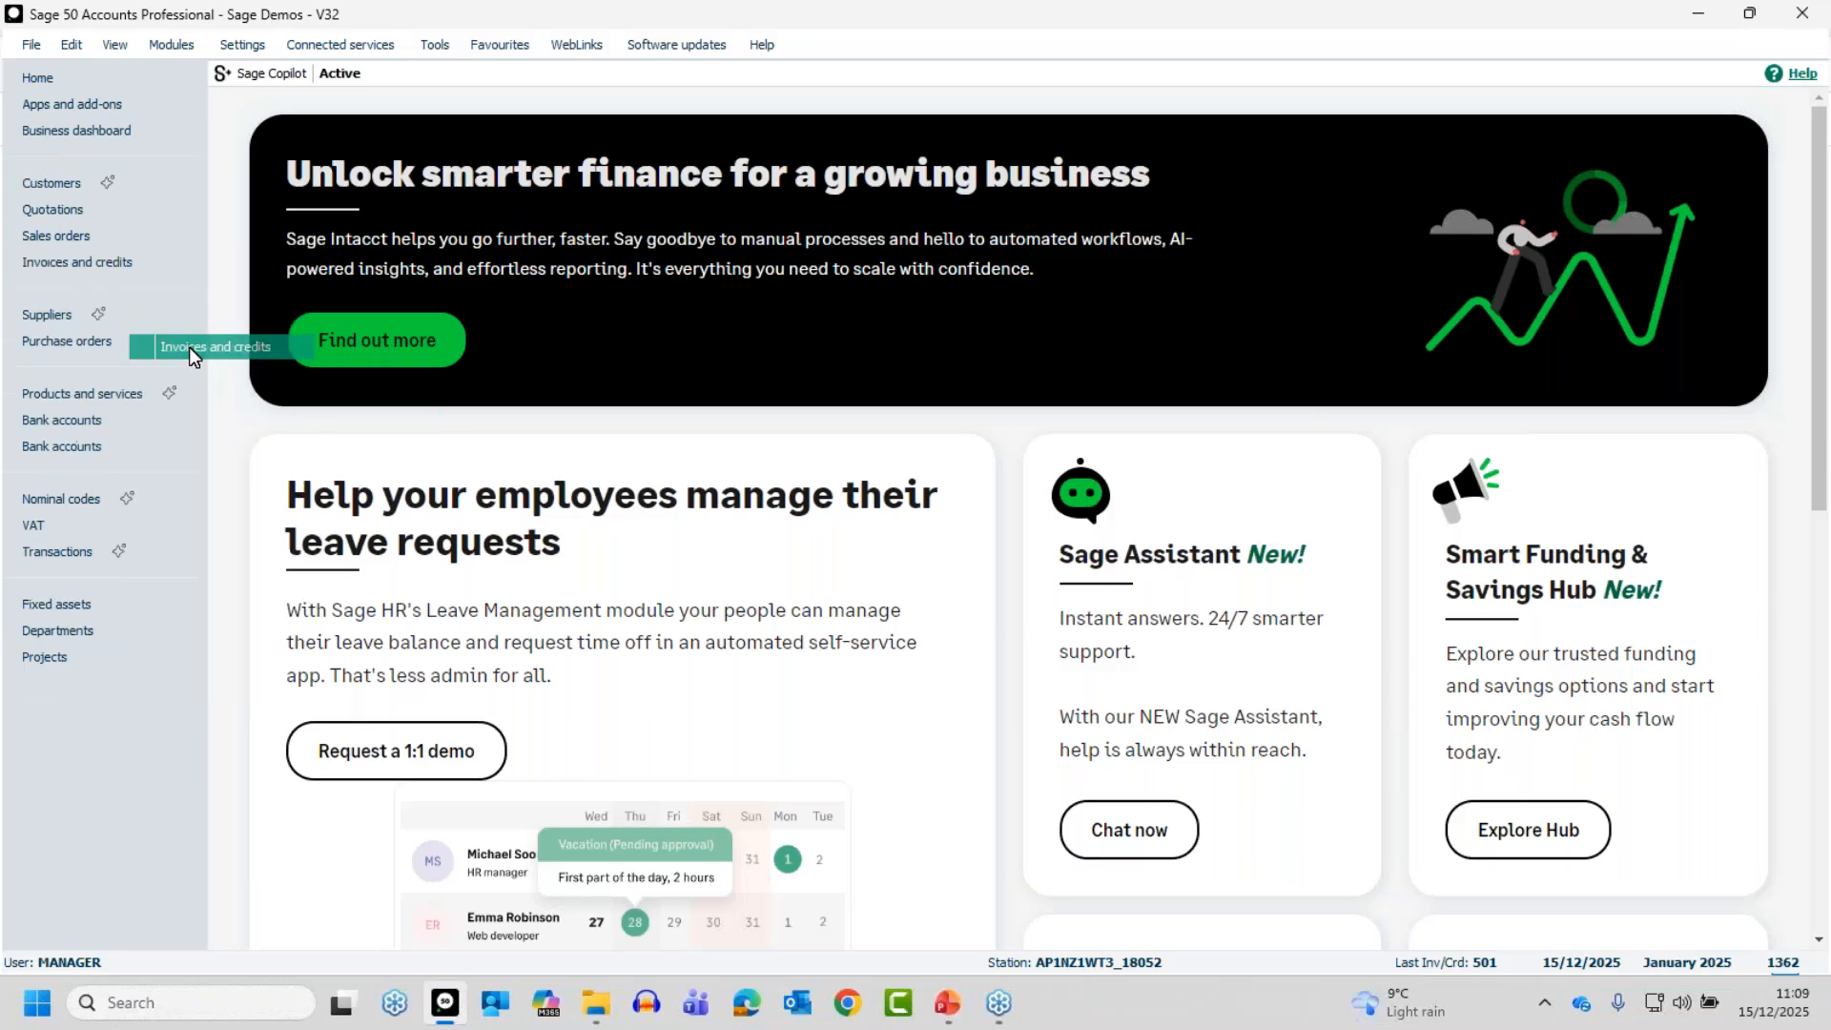
click(74, 265)
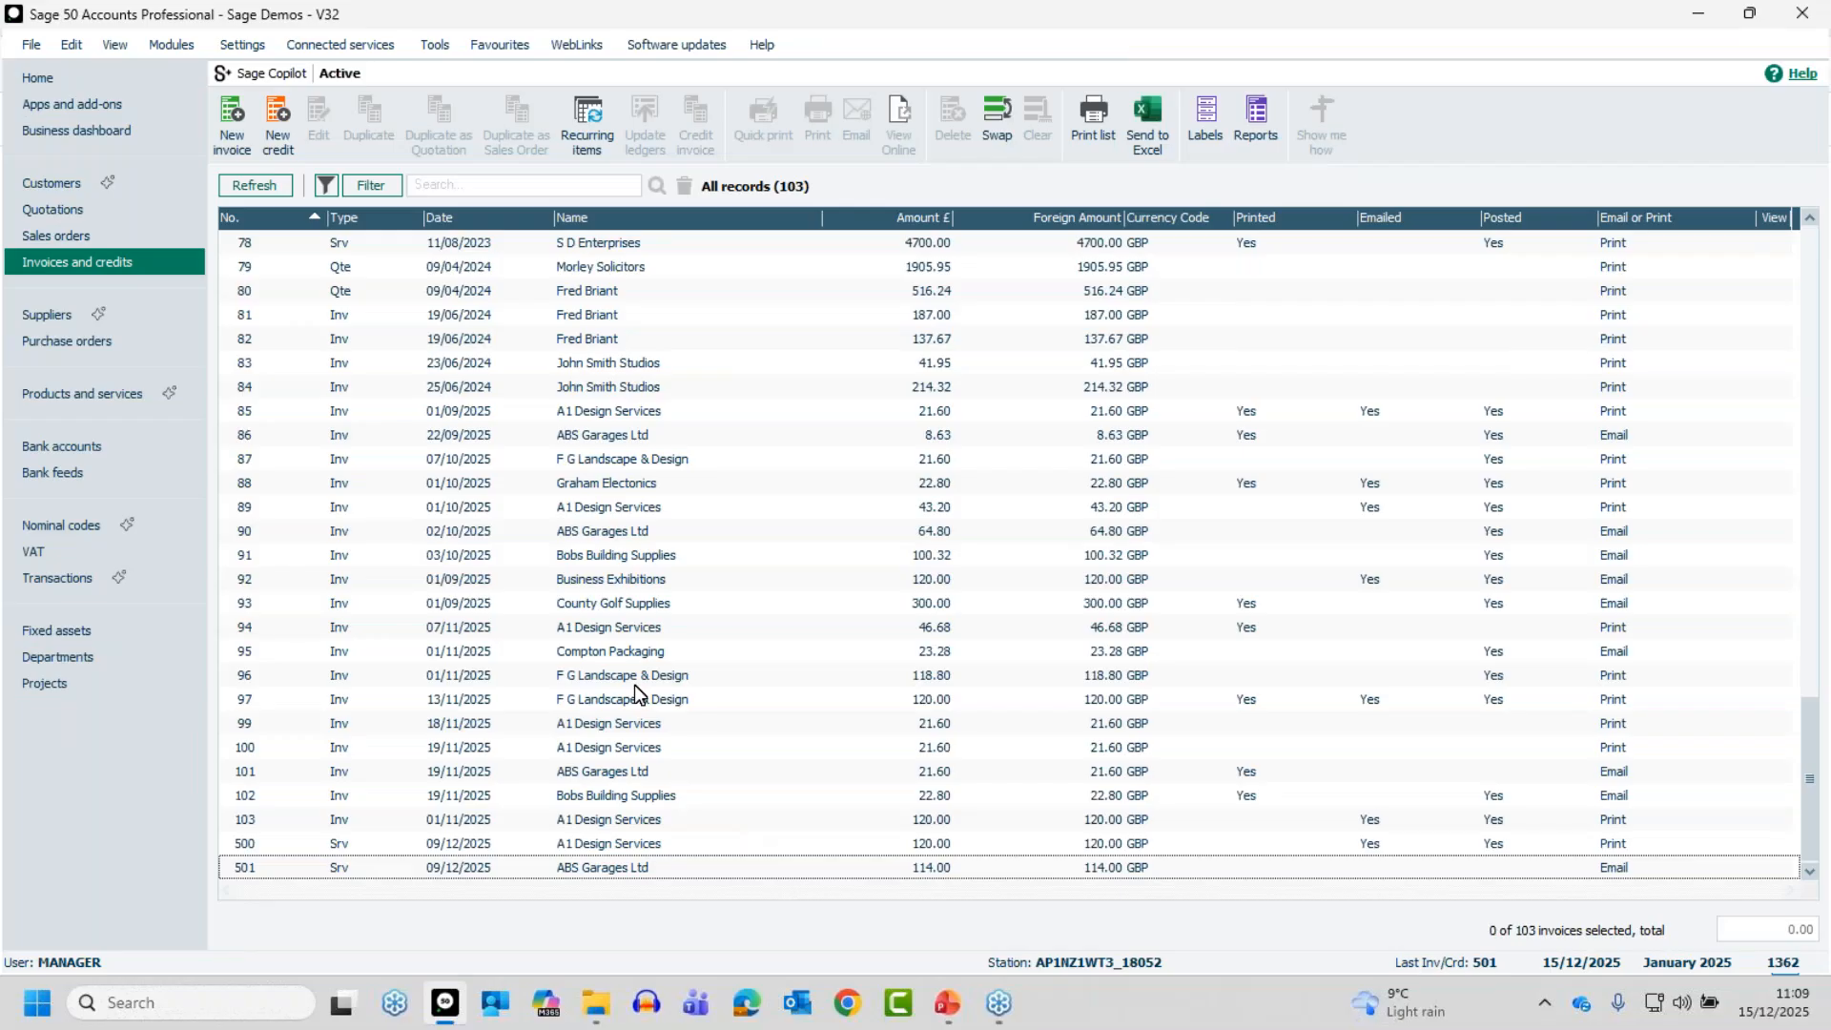
Start a new invoice, switch its format to Service, and close it without saving changes.
click(229, 116)
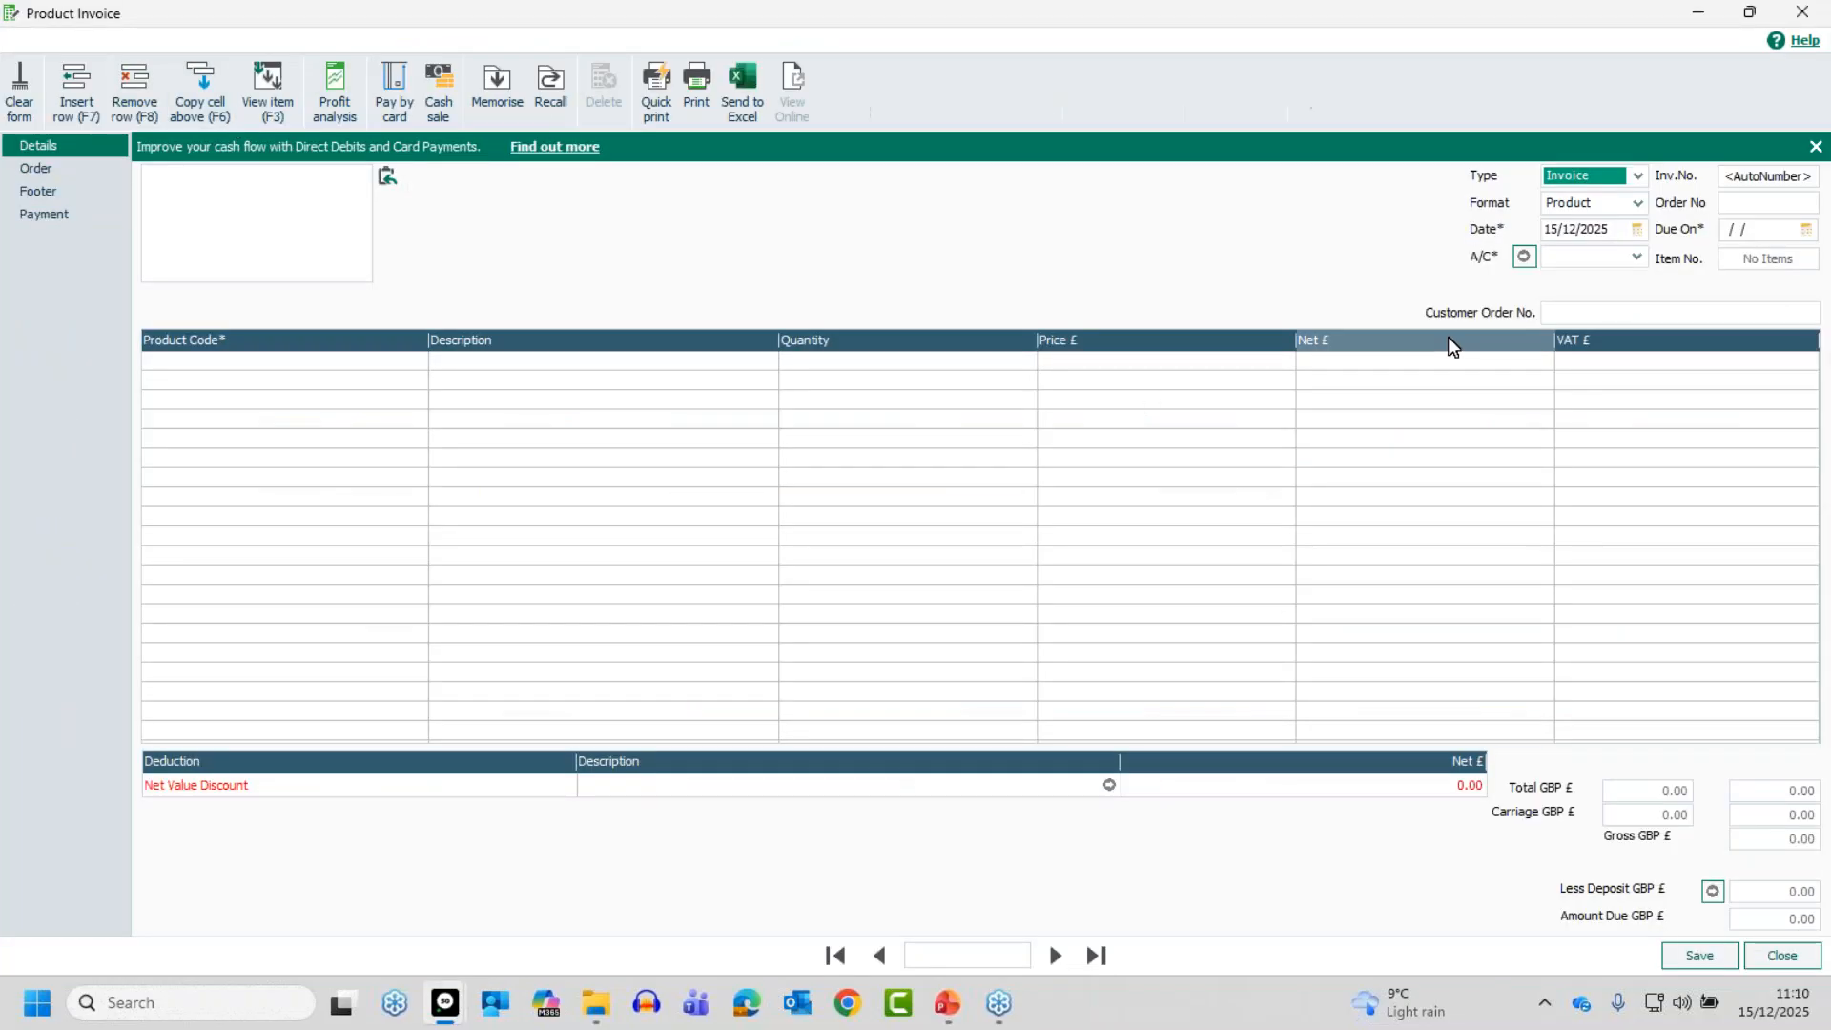
click(1588, 204)
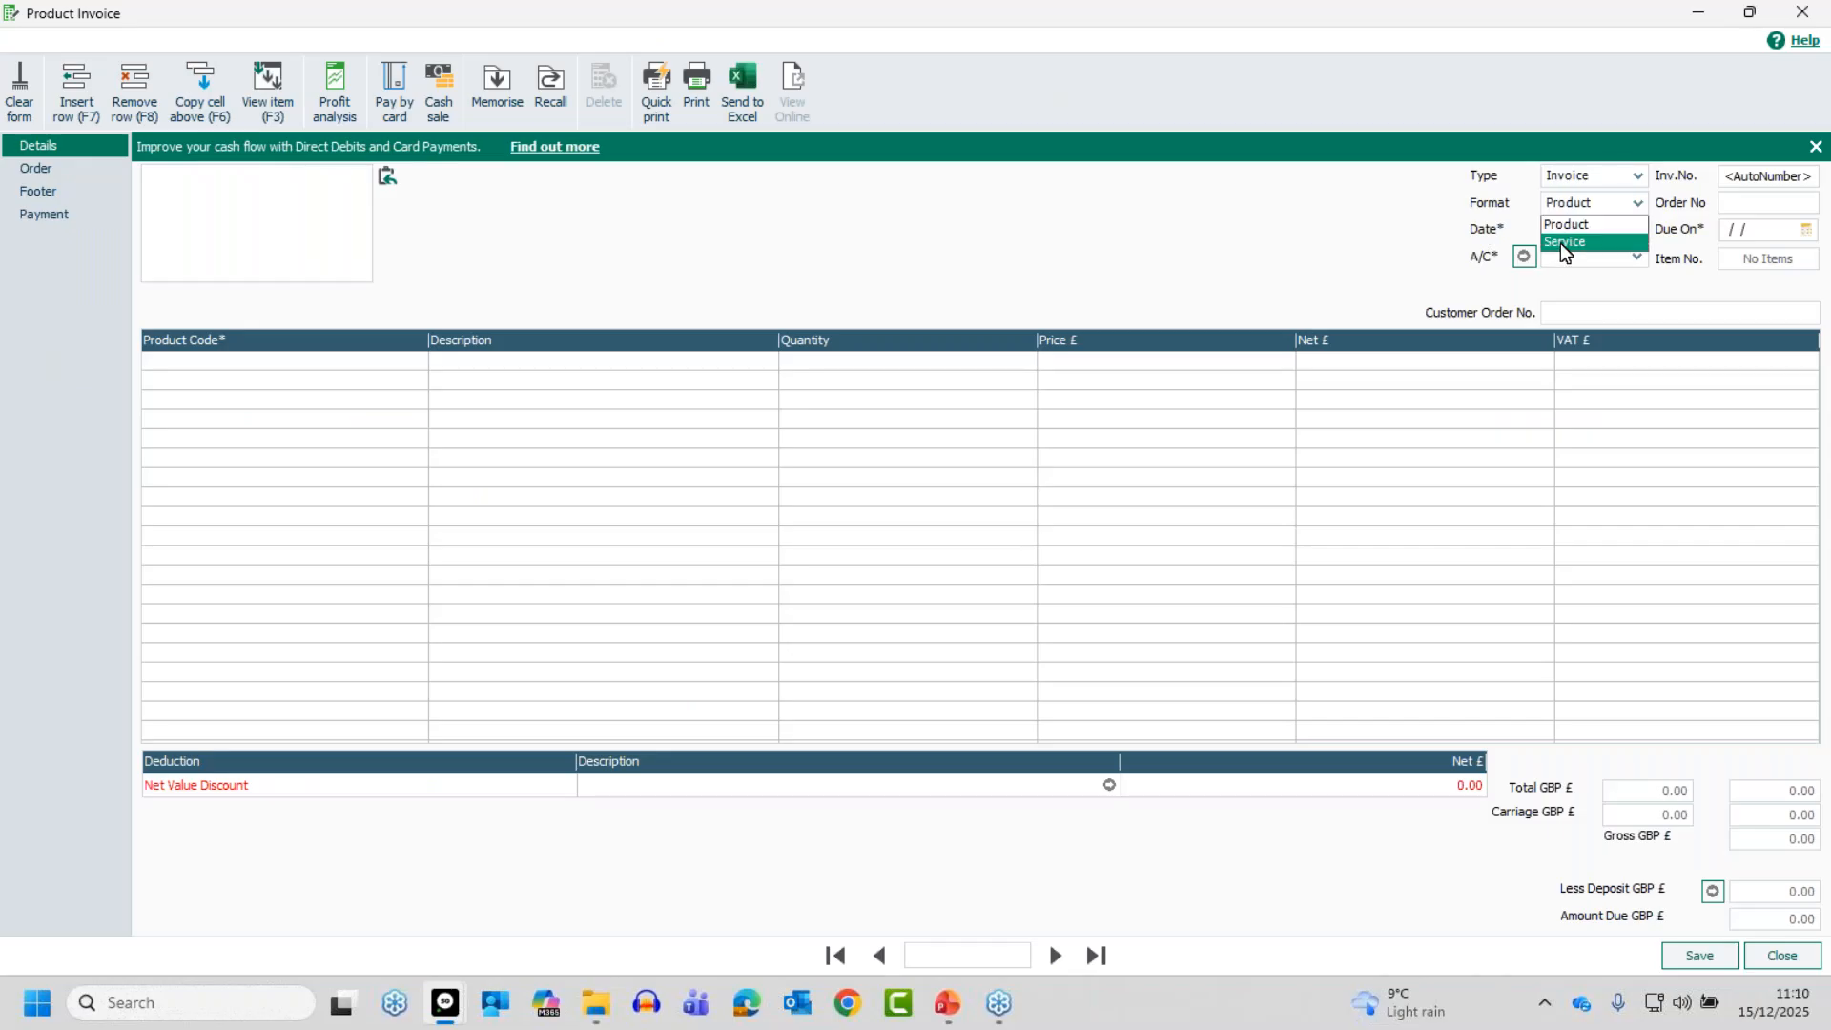
click(1561, 242)
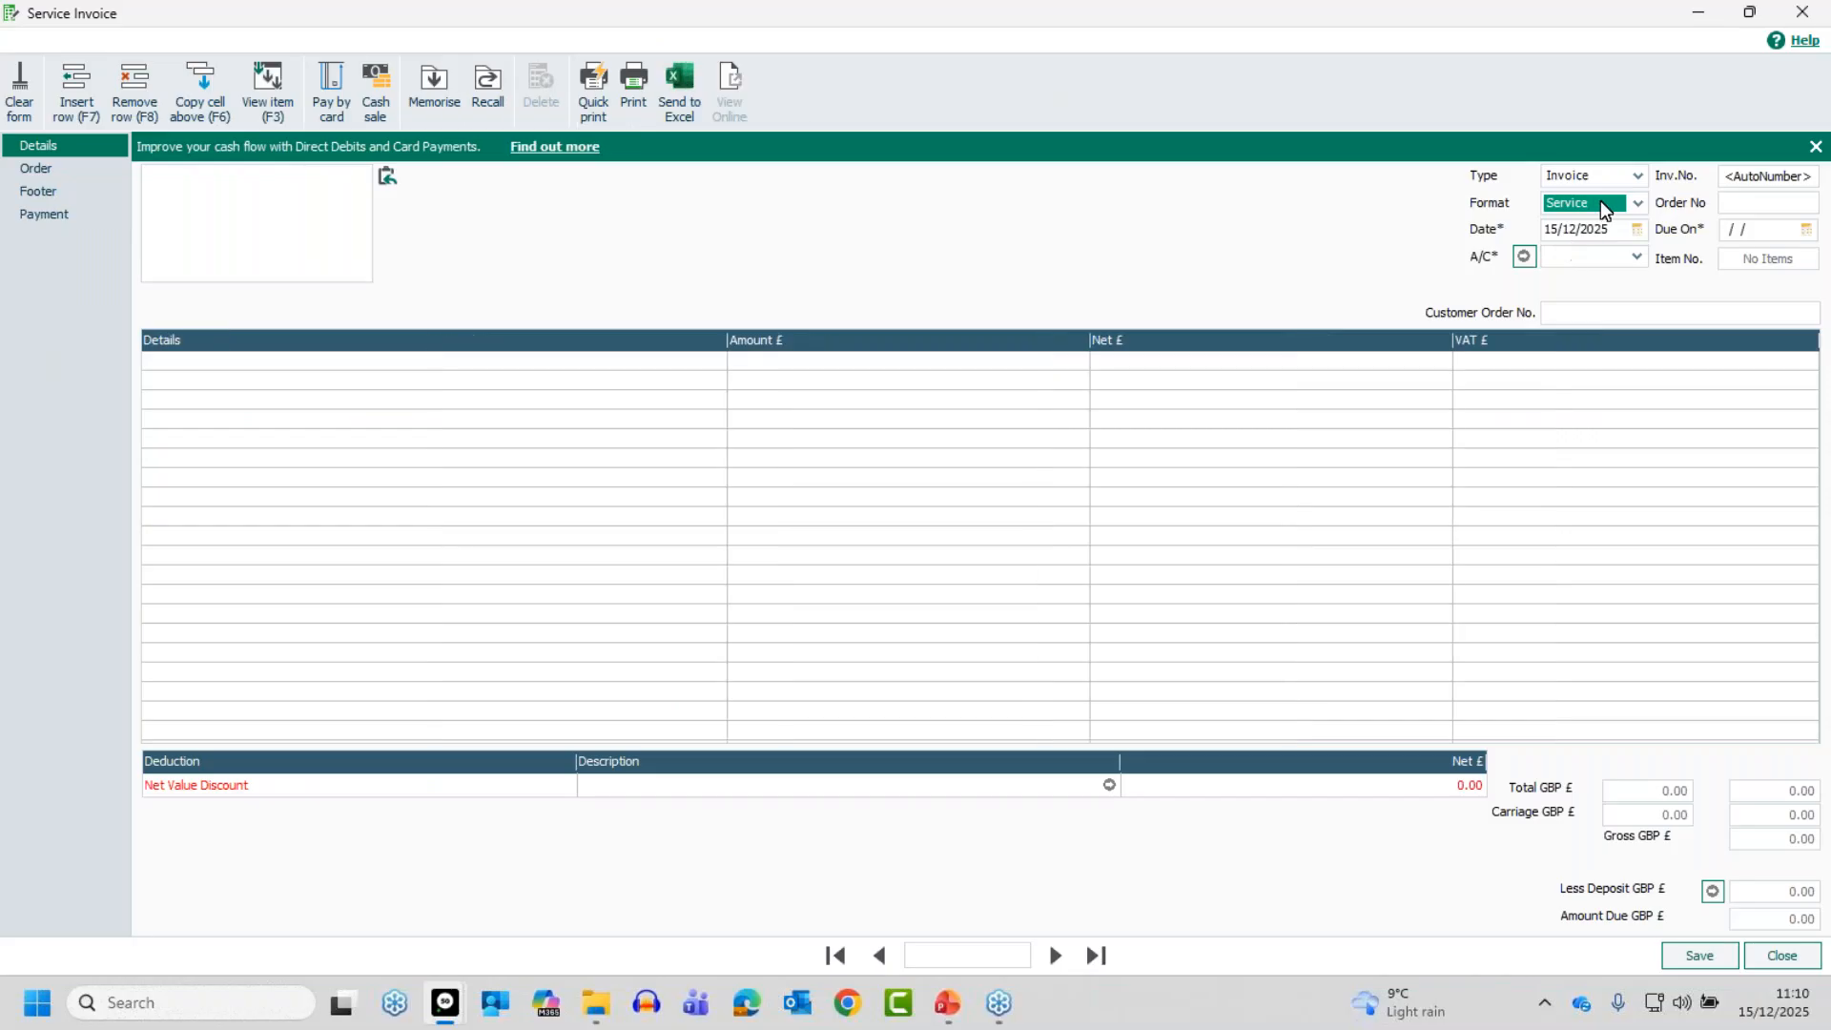
click(1631, 205)
click(1800, 958)
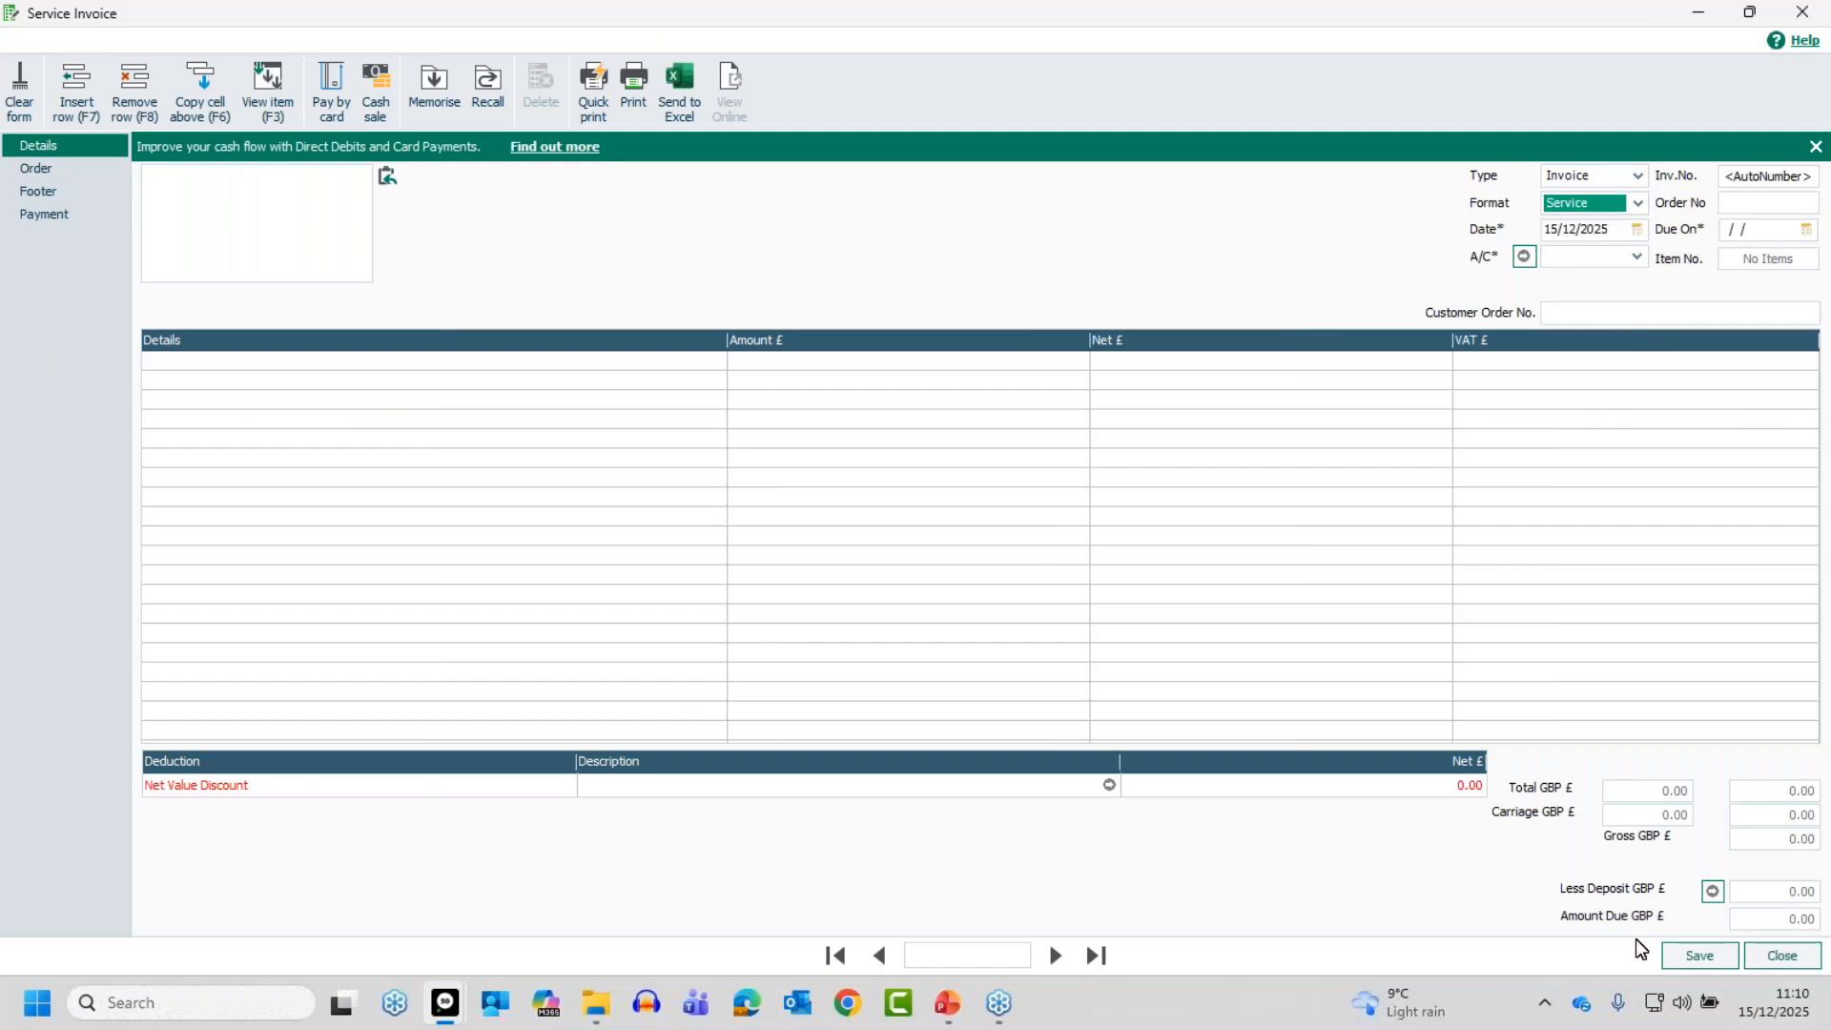
click(1781, 955)
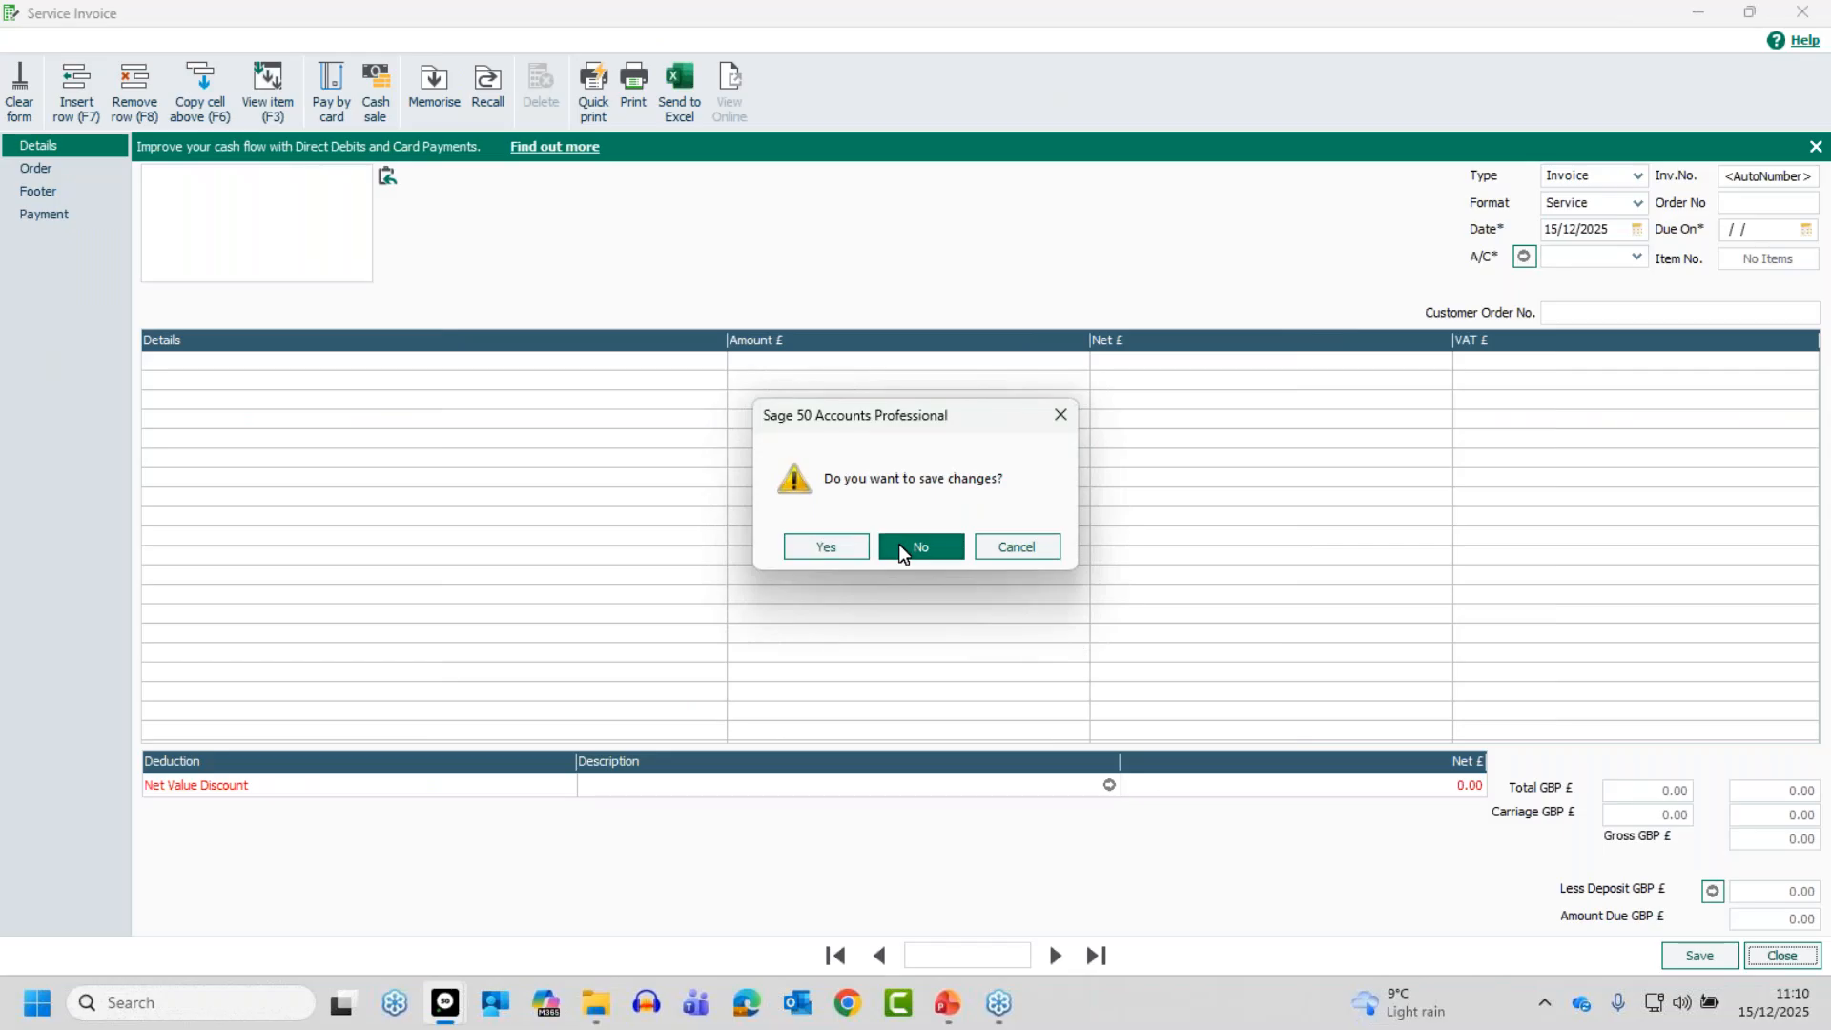
click(901, 545)
In the invoice and order defaults, set the default invoice to Service Invoice.
click(240, 46)
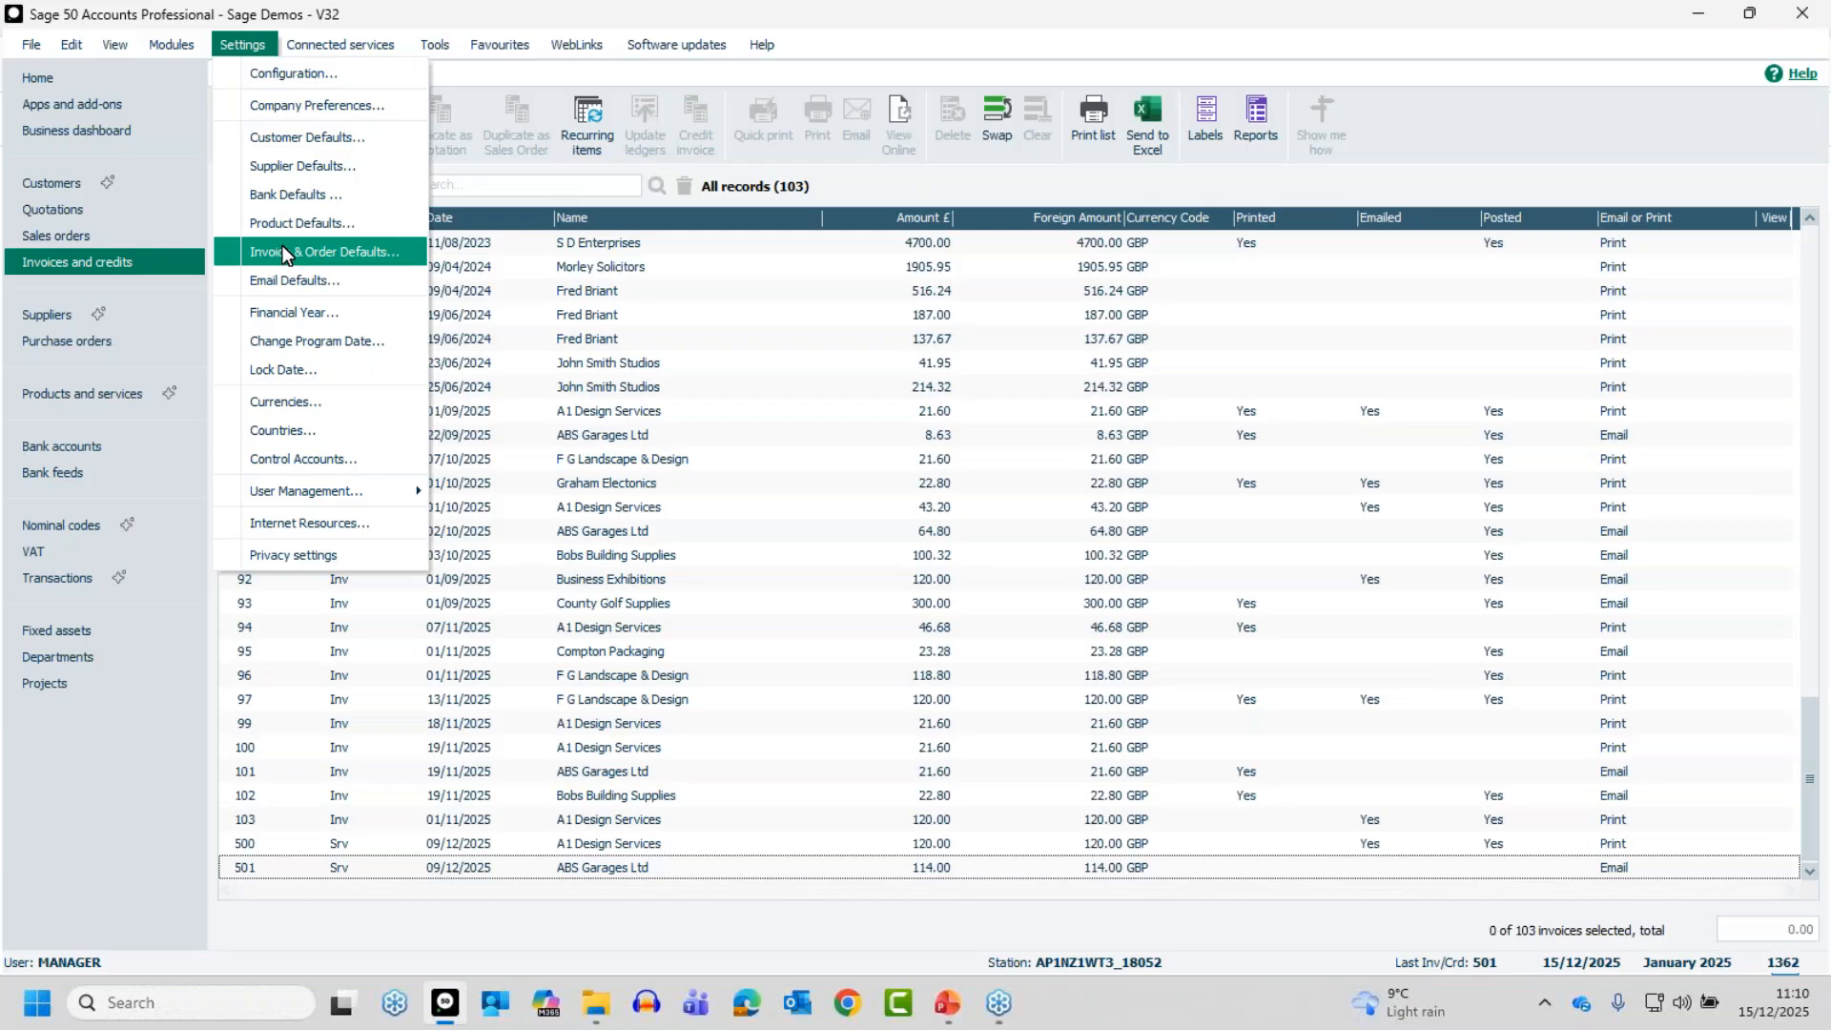
click(282, 250)
click(976, 558)
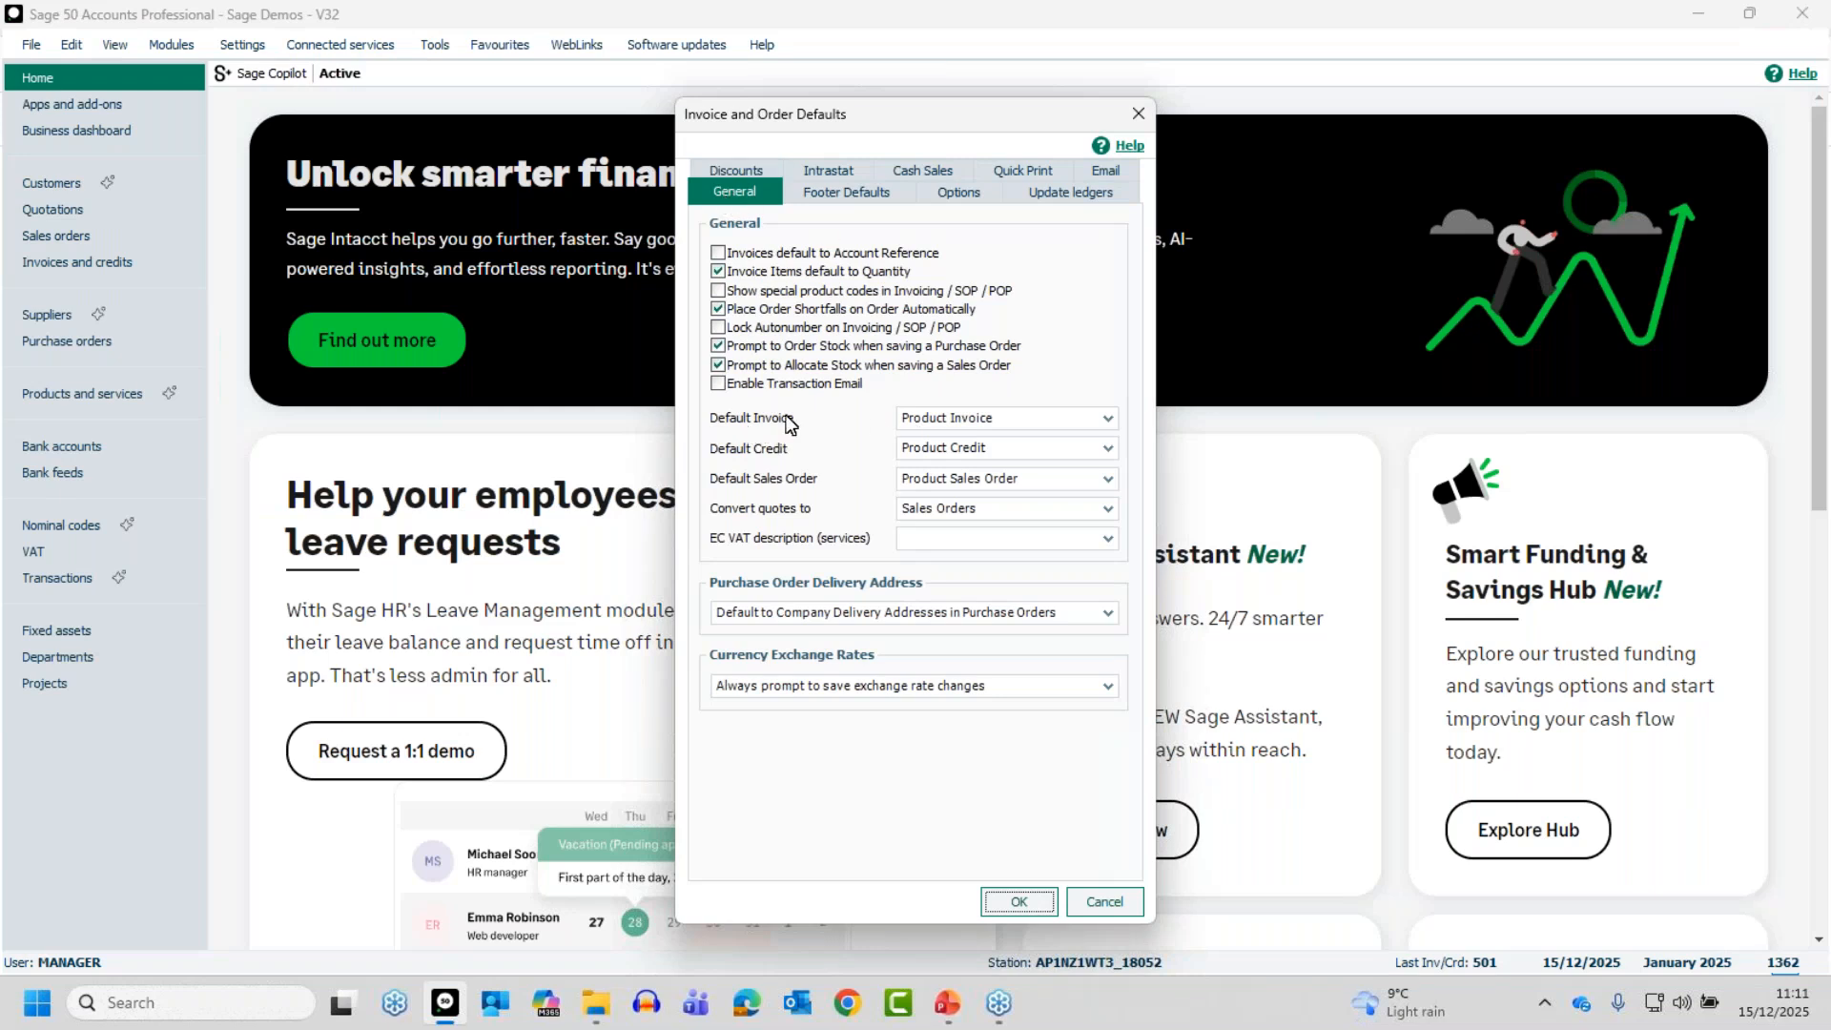
click(1005, 416)
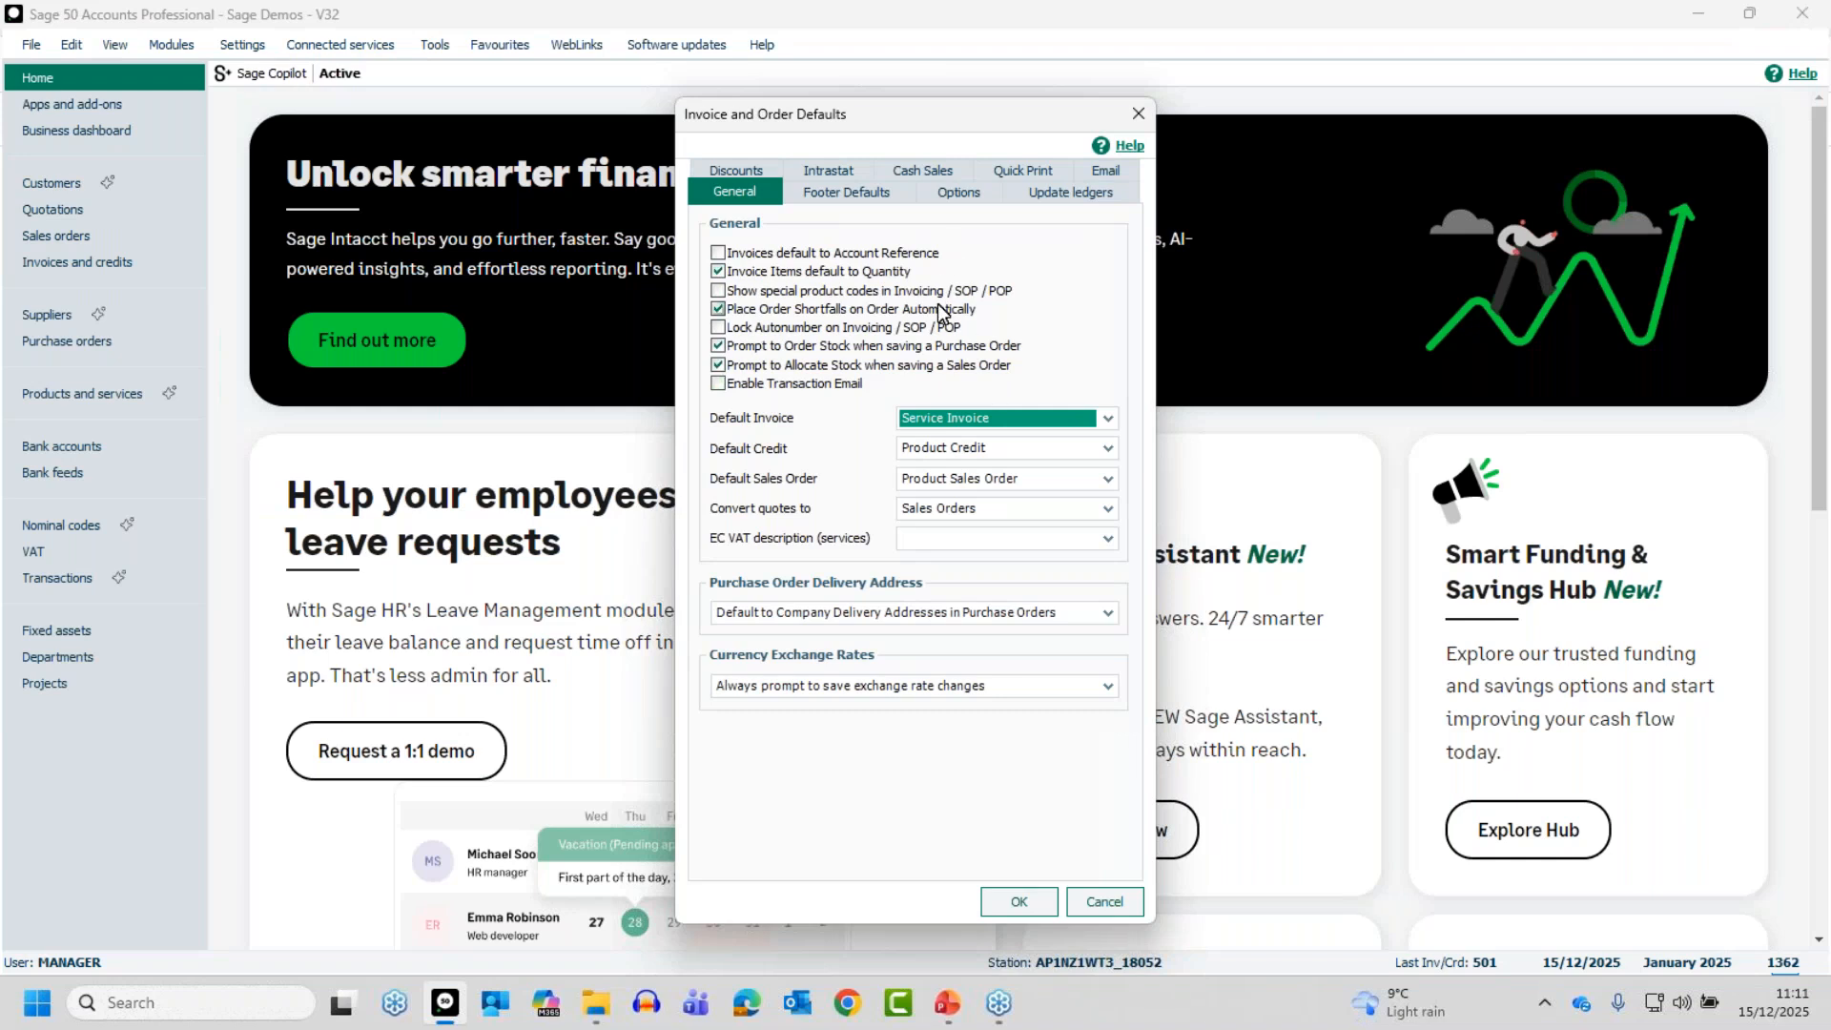
Set the starting numbers for both invoices and credits to 600 in the invoice and order numbering options.
click(959, 191)
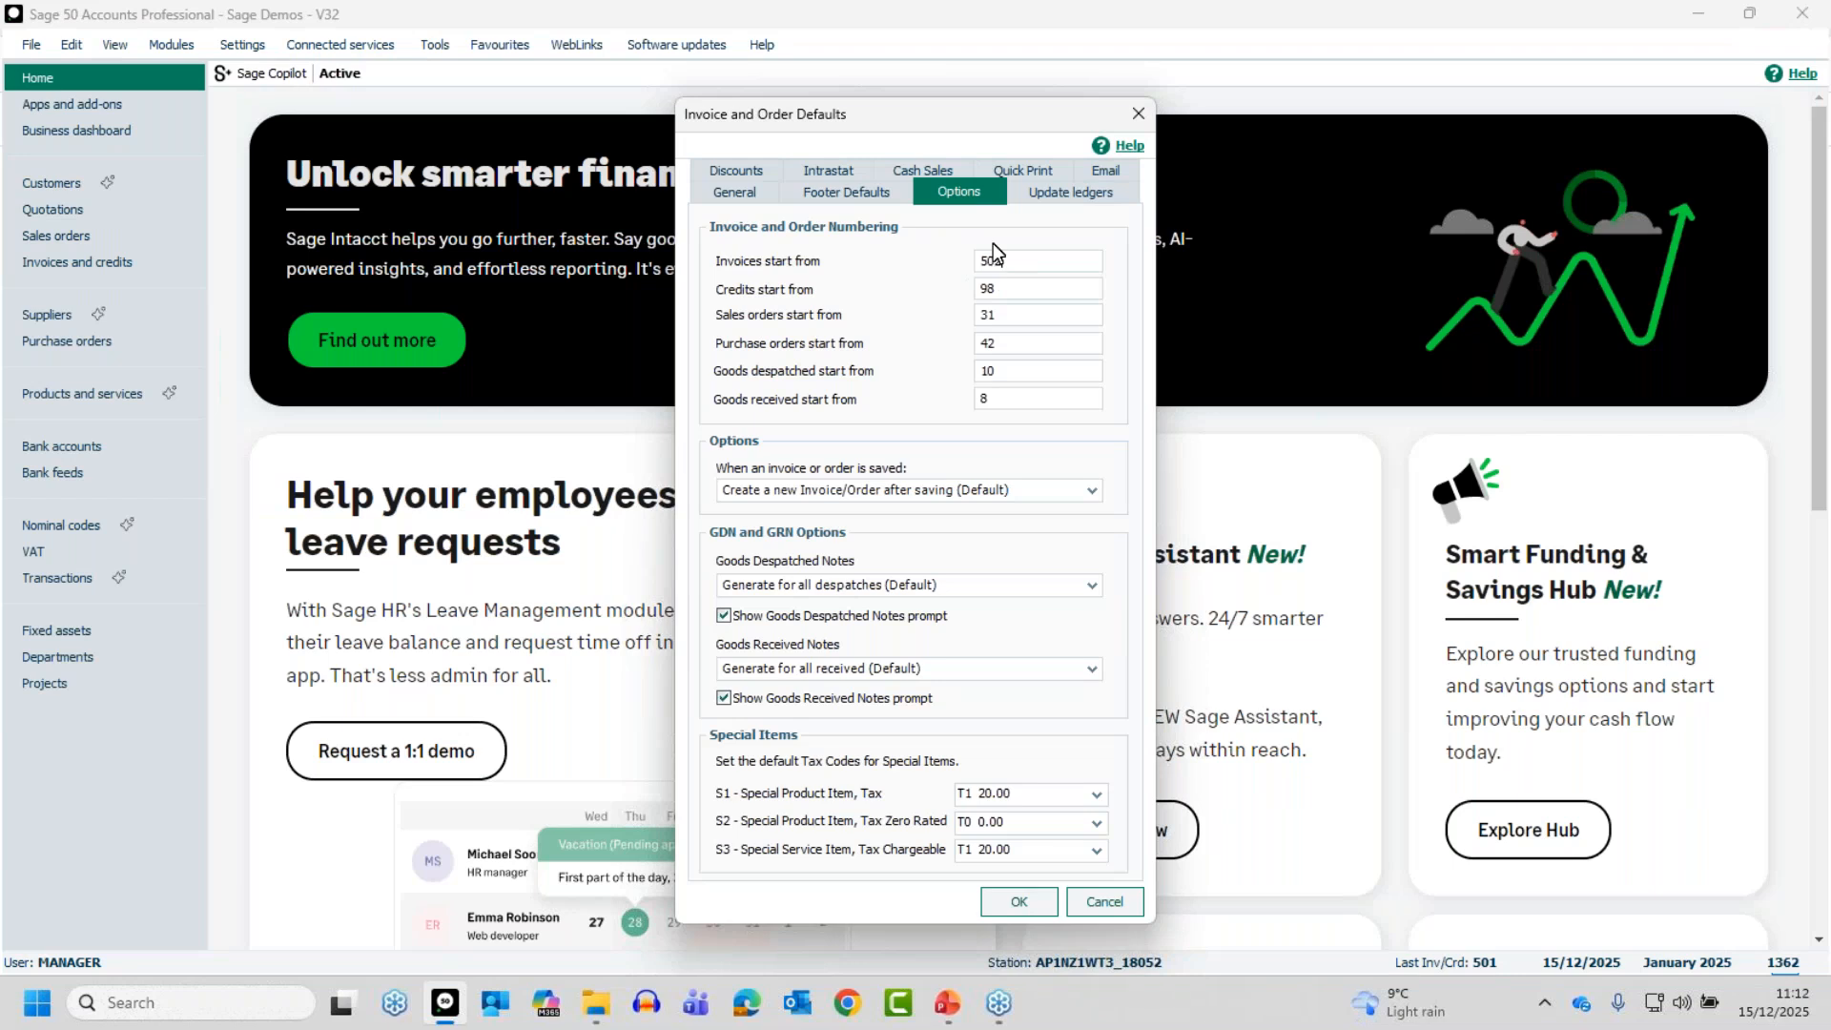
key(BackSpace)
key(BackSpace)
key(BackSpace)
text(600)
double_click(996, 289)
text(600)
Try Customer order number as the Ex Ref for customer ledger updates, and change it back to Your order number.
click(1074, 191)
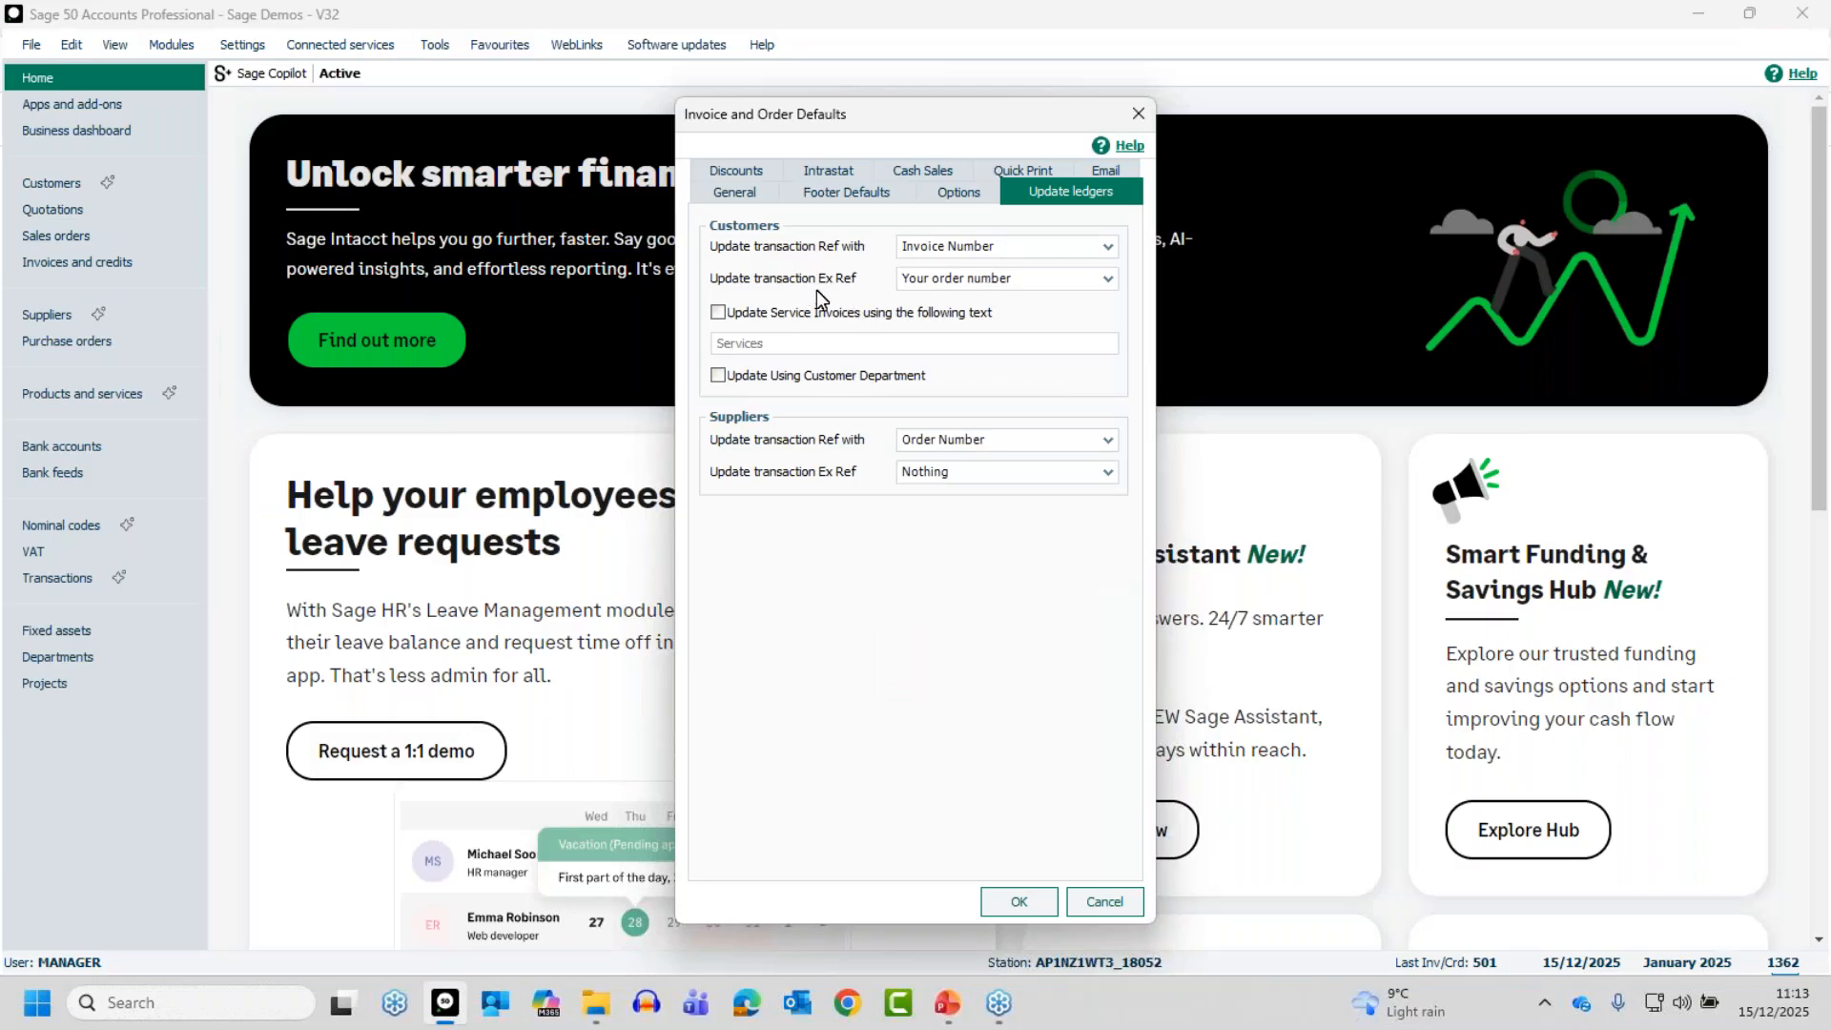
click(1045, 279)
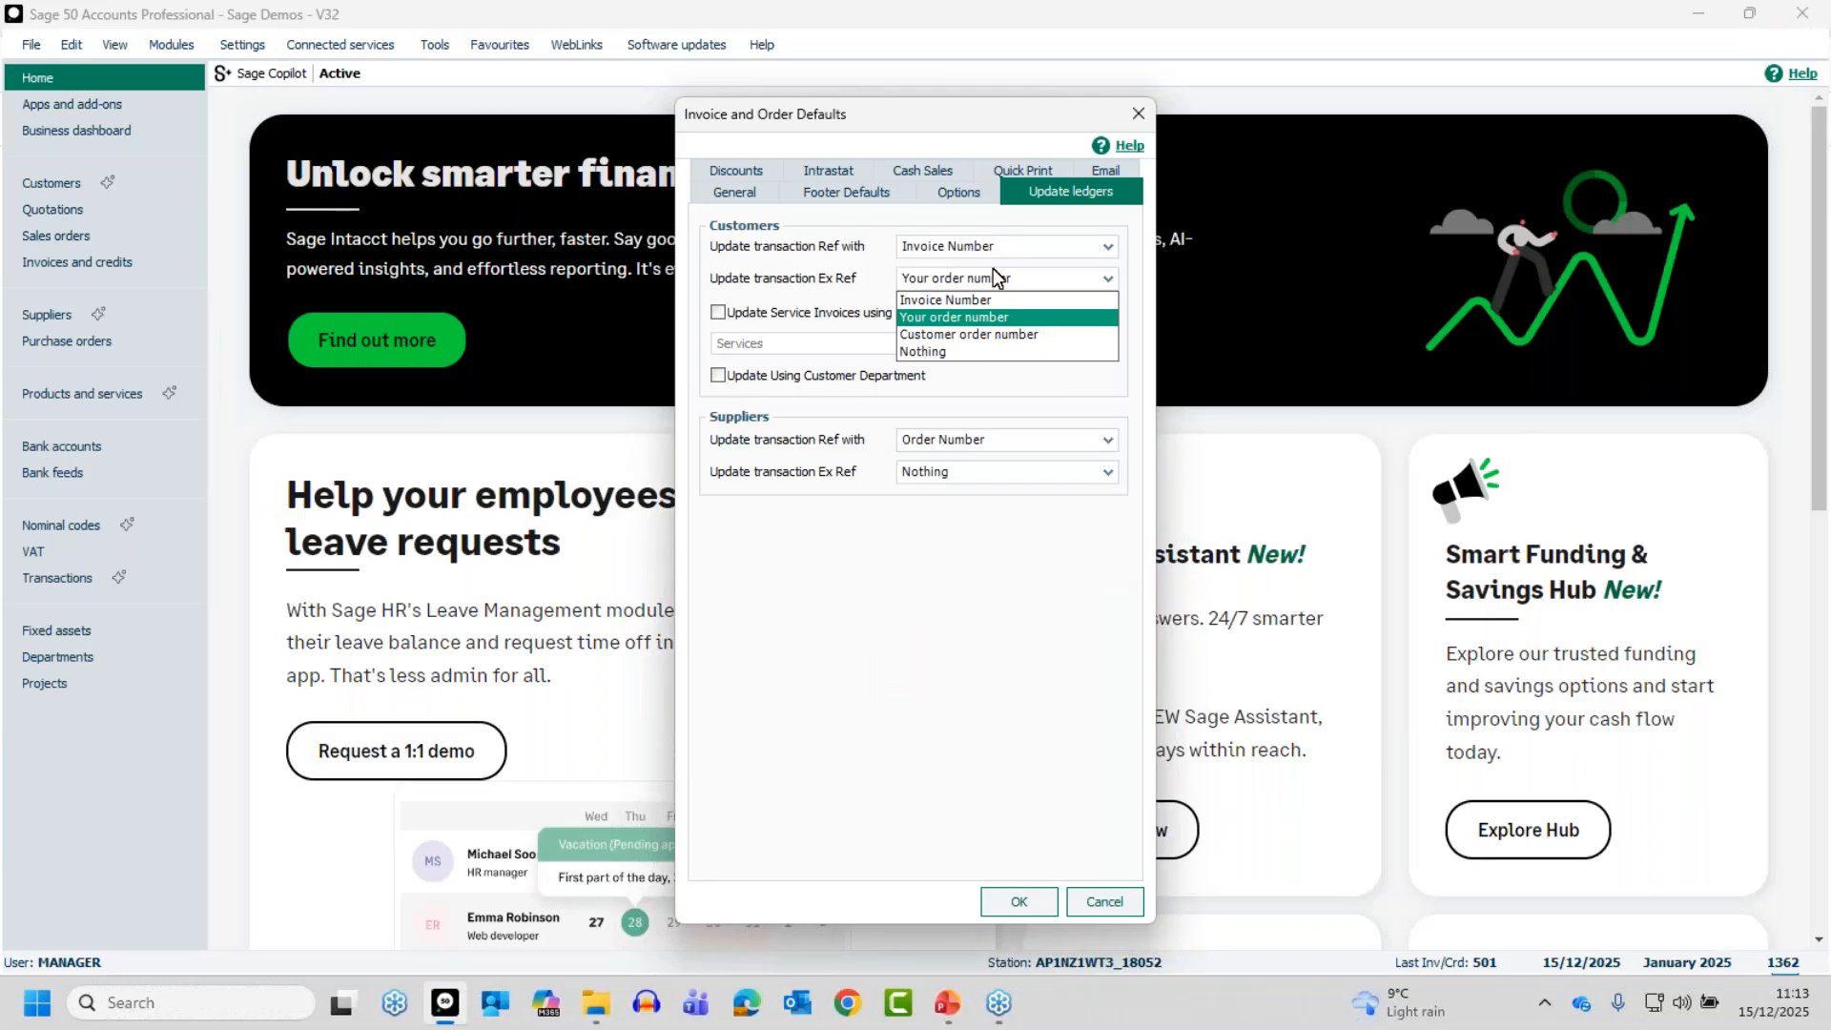
click(984, 334)
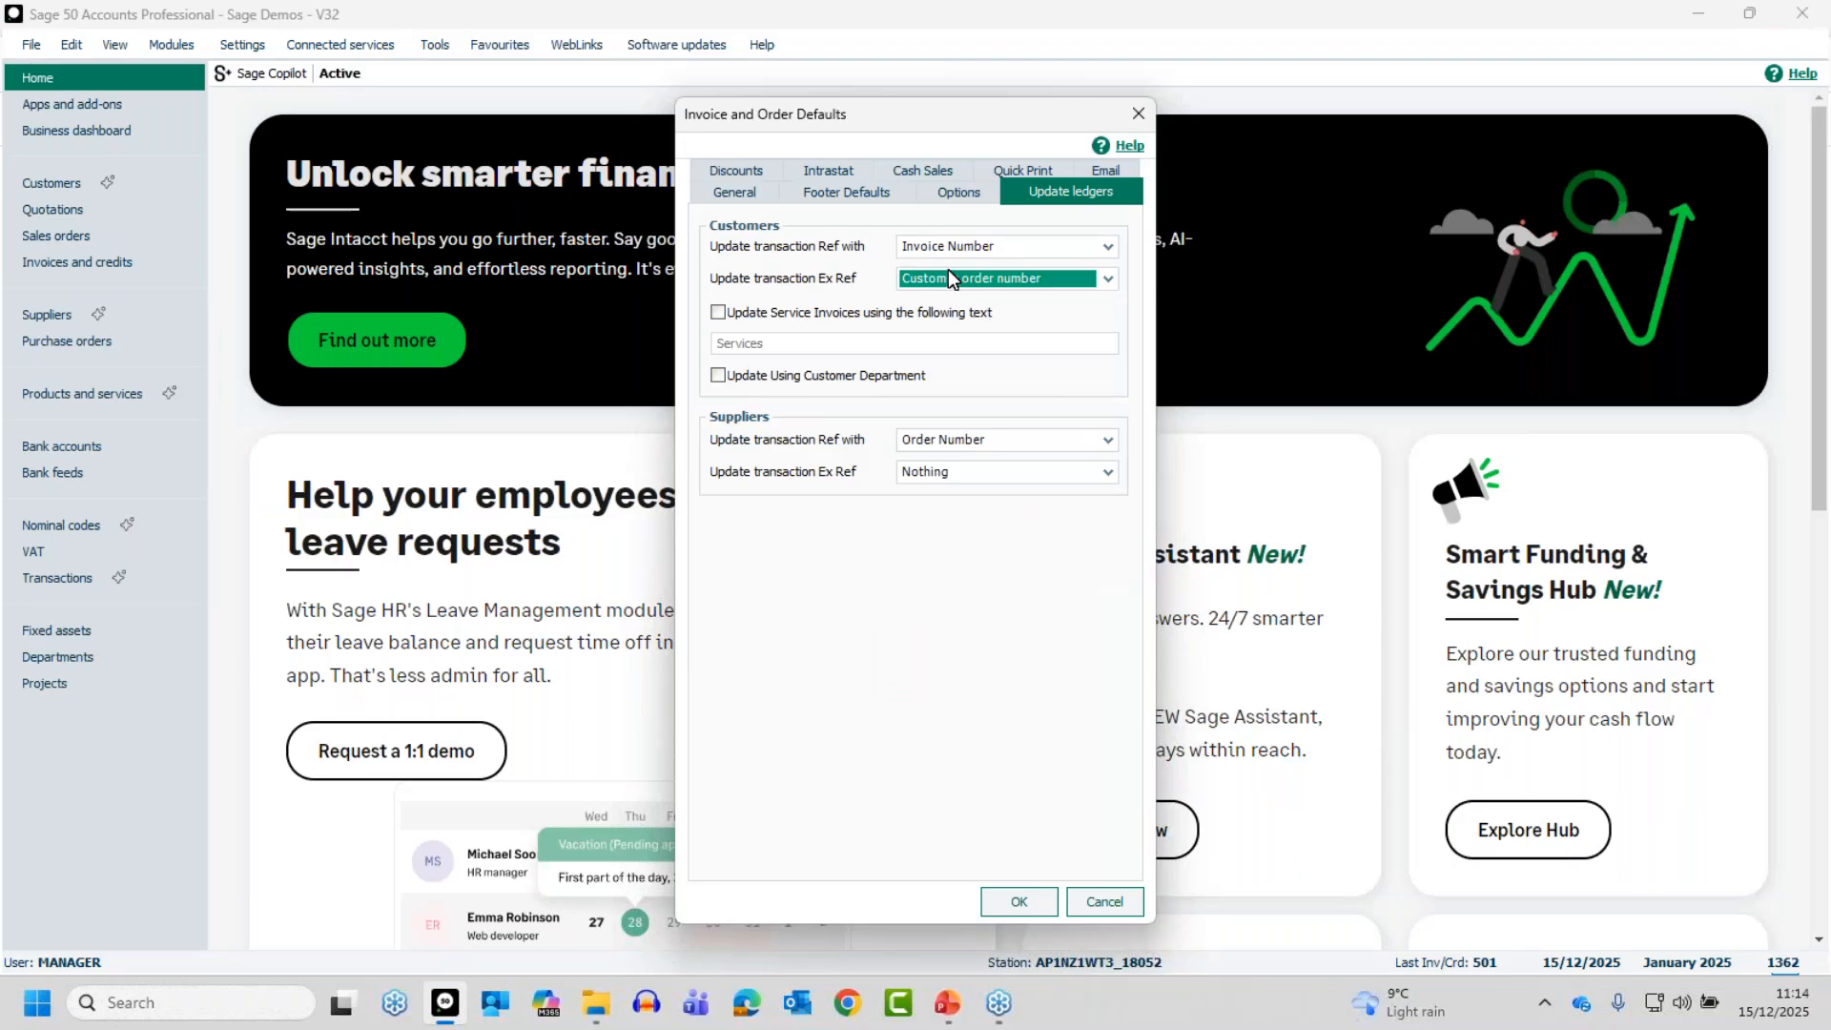
click(978, 283)
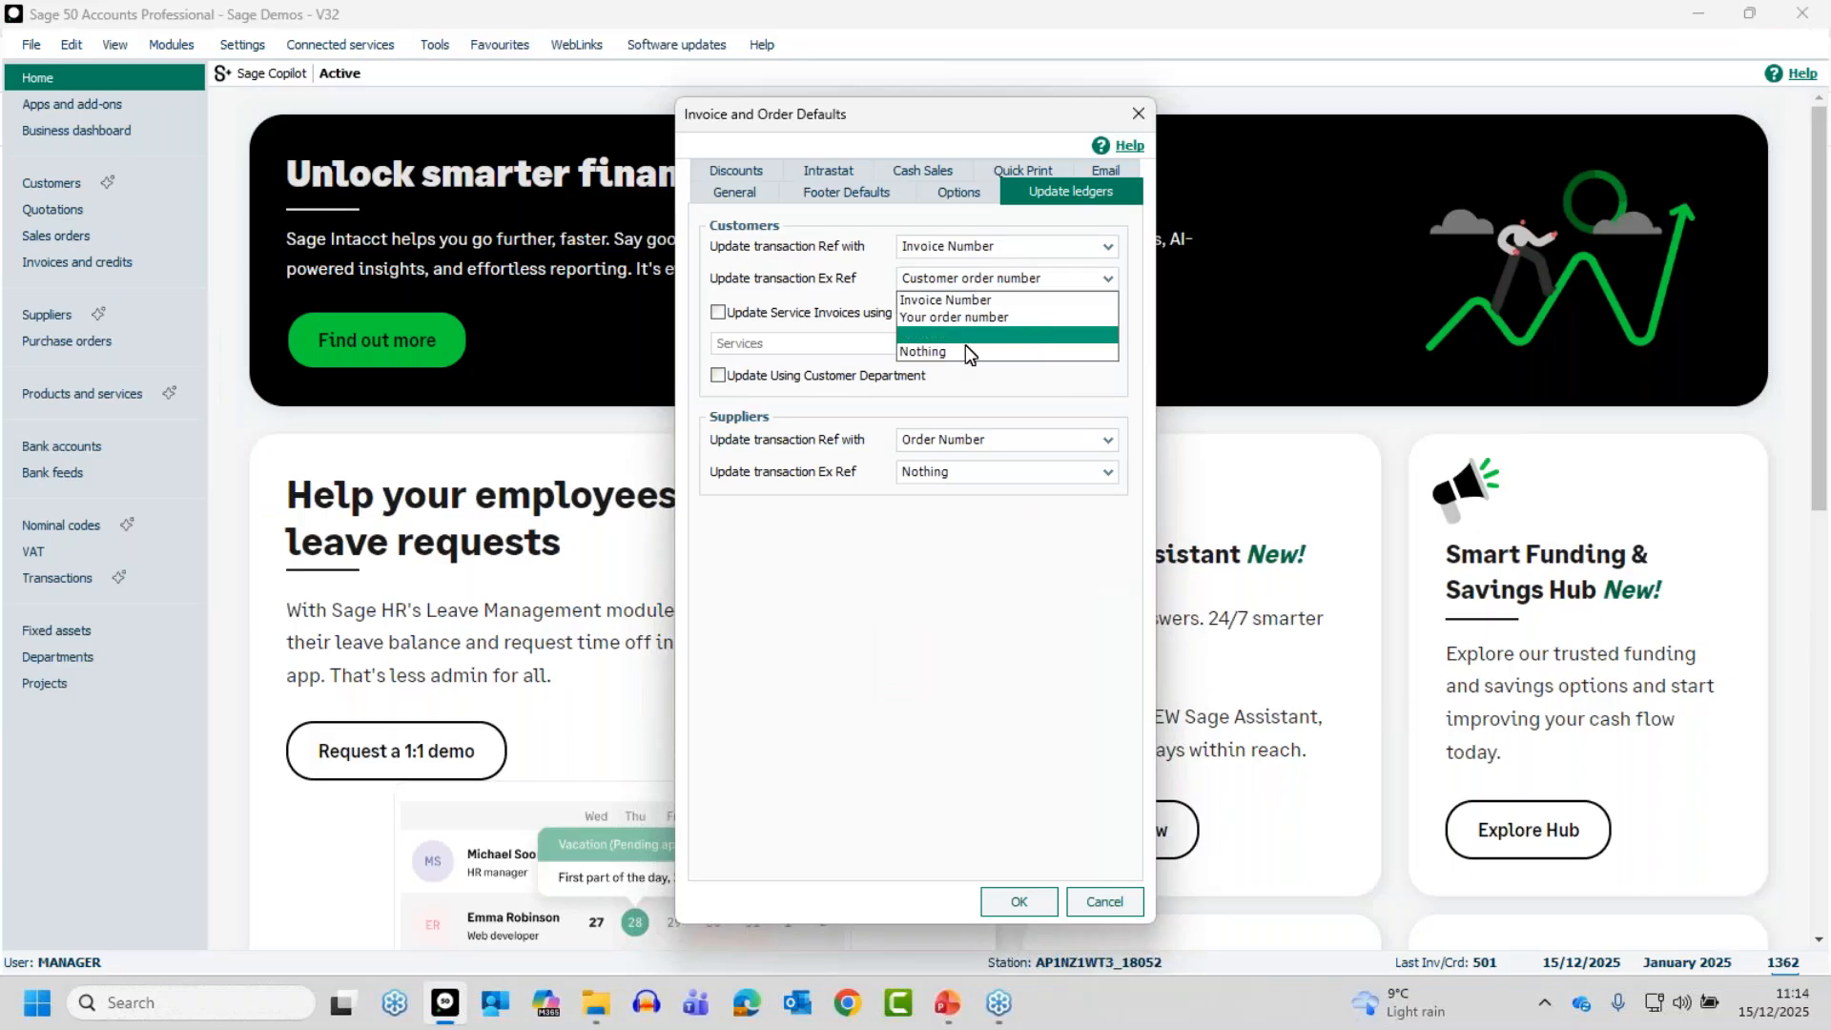
click(948, 318)
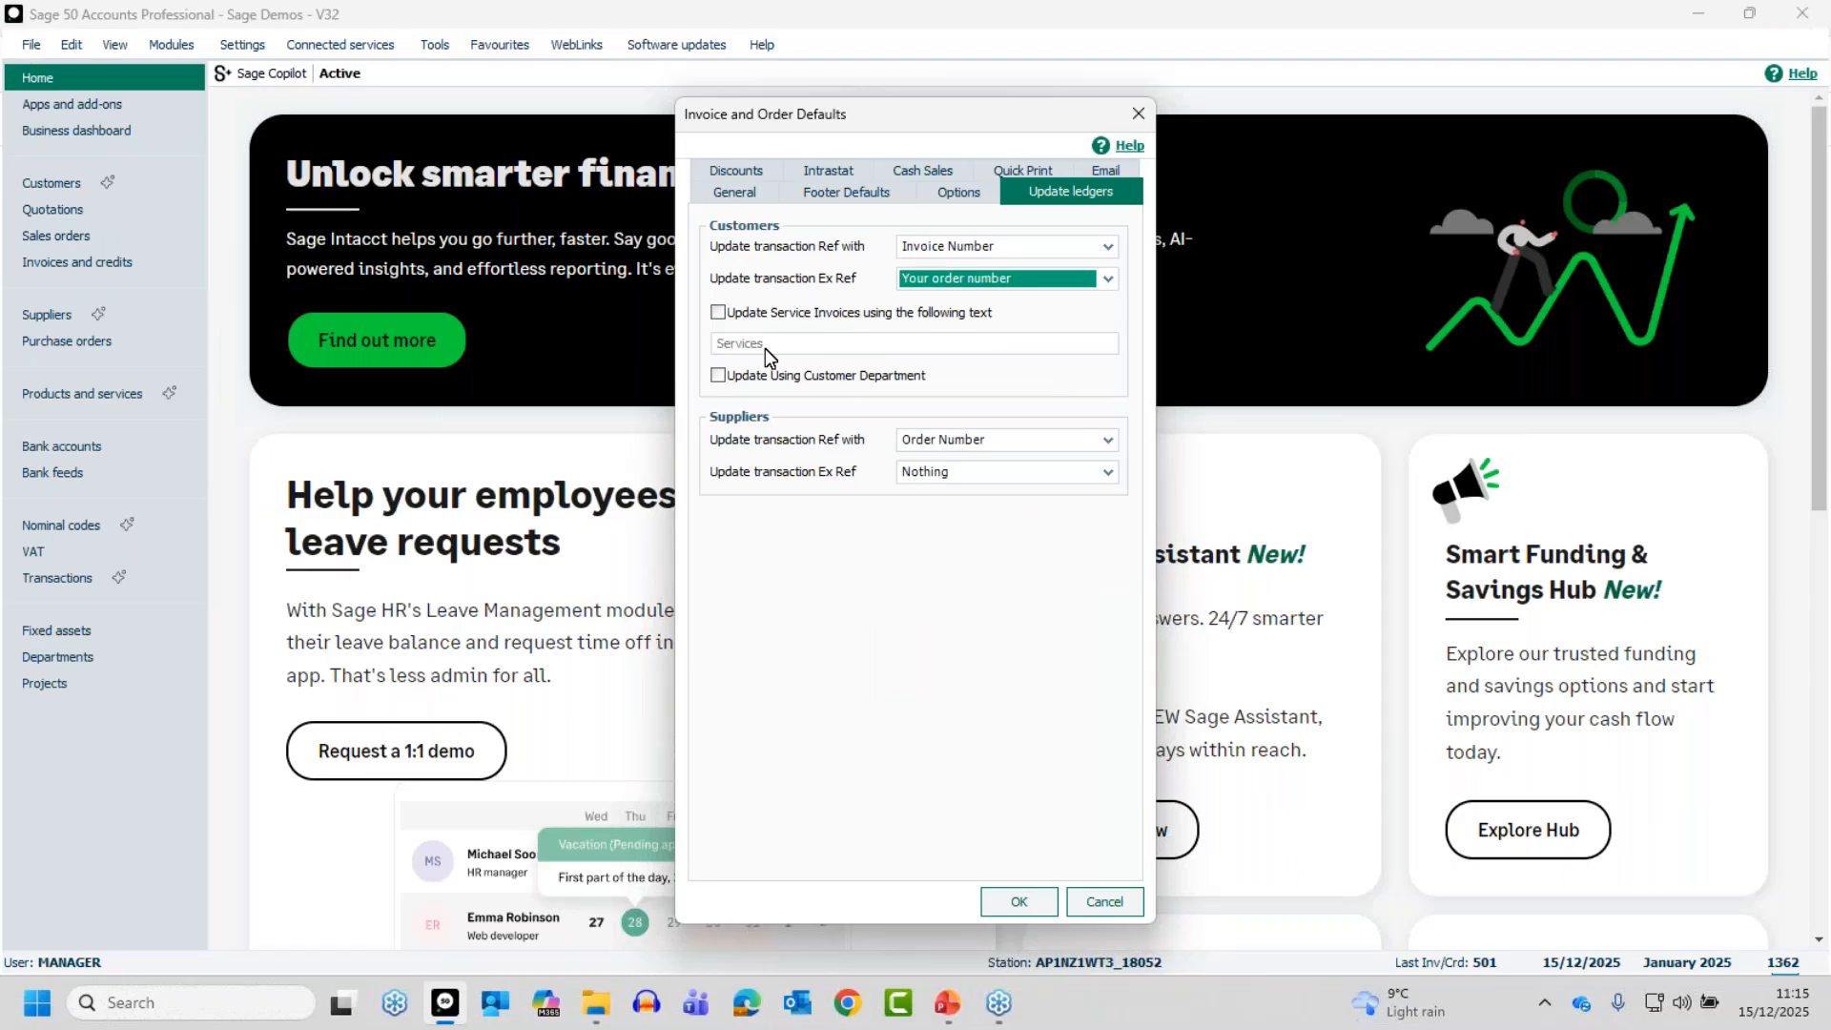
Turn on updating service invoices with the specified text and save the invoice and order defaults.
click(718, 312)
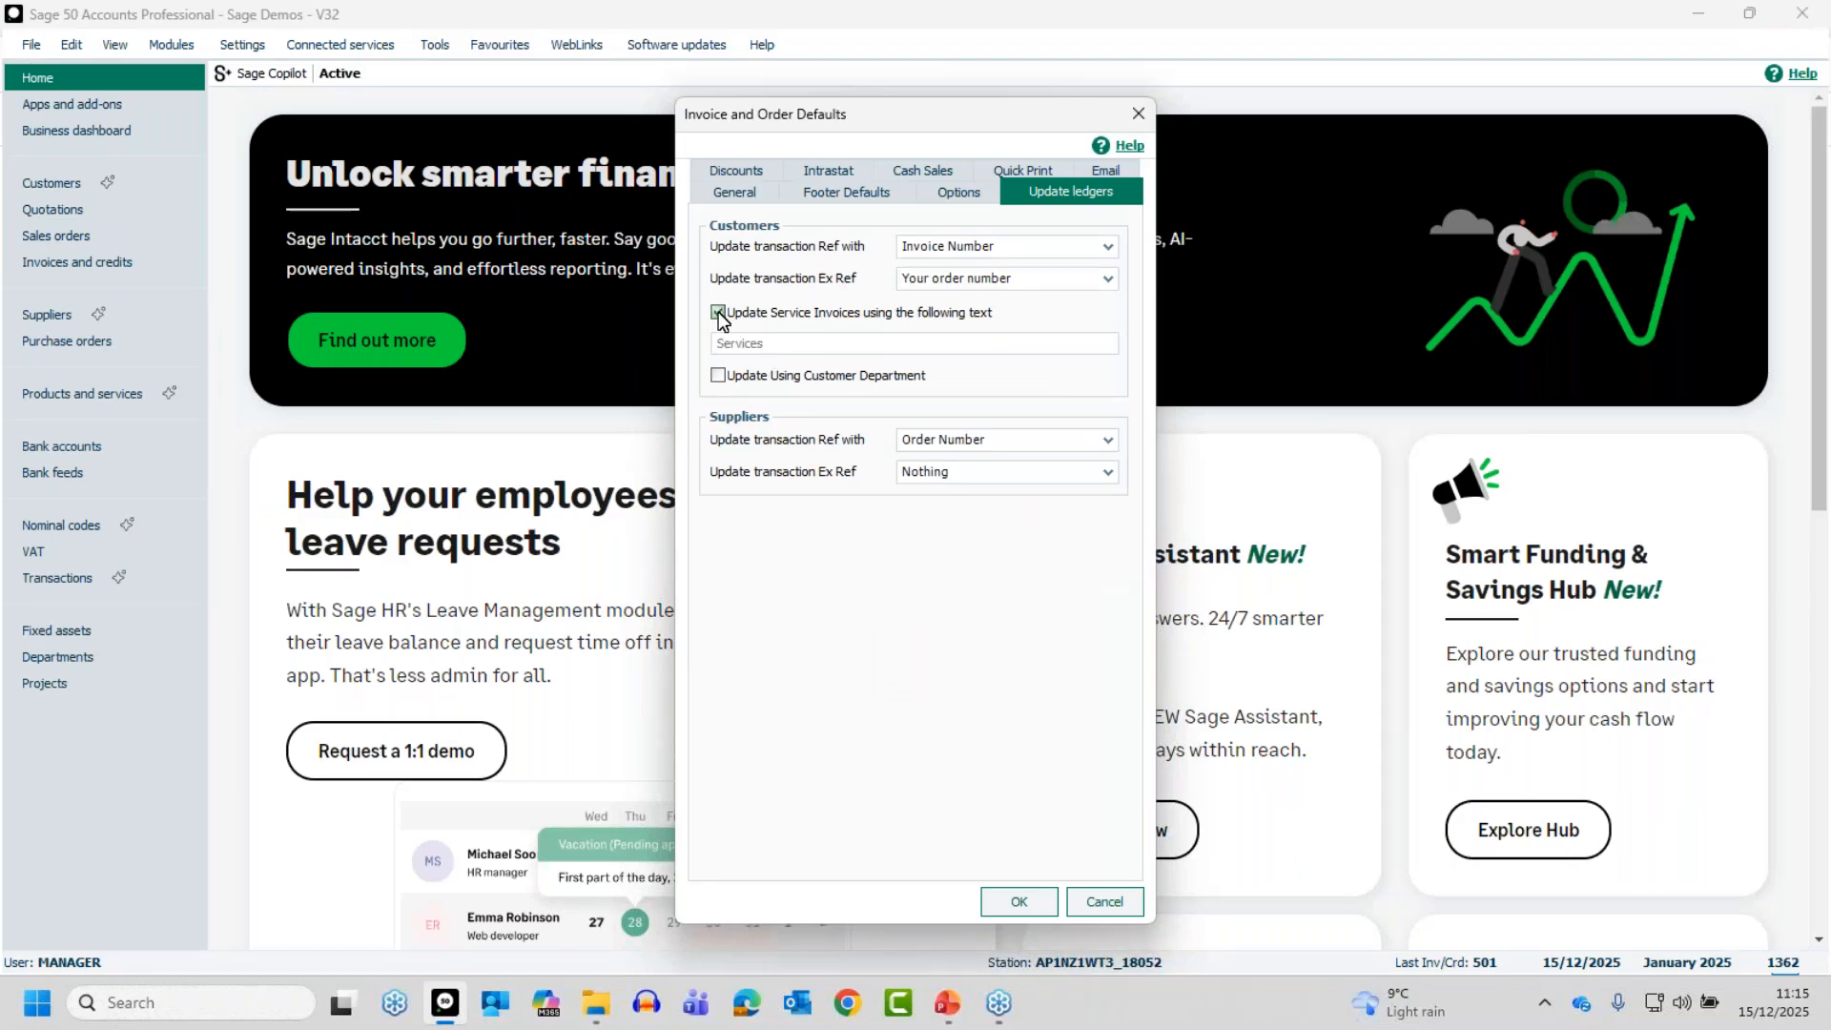
click(718, 313)
click(717, 315)
click(1013, 902)
Open Invoices and credits and start a new invoice.
scroll(879, 371, down, 3)
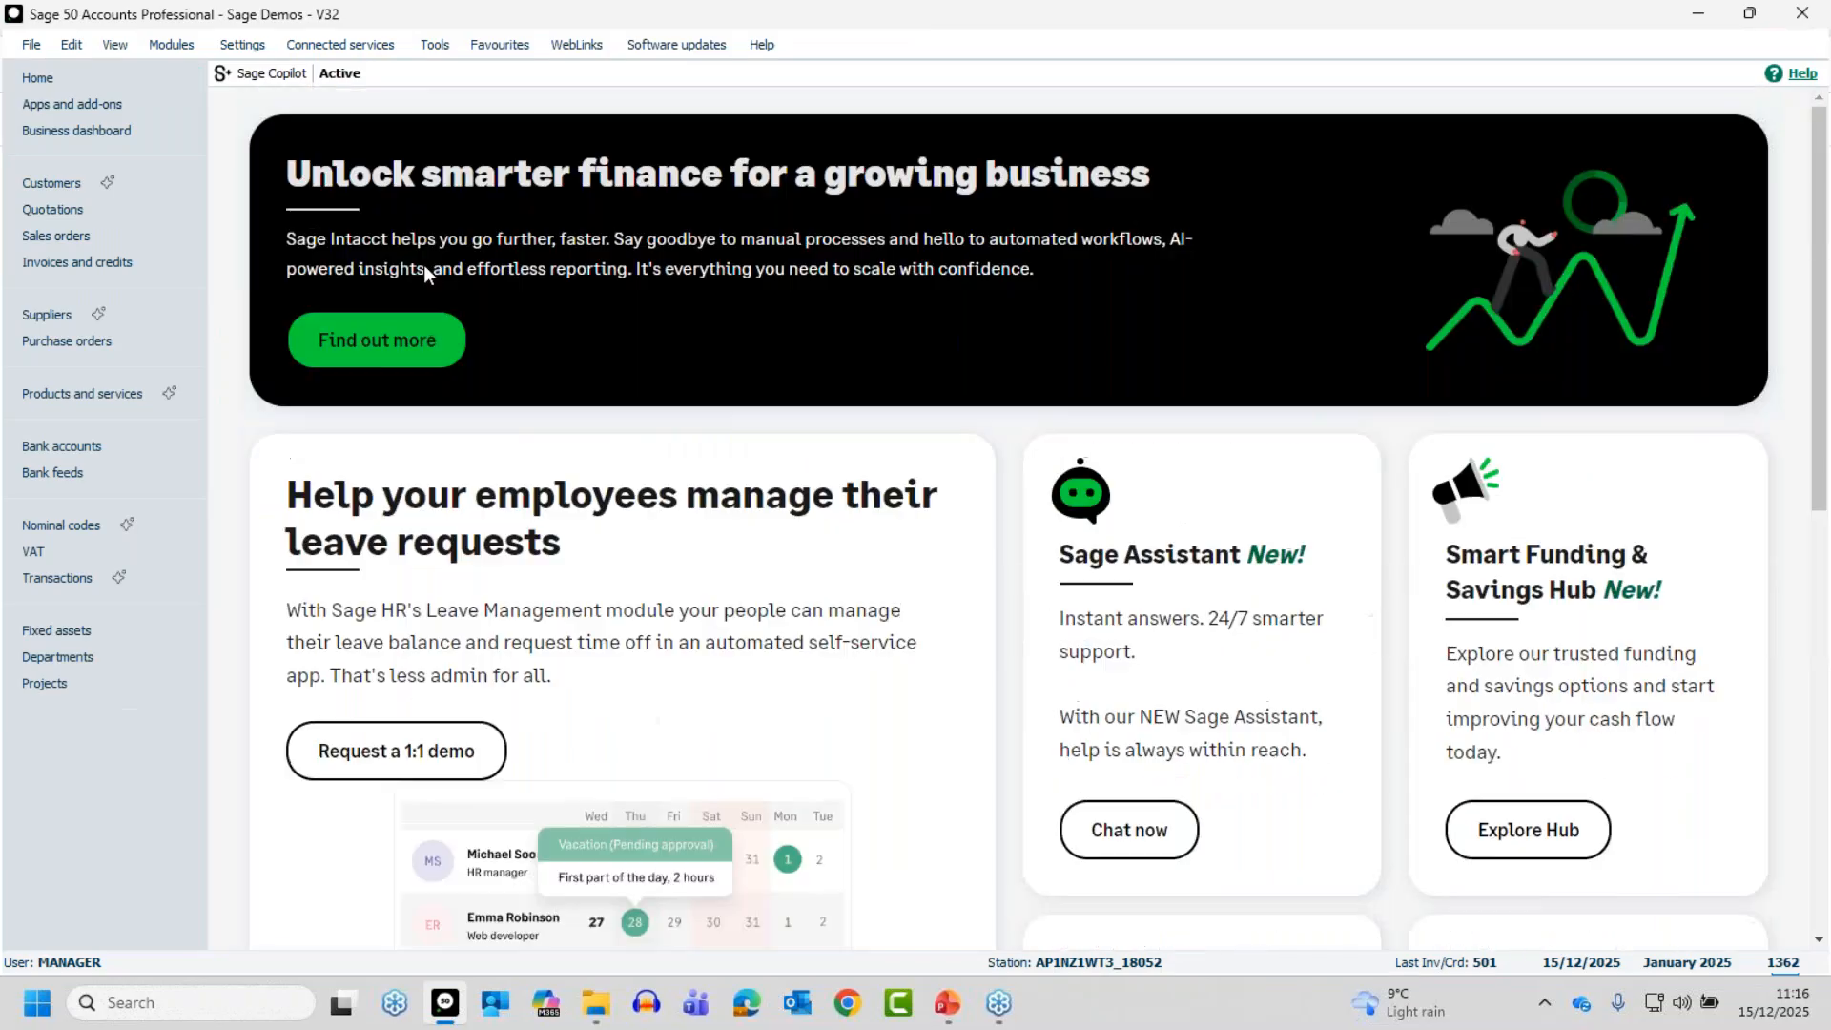
scroll(880, 372, up, 3)
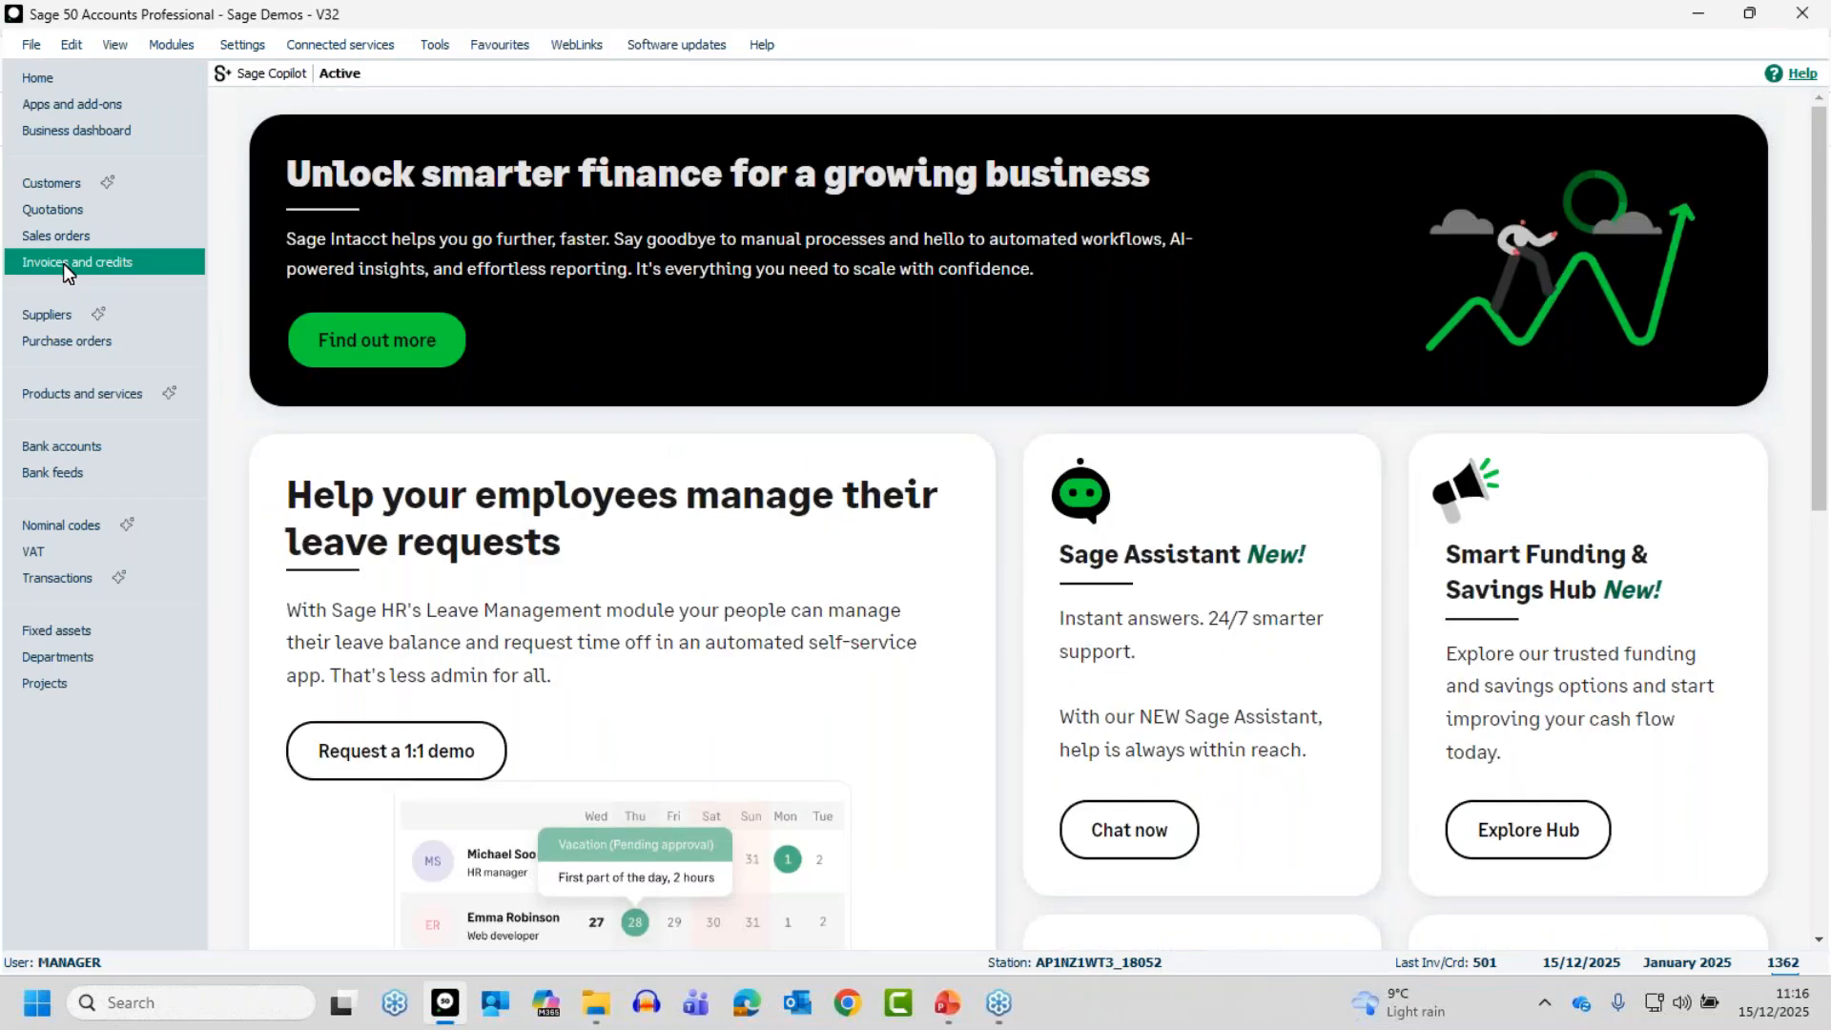
click(62, 263)
click(234, 118)
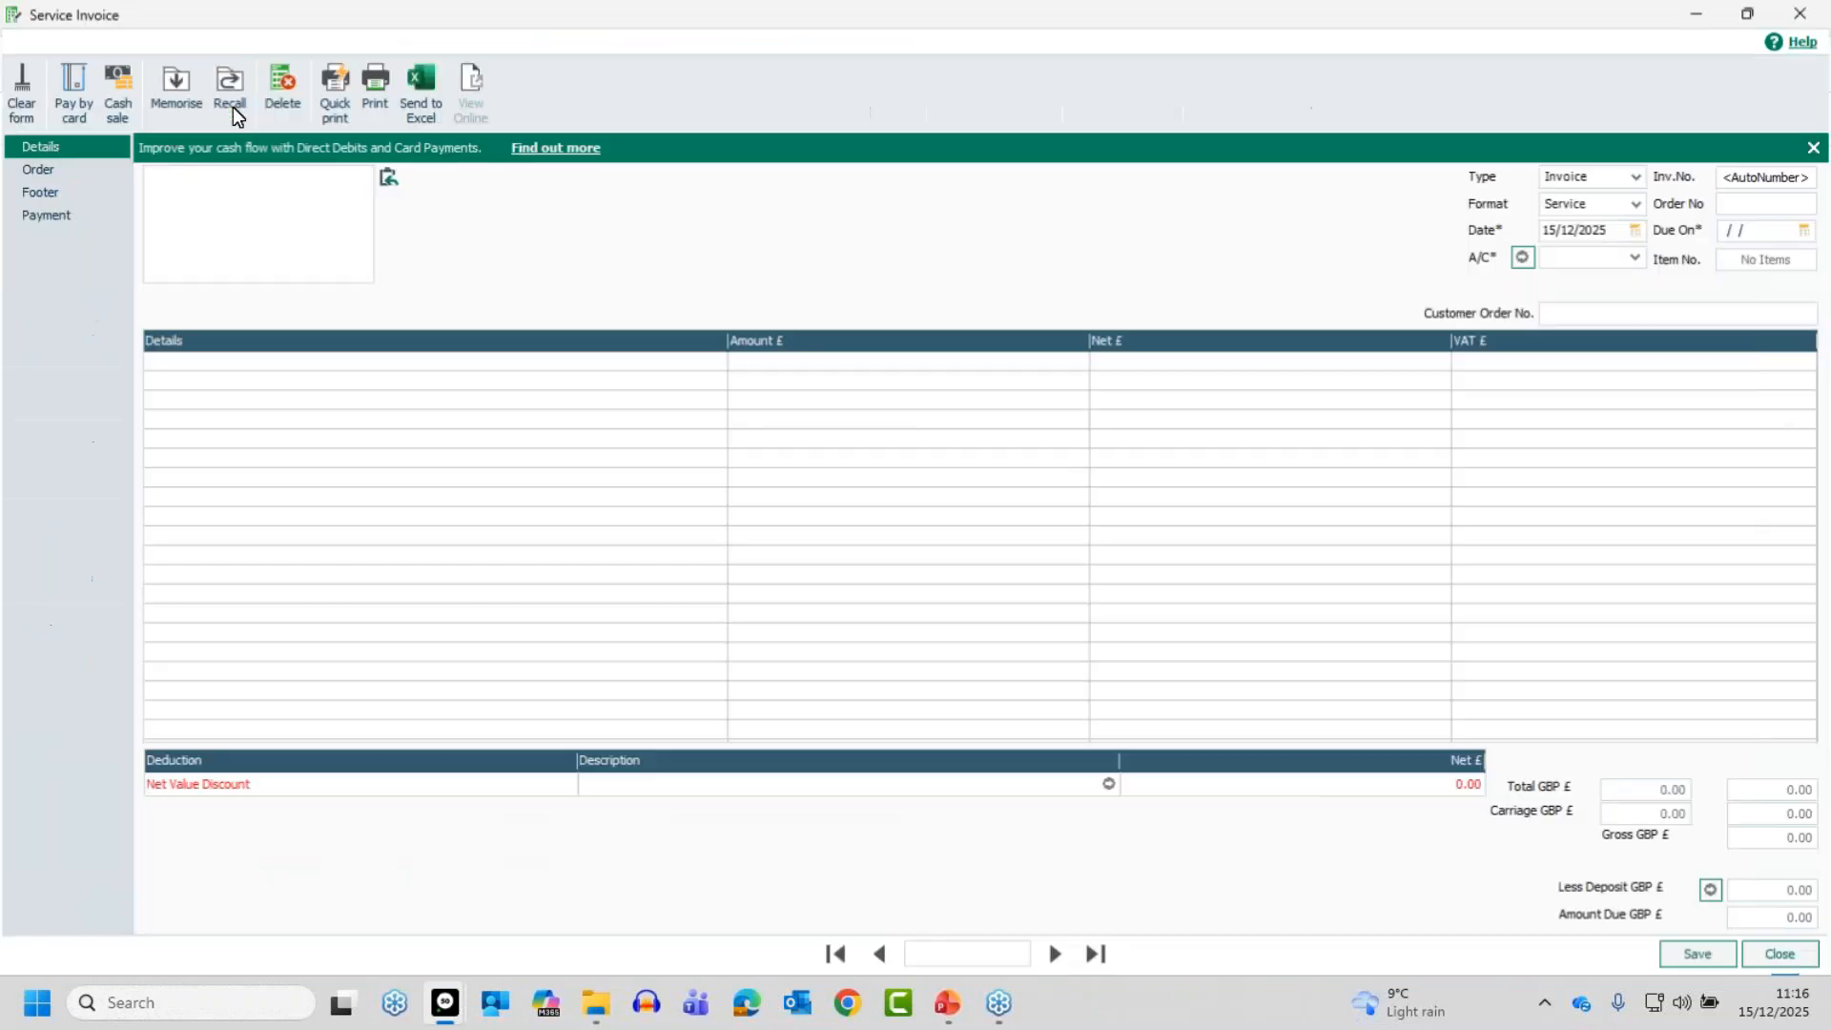
Switch the invoice format to Product and view the product list for the first line without choosing an item.
click(1567, 206)
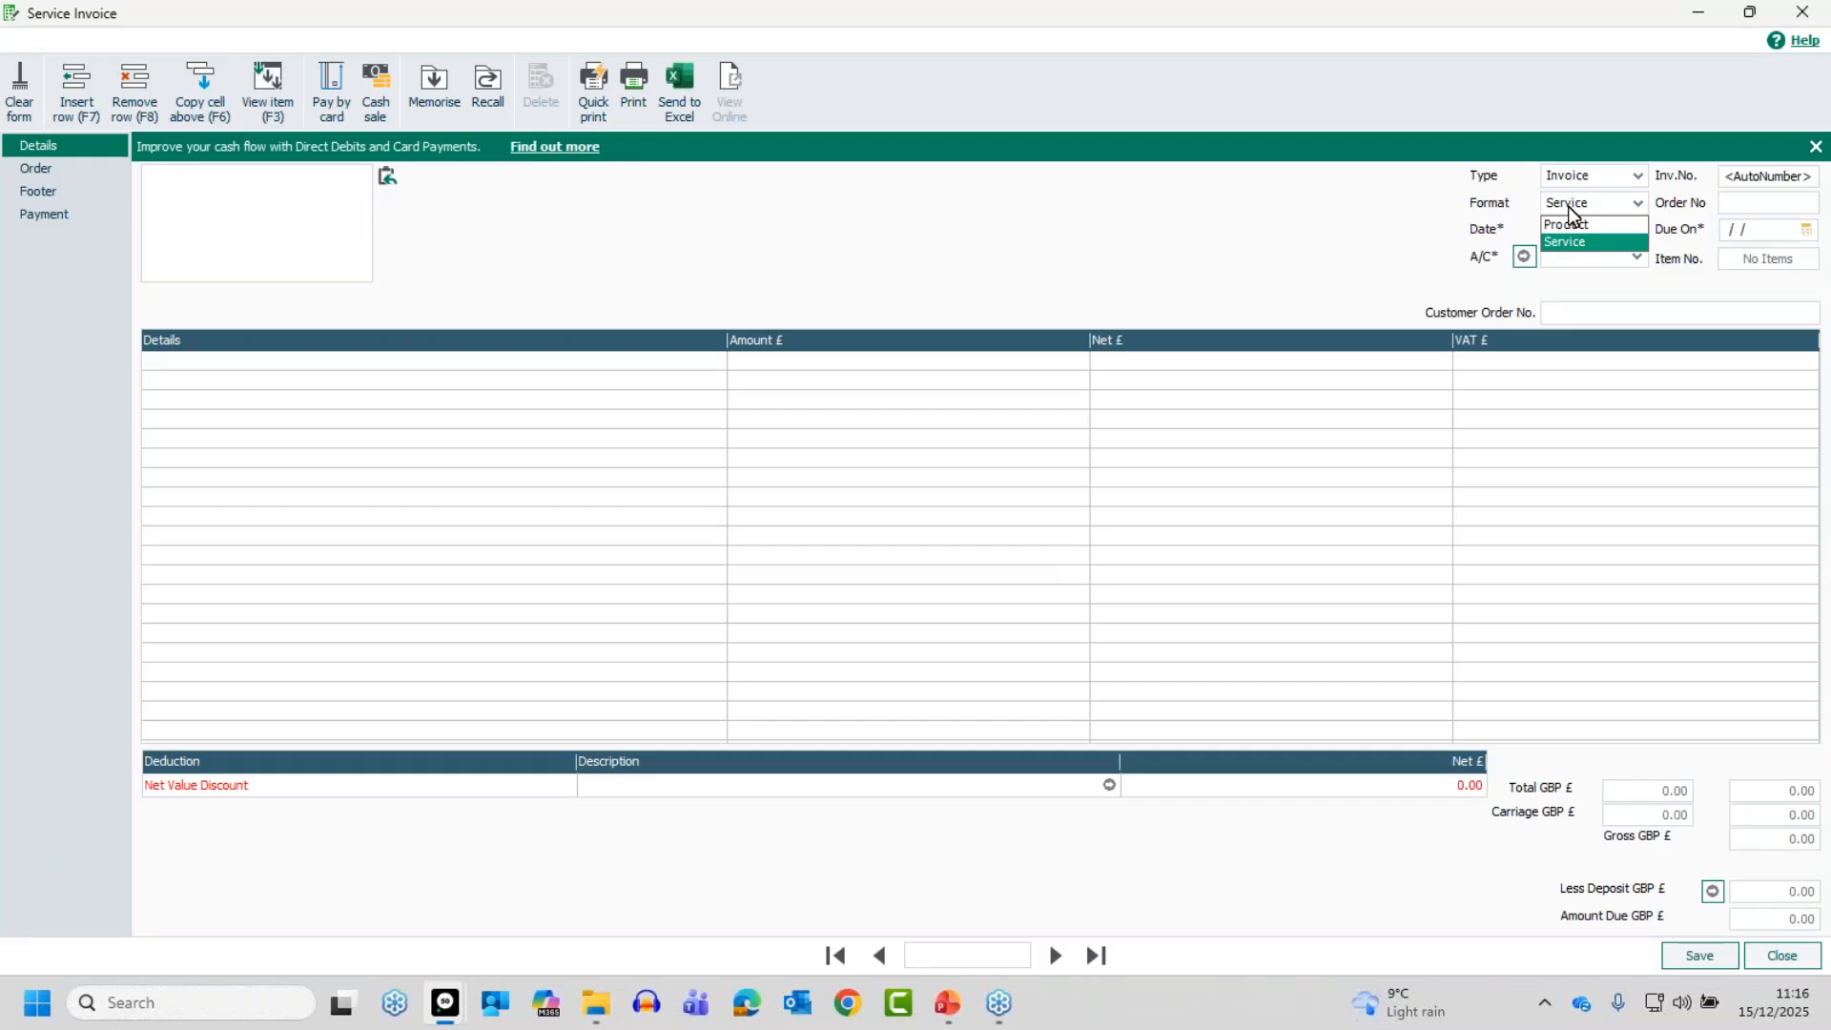
click(1563, 226)
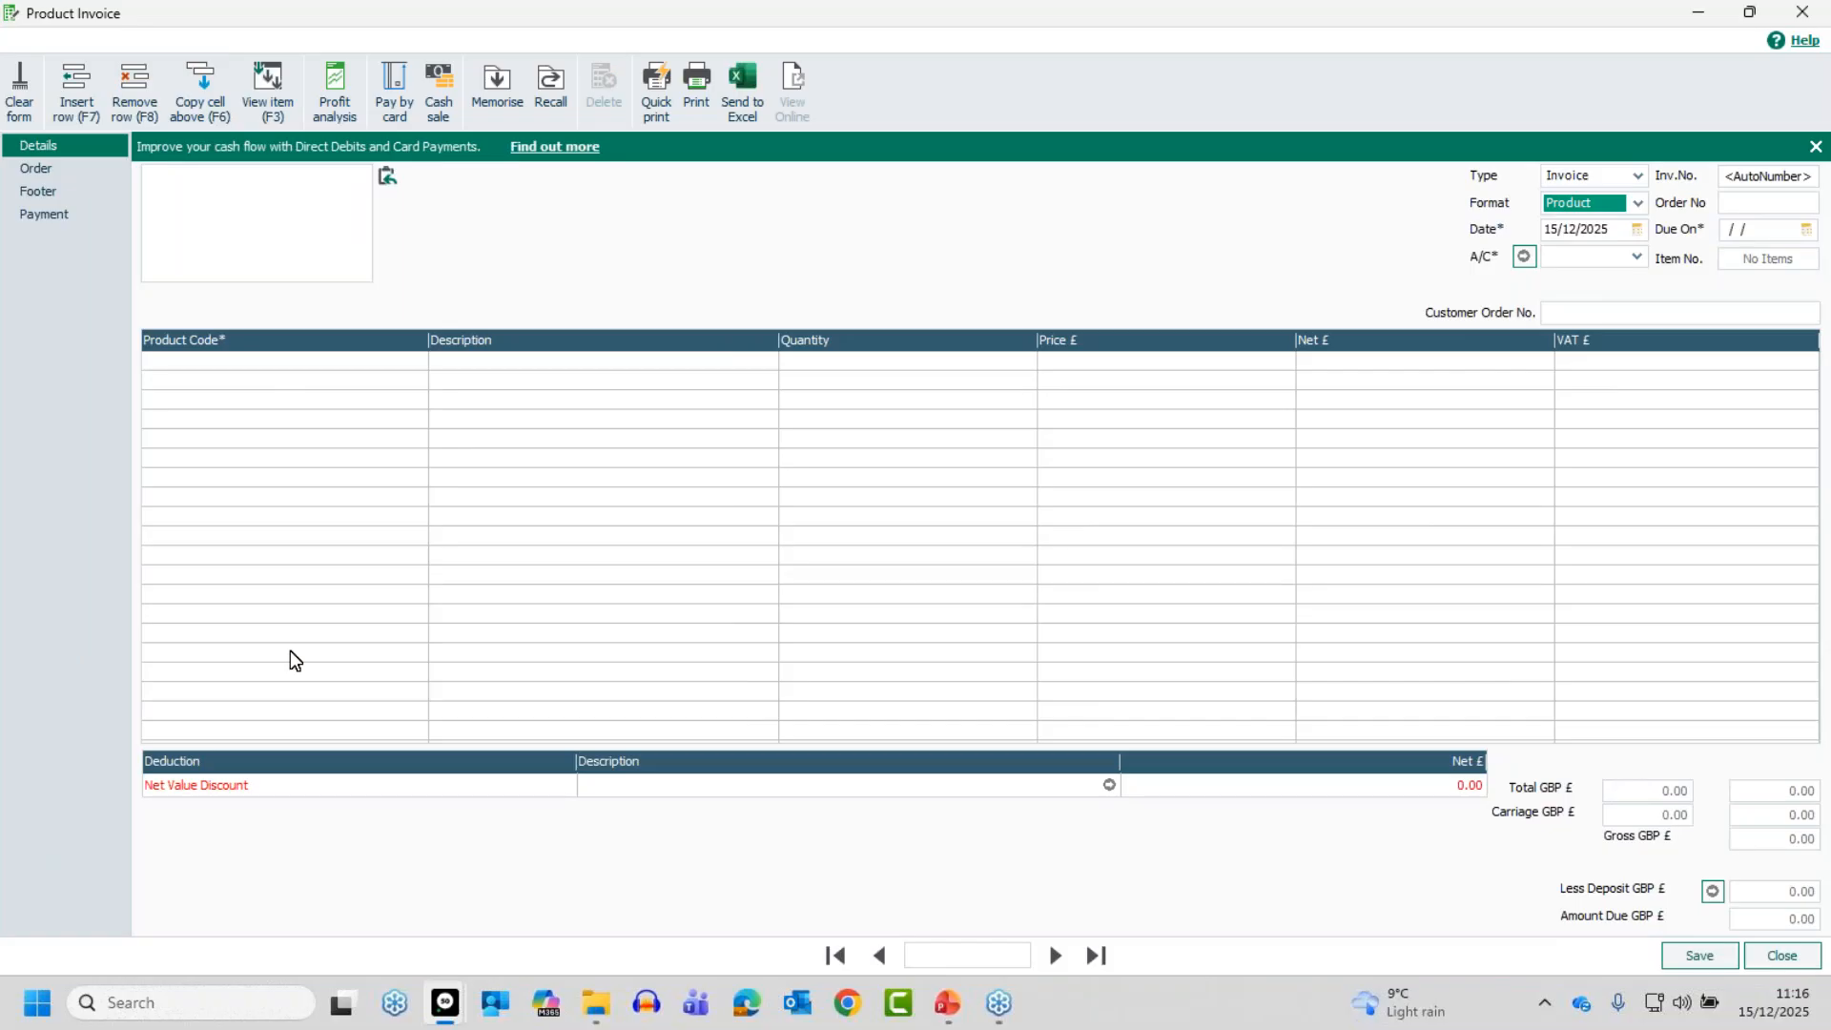
click(412, 358)
click(417, 357)
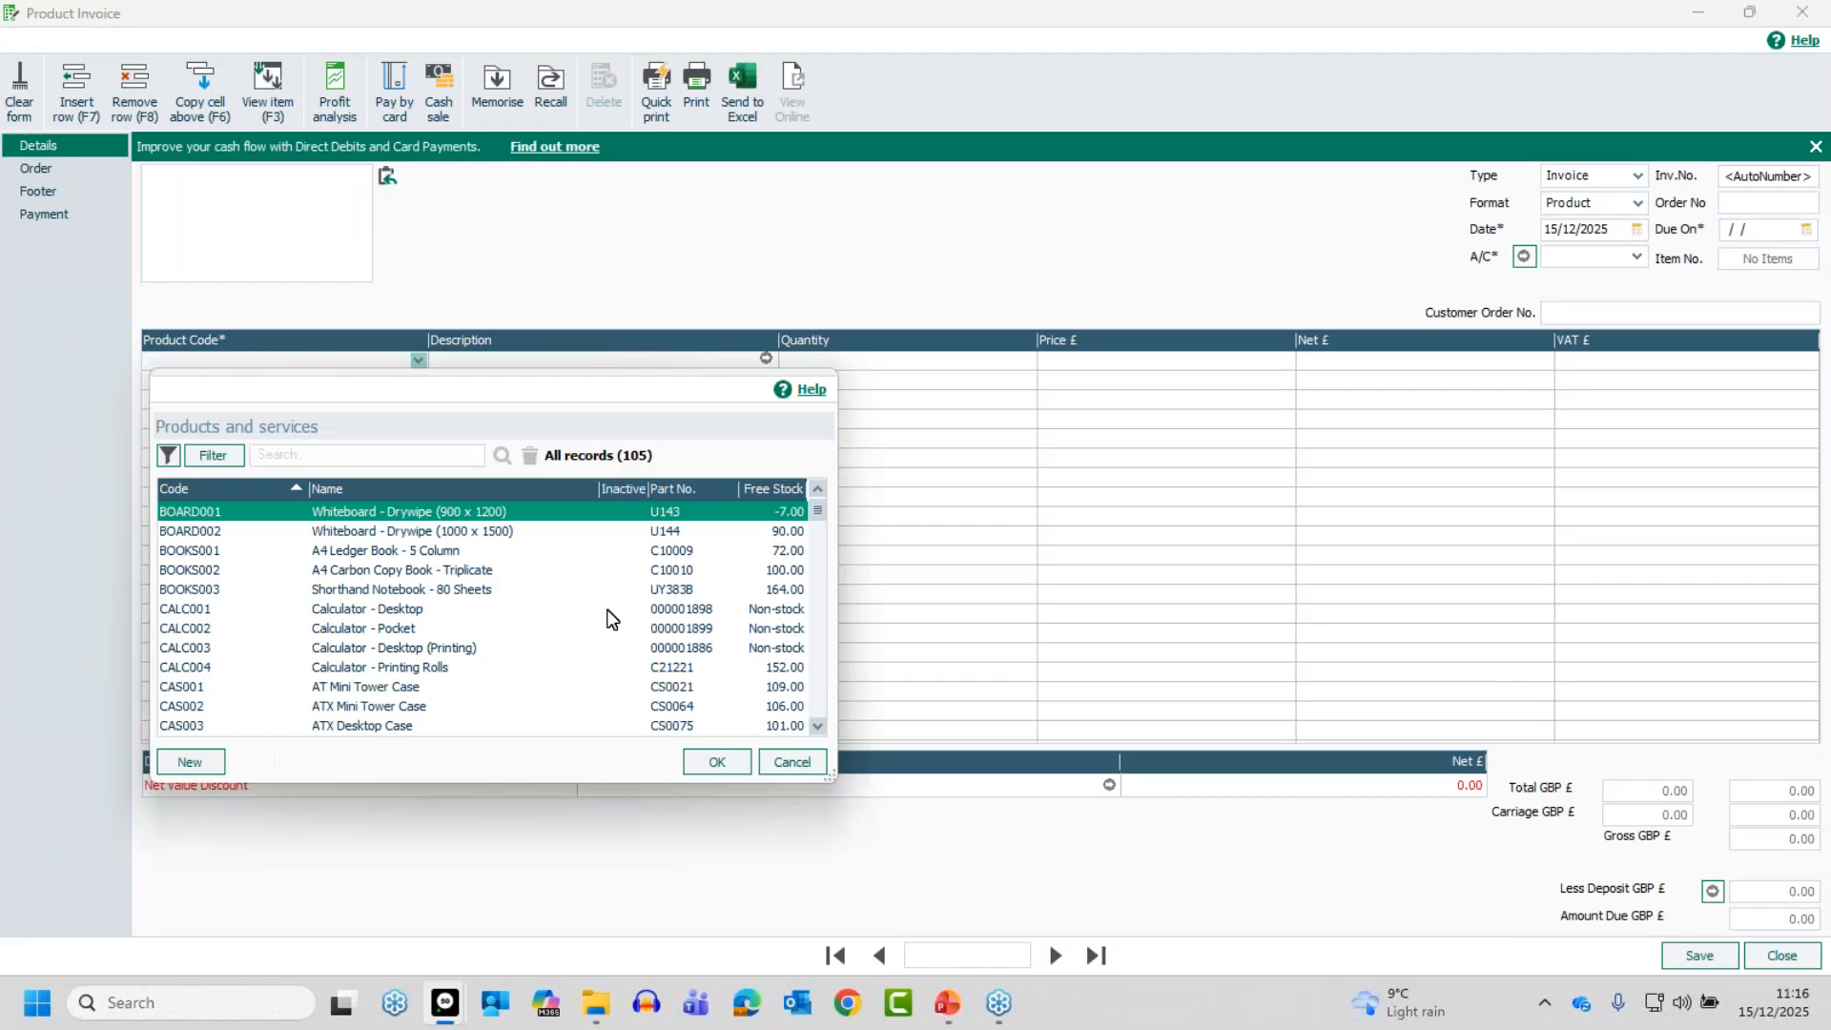
click(792, 762)
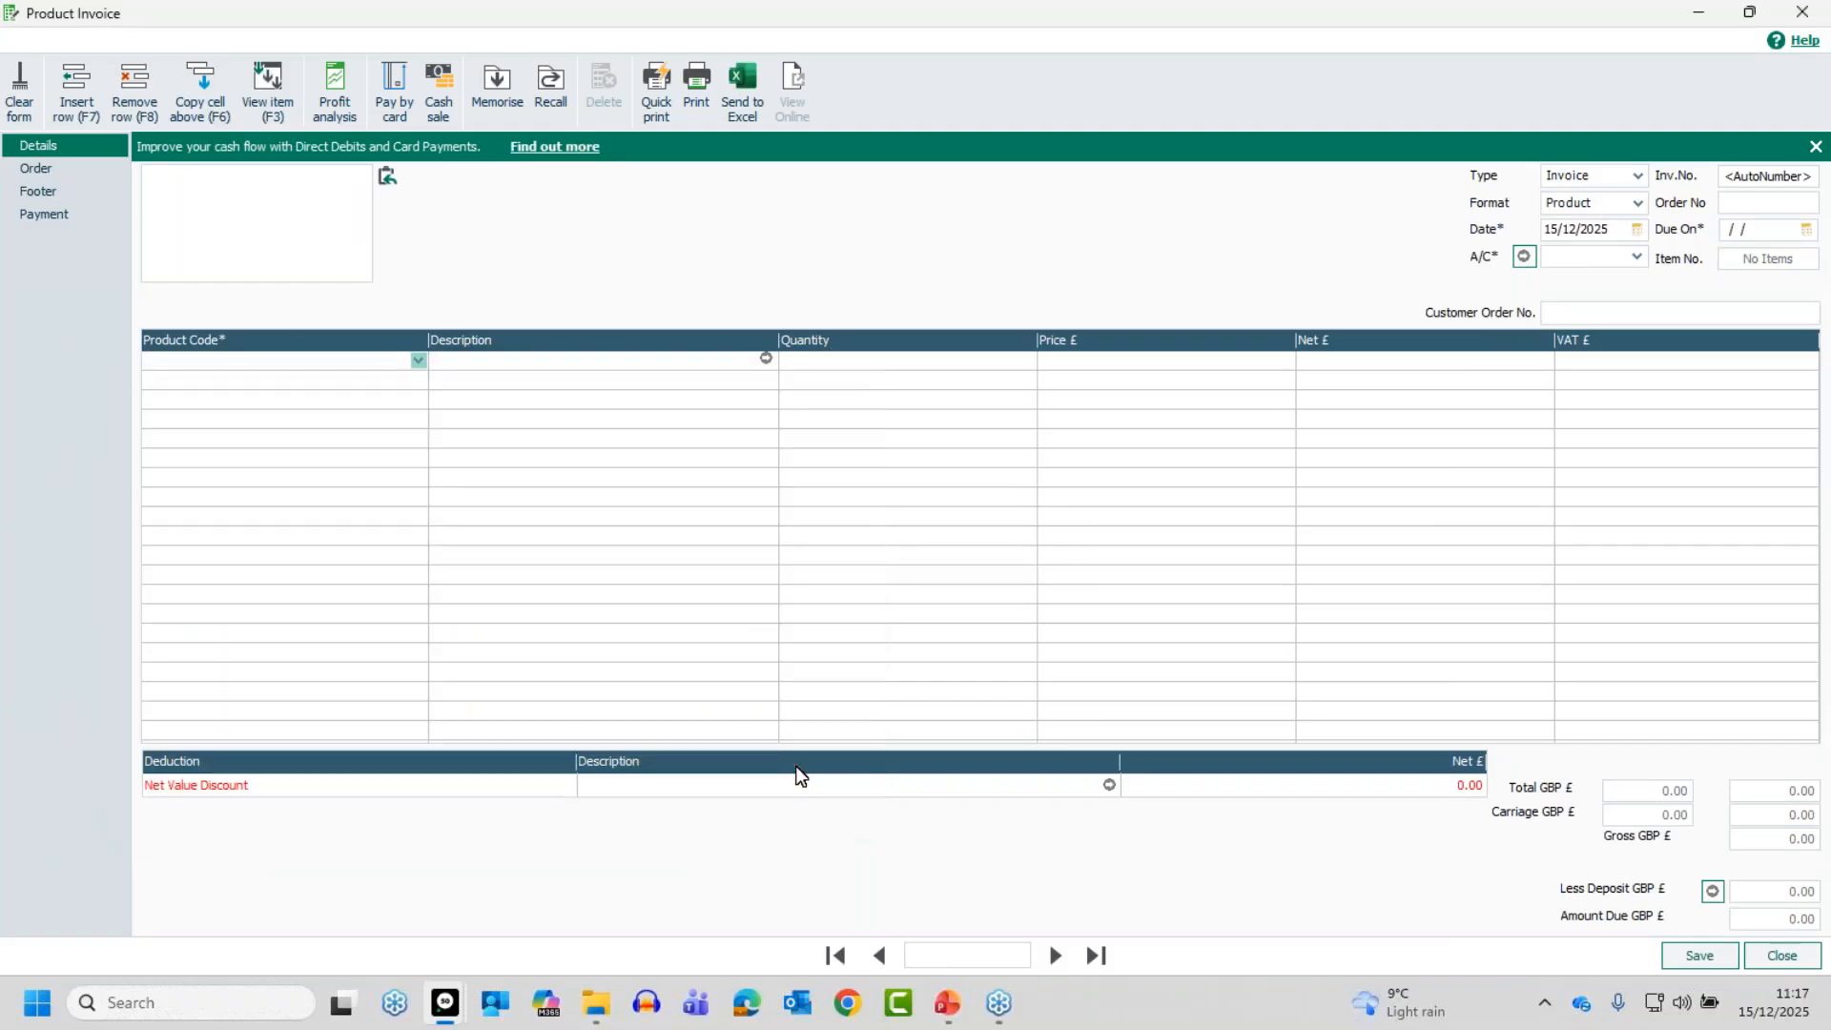
Alternate the invoice between the Service and Product formats to compare their columns, finishing on Service.
click(1637, 204)
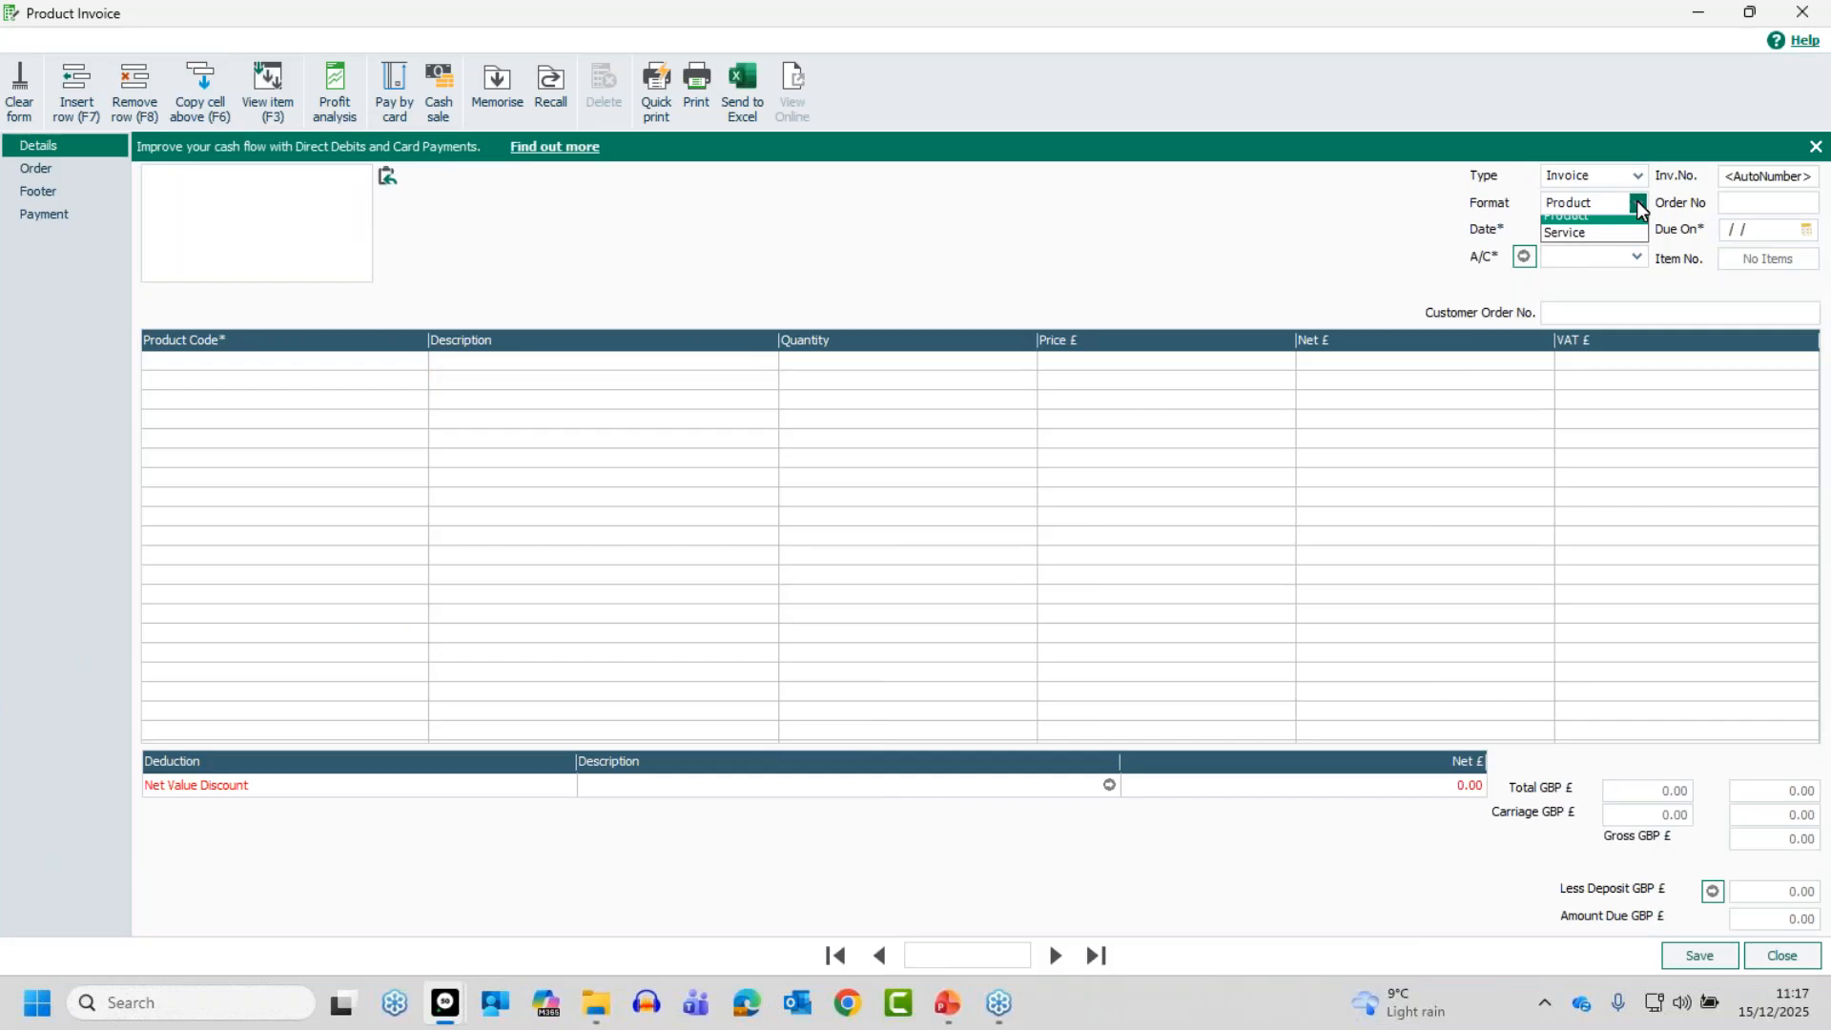
click(1605, 243)
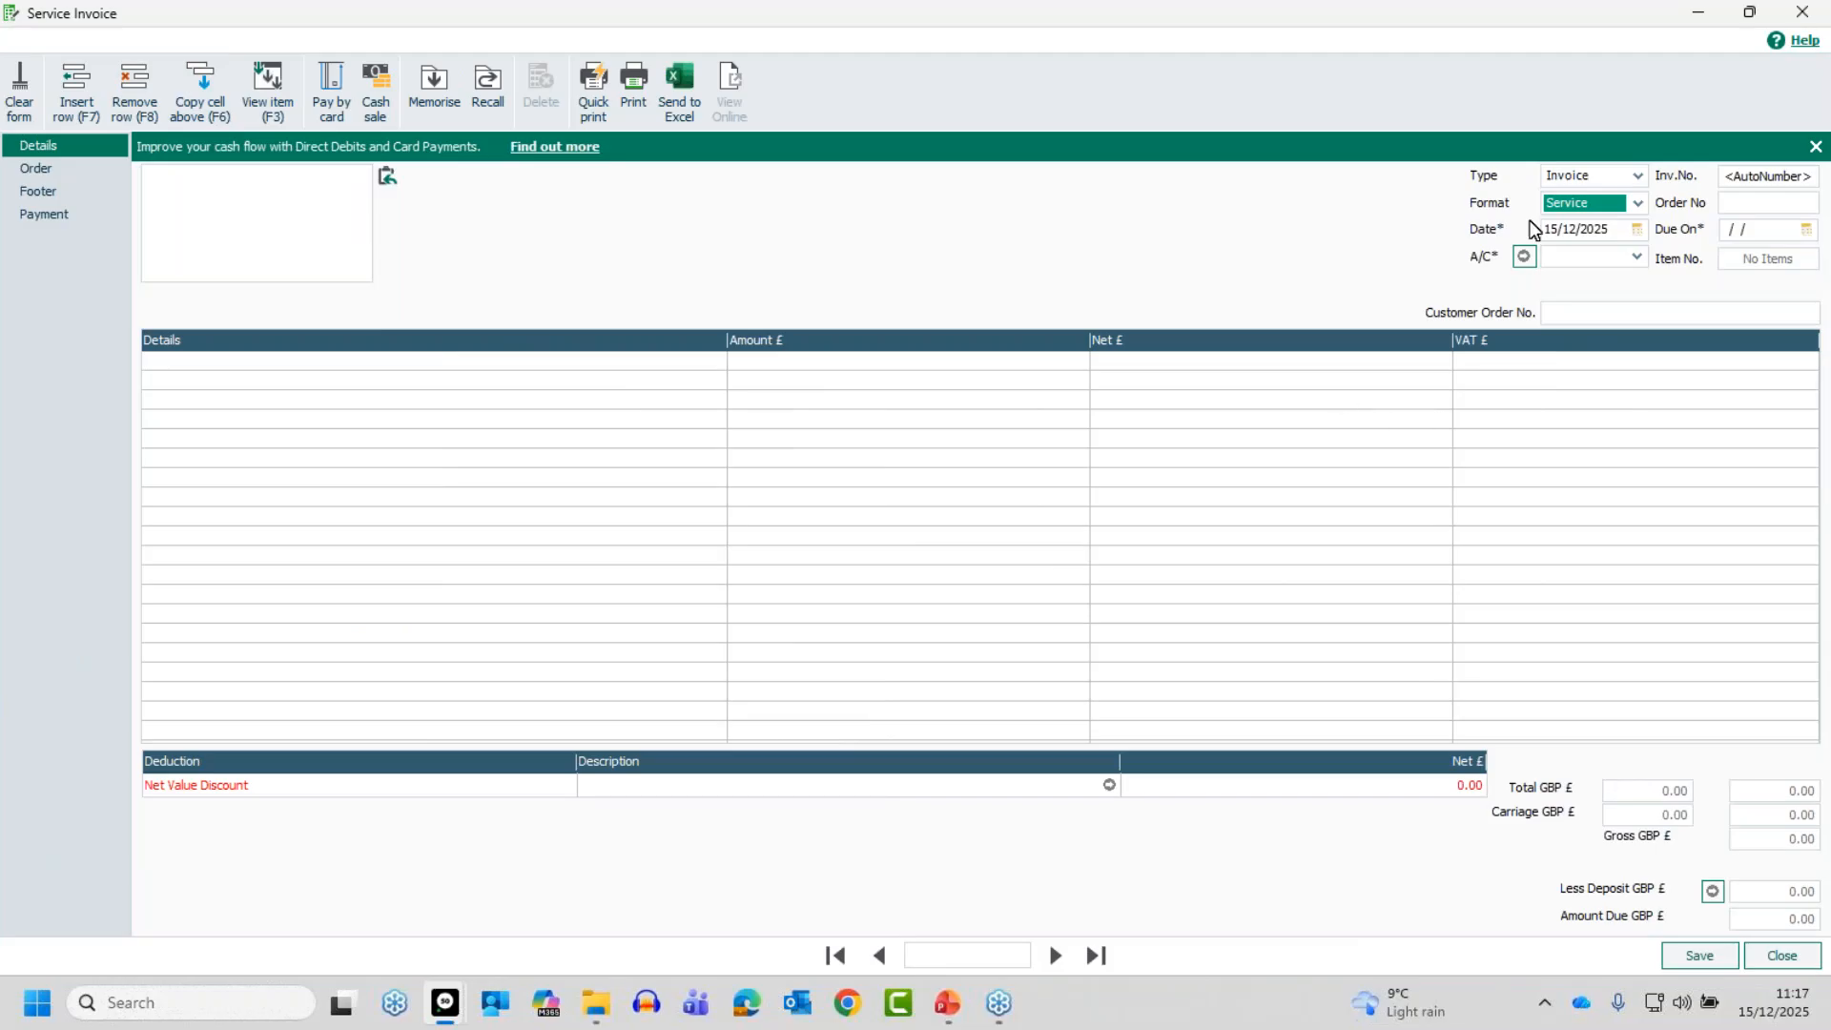
click(1556, 207)
click(1556, 215)
click(1564, 227)
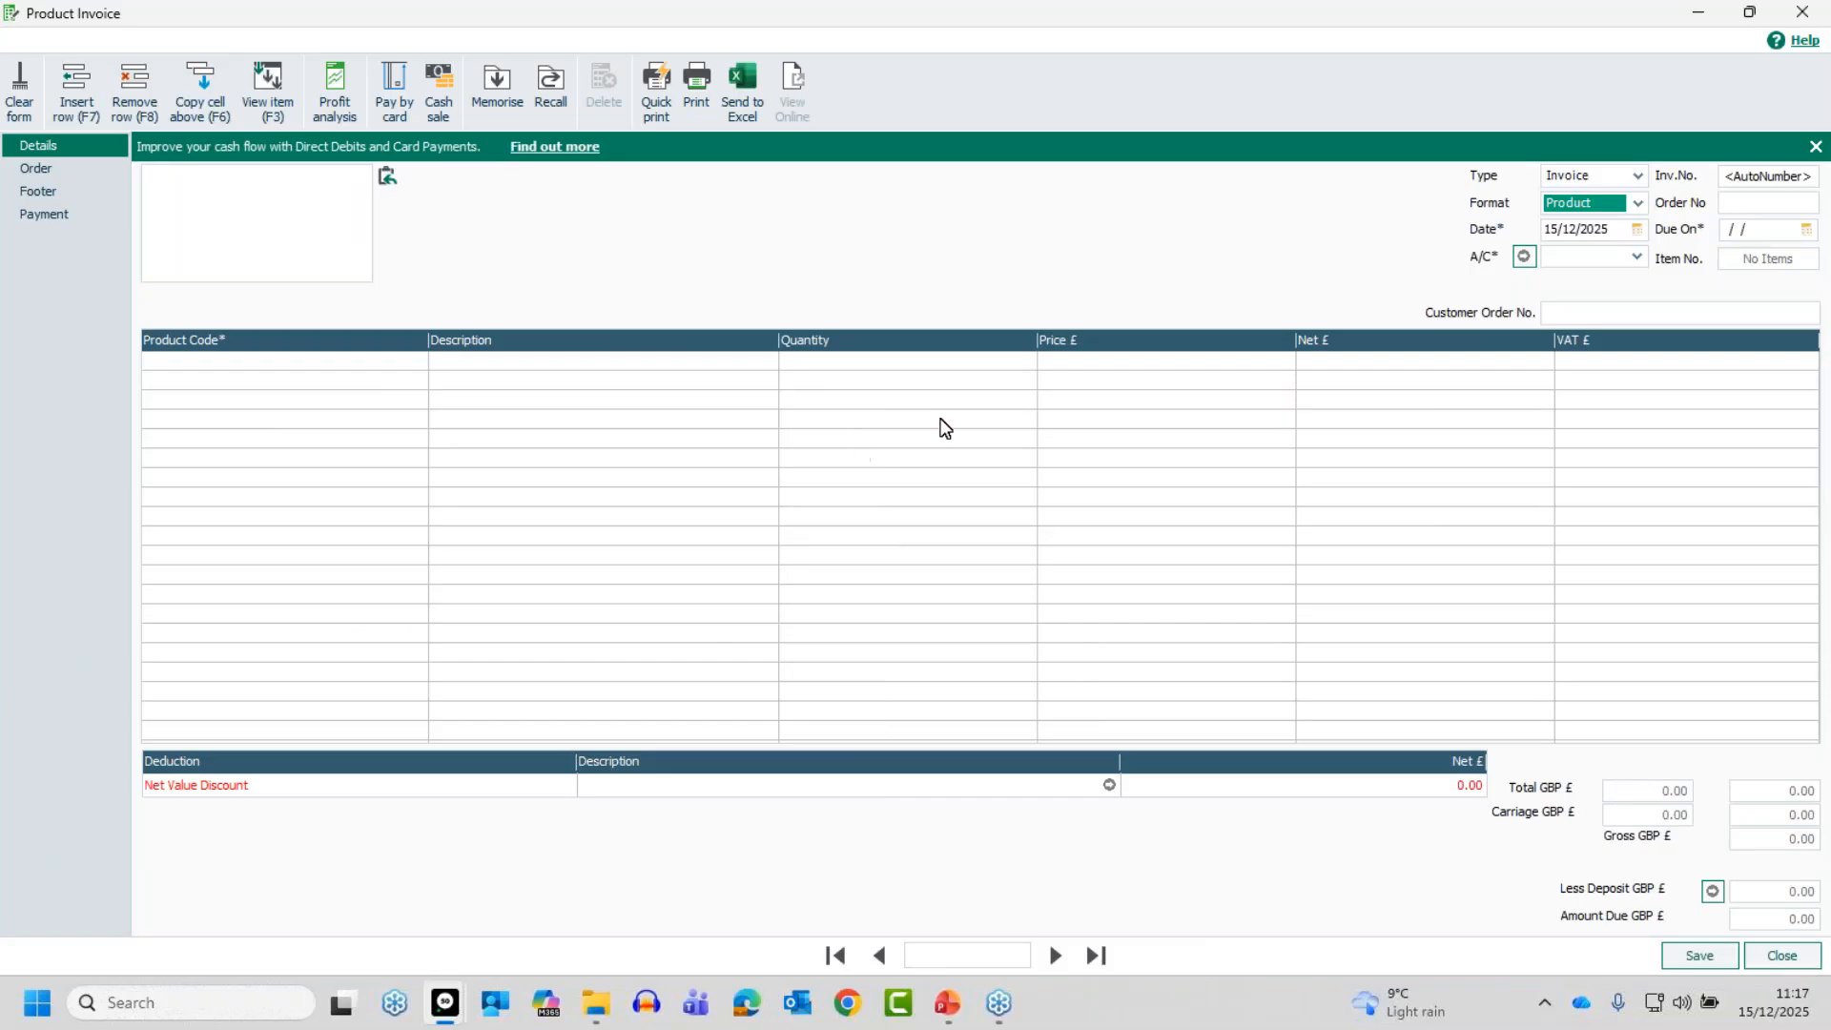
click(1625, 200)
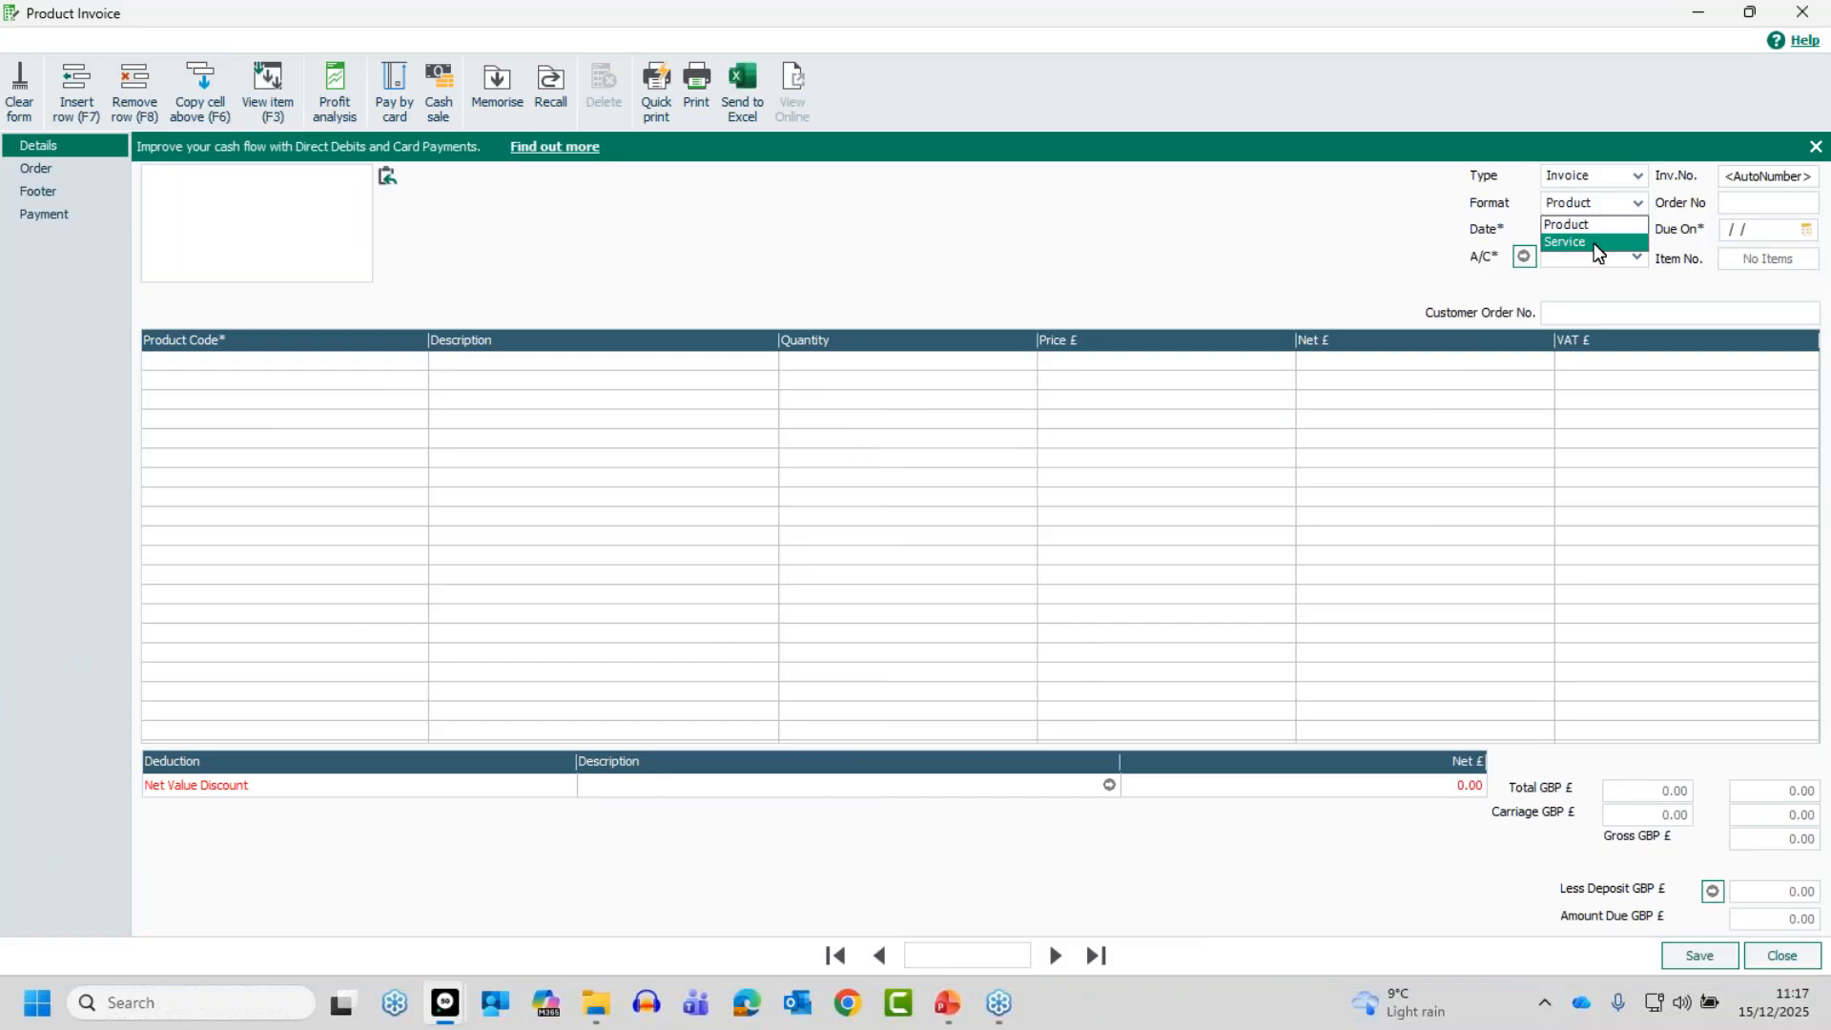
click(1593, 241)
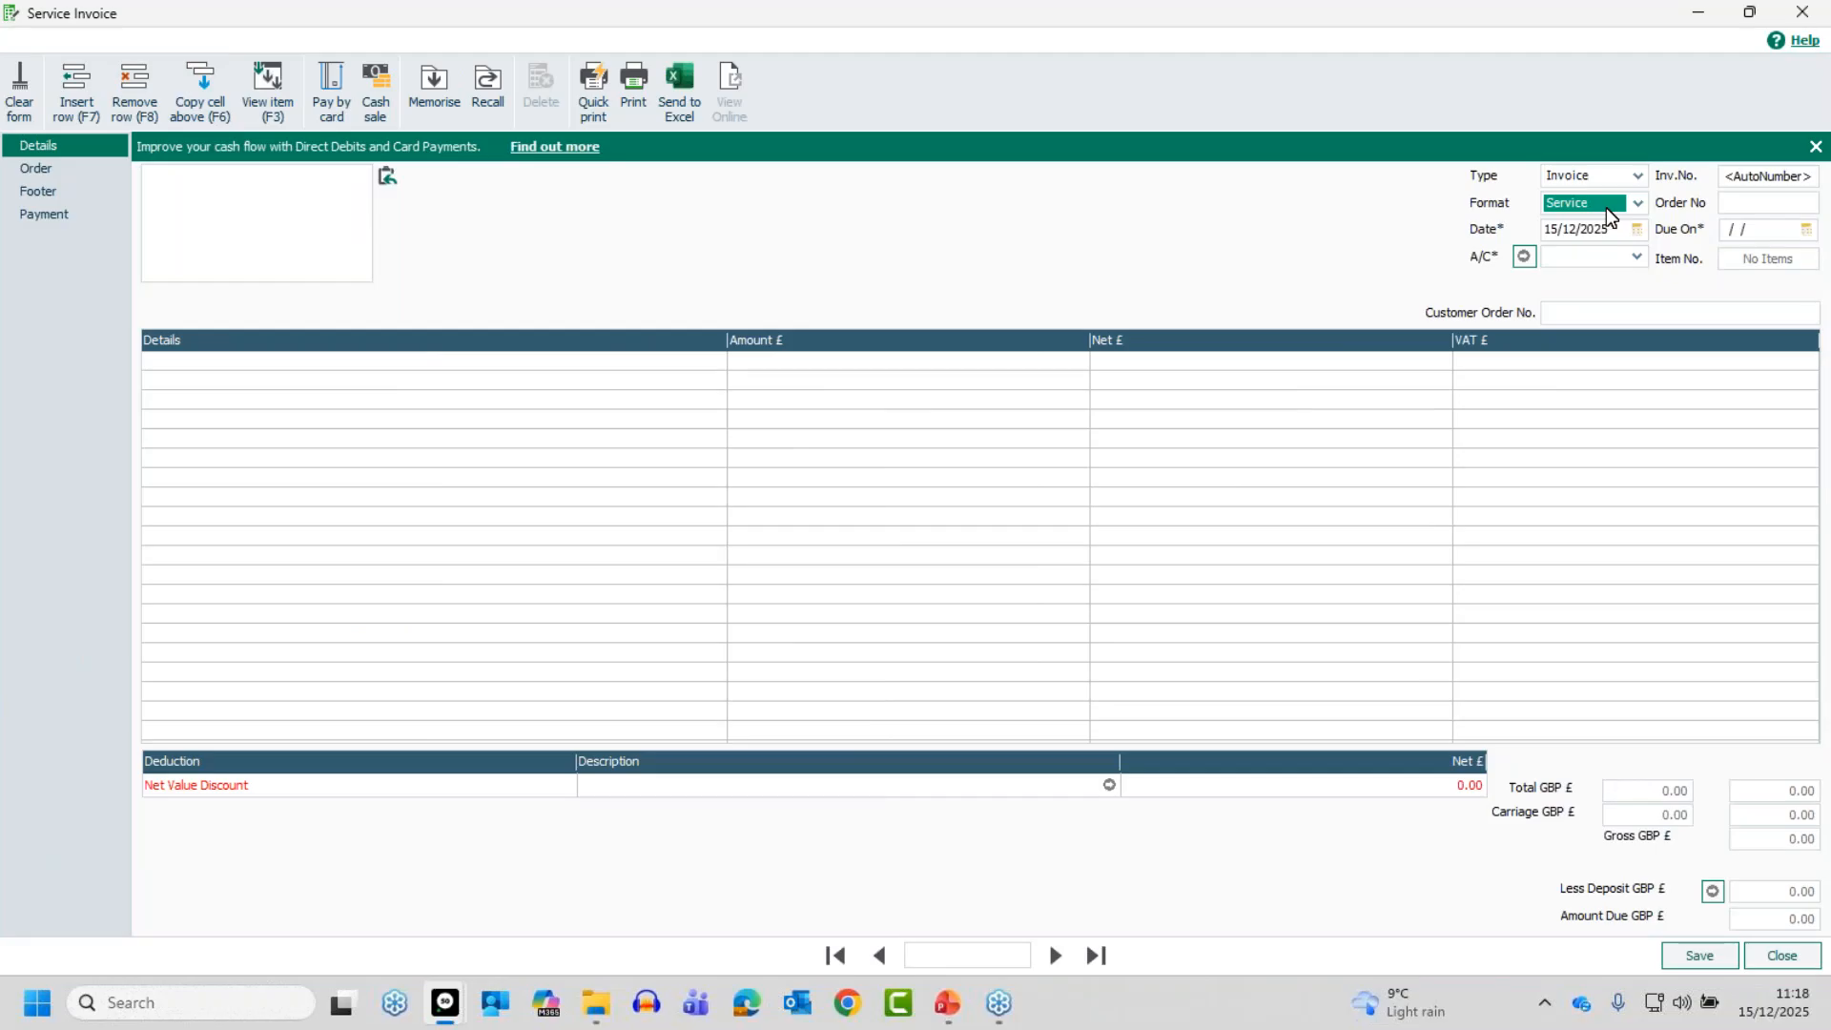
Select A1 Design Services as the customer account for the service invoice.
click(1607, 218)
click(1637, 255)
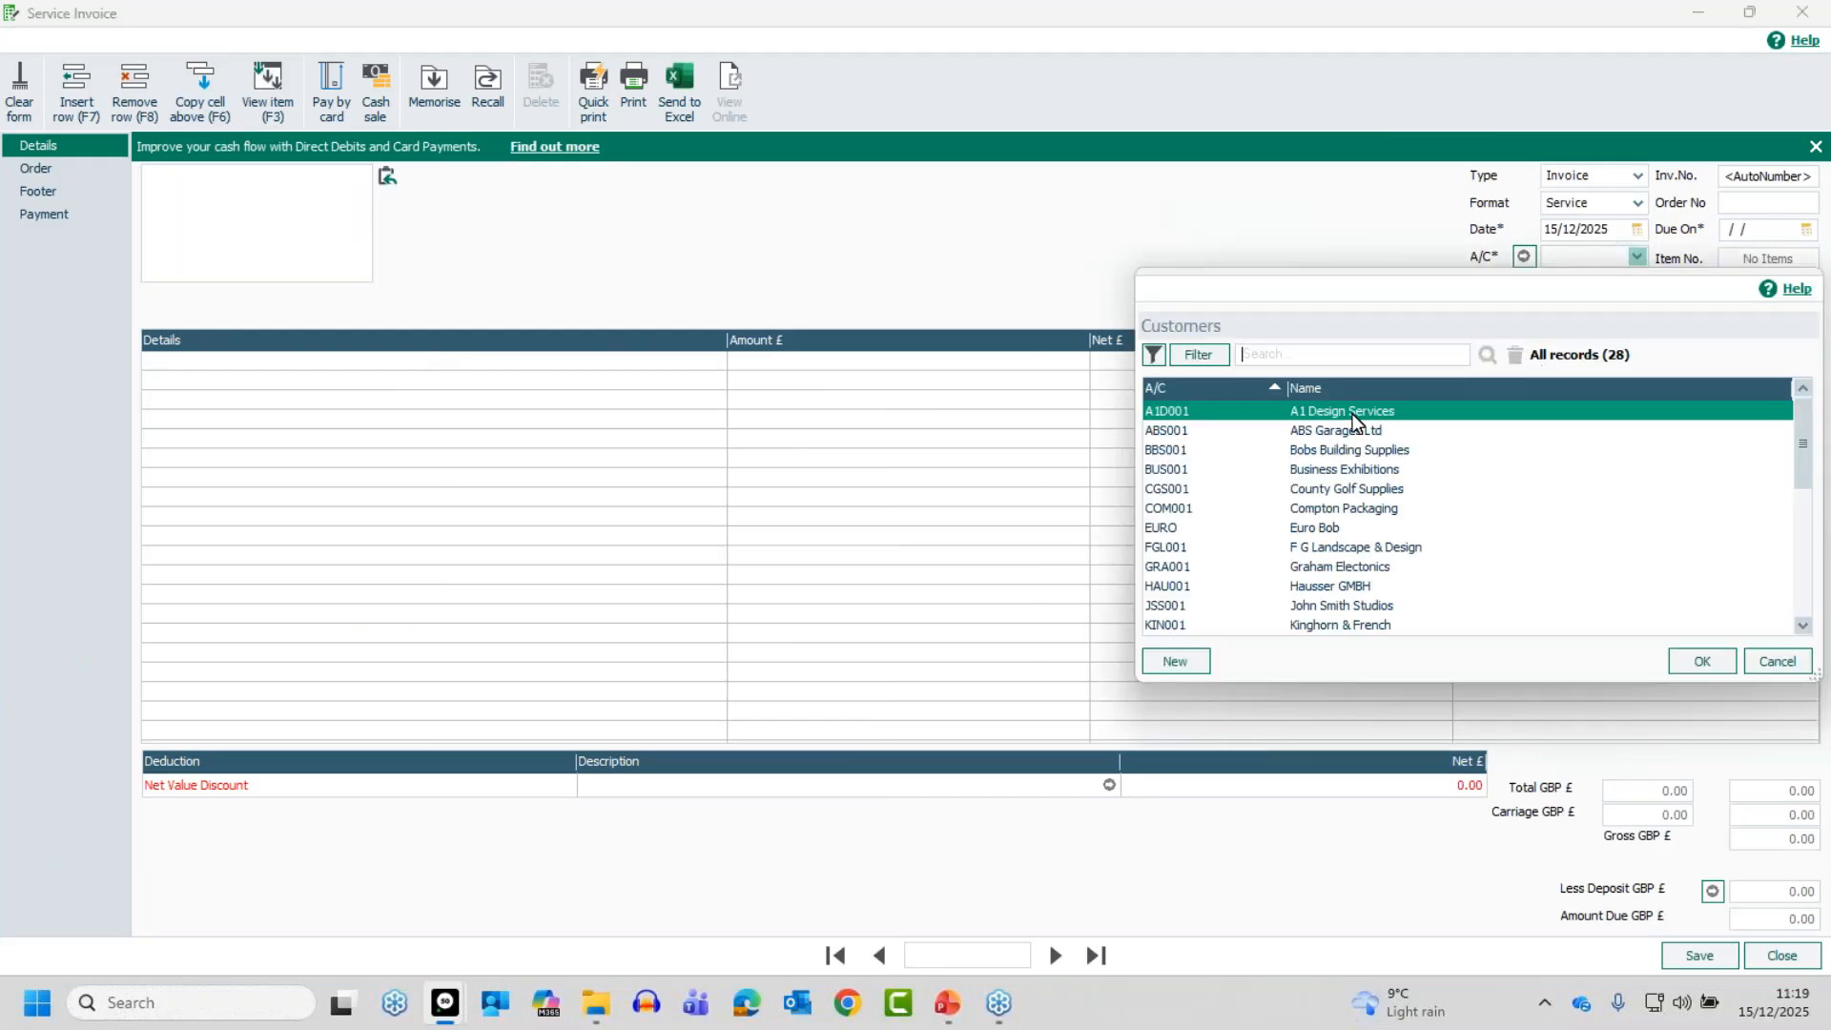
double_click(1341, 410)
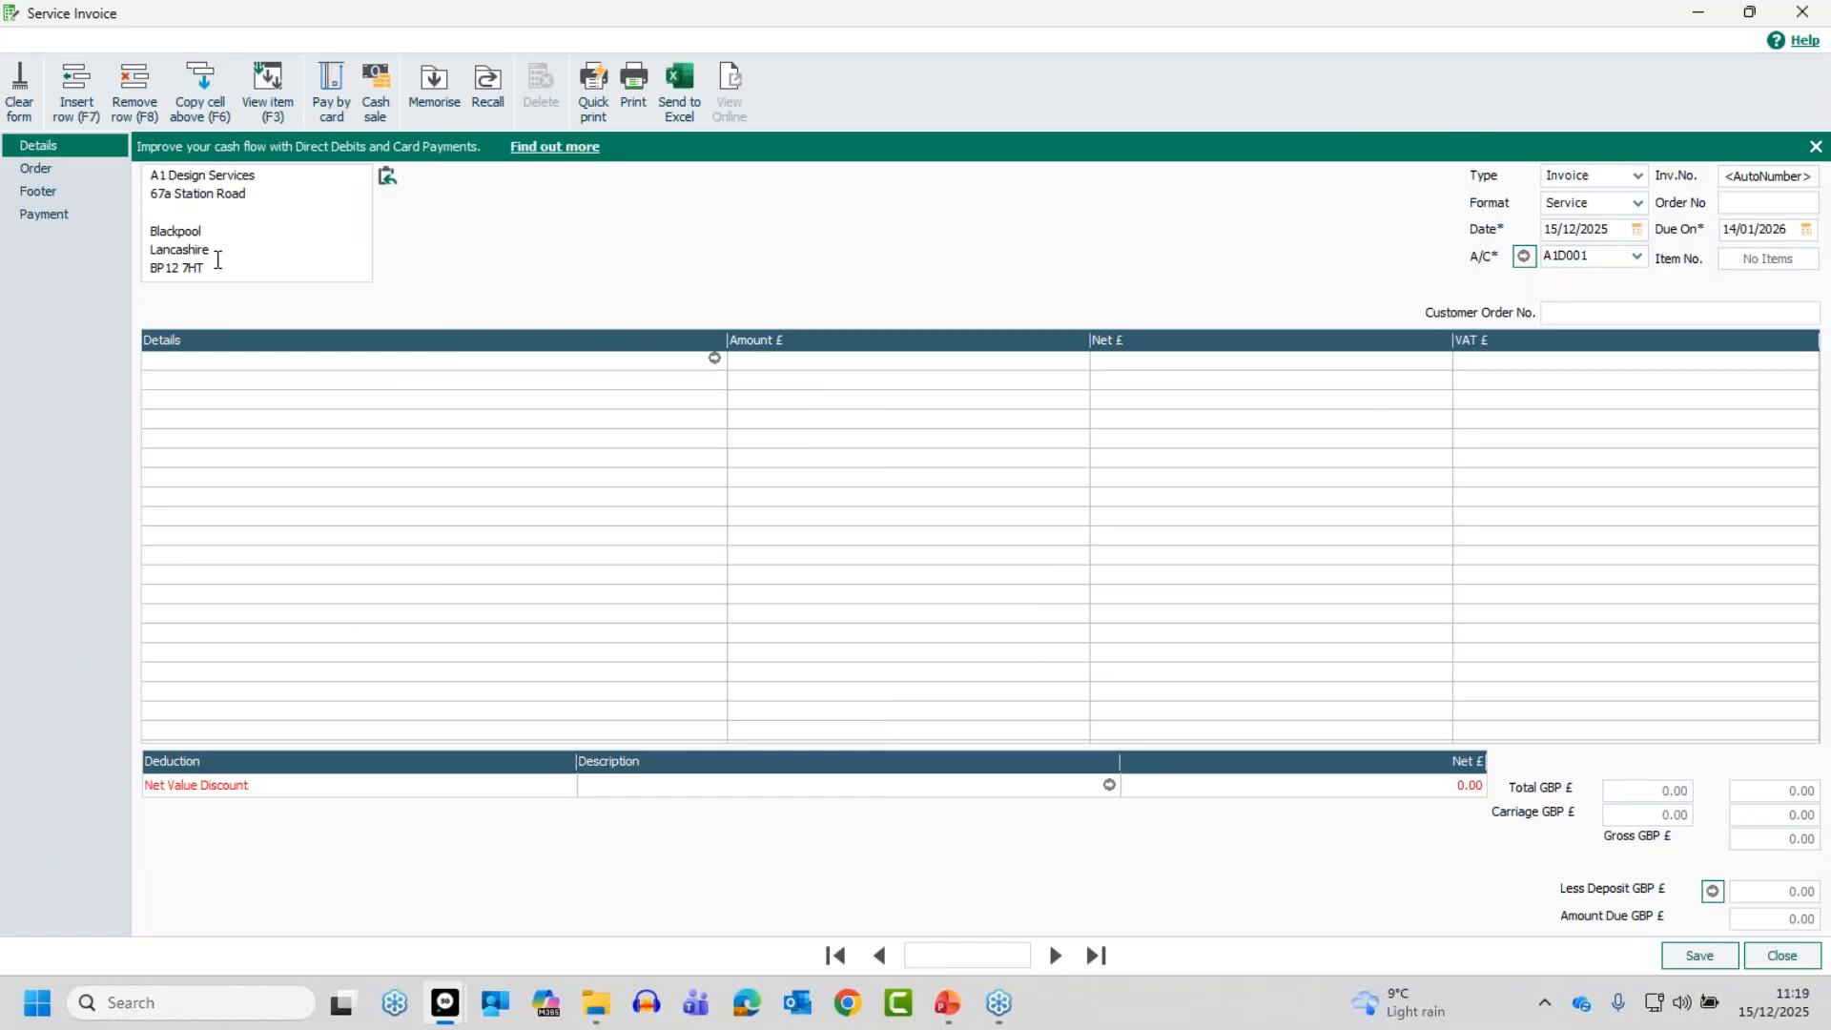
View the selected customer's record and the blank new-customer form reached from the customer list, without changing or creating anything.
click(1525, 257)
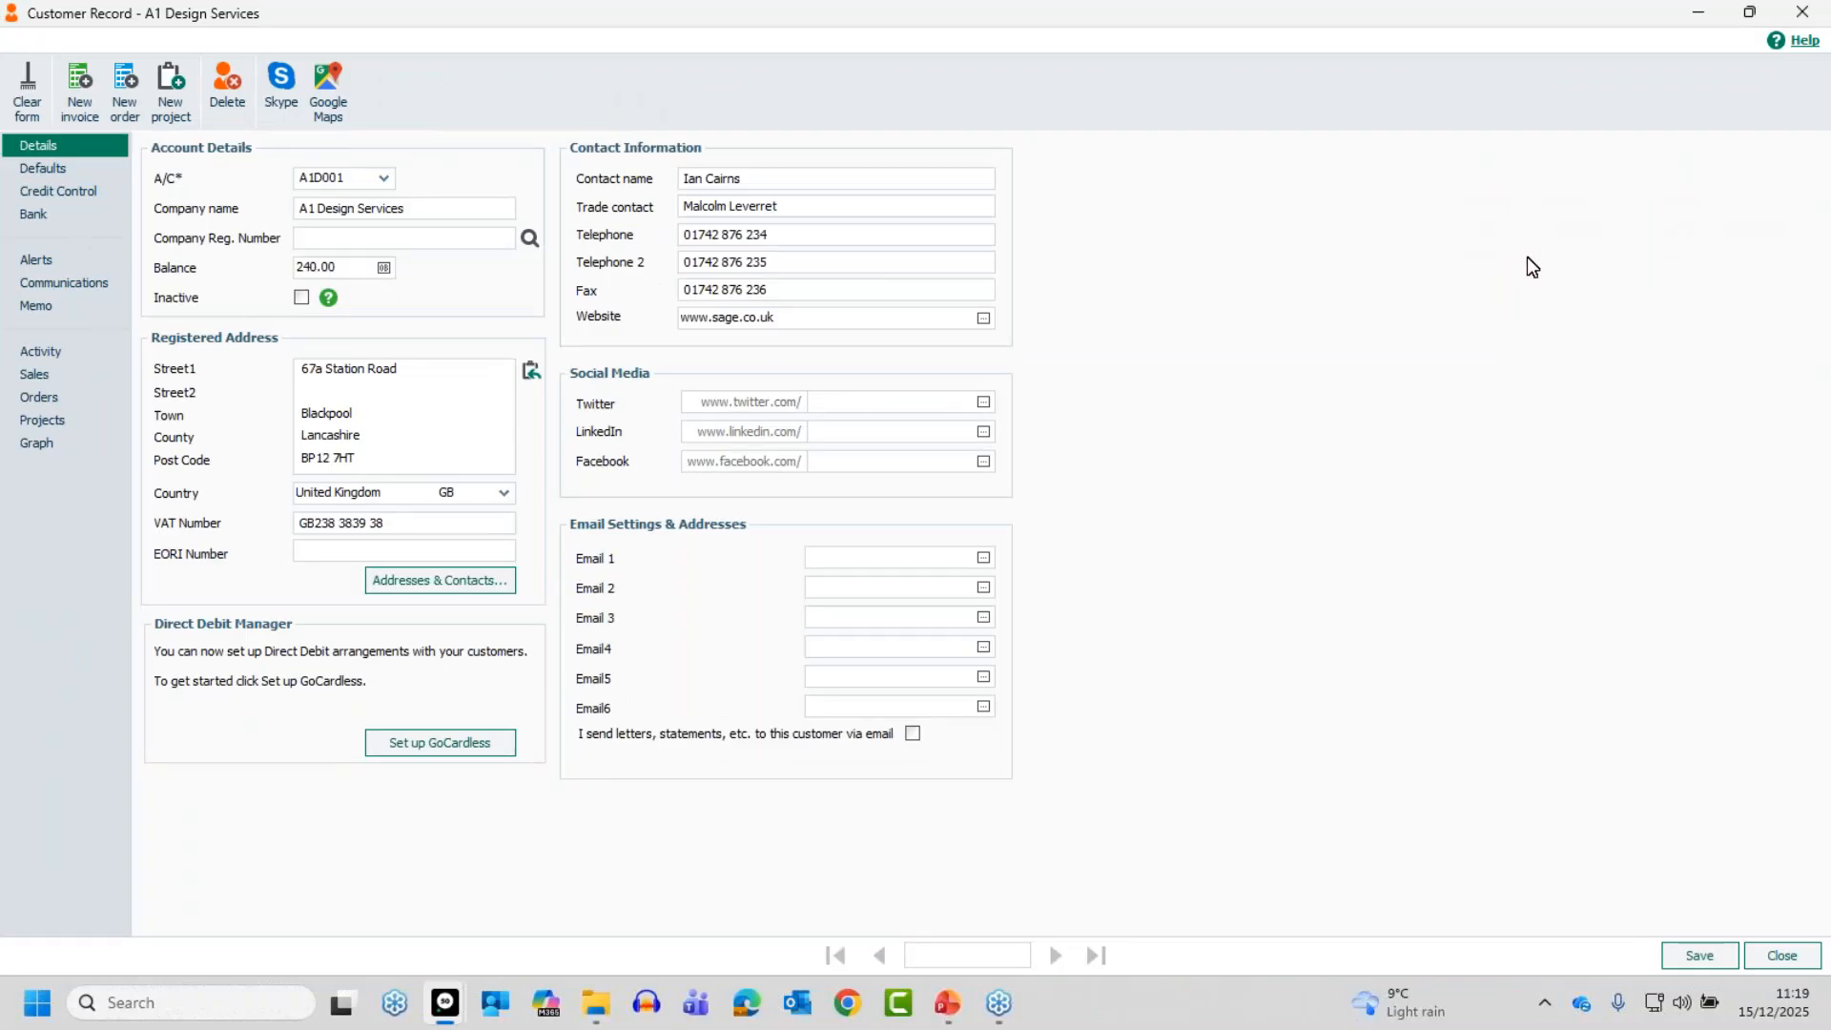
click(1779, 957)
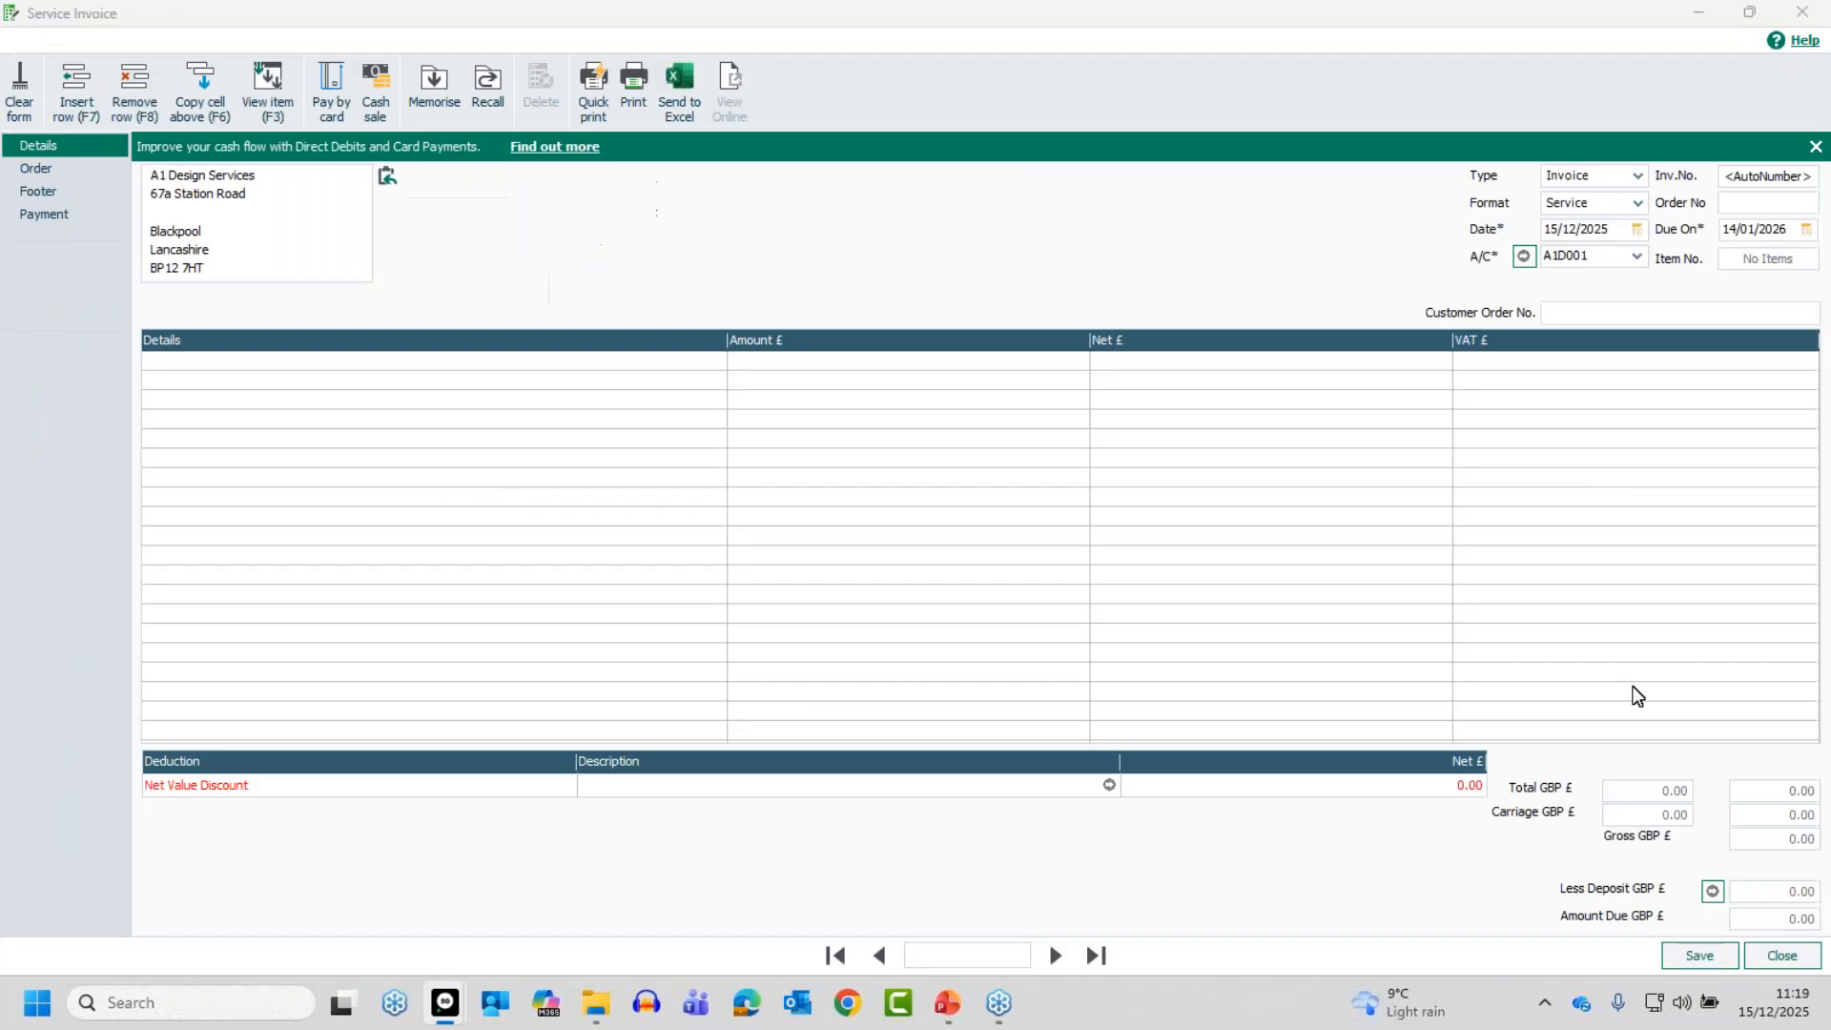
click(1636, 258)
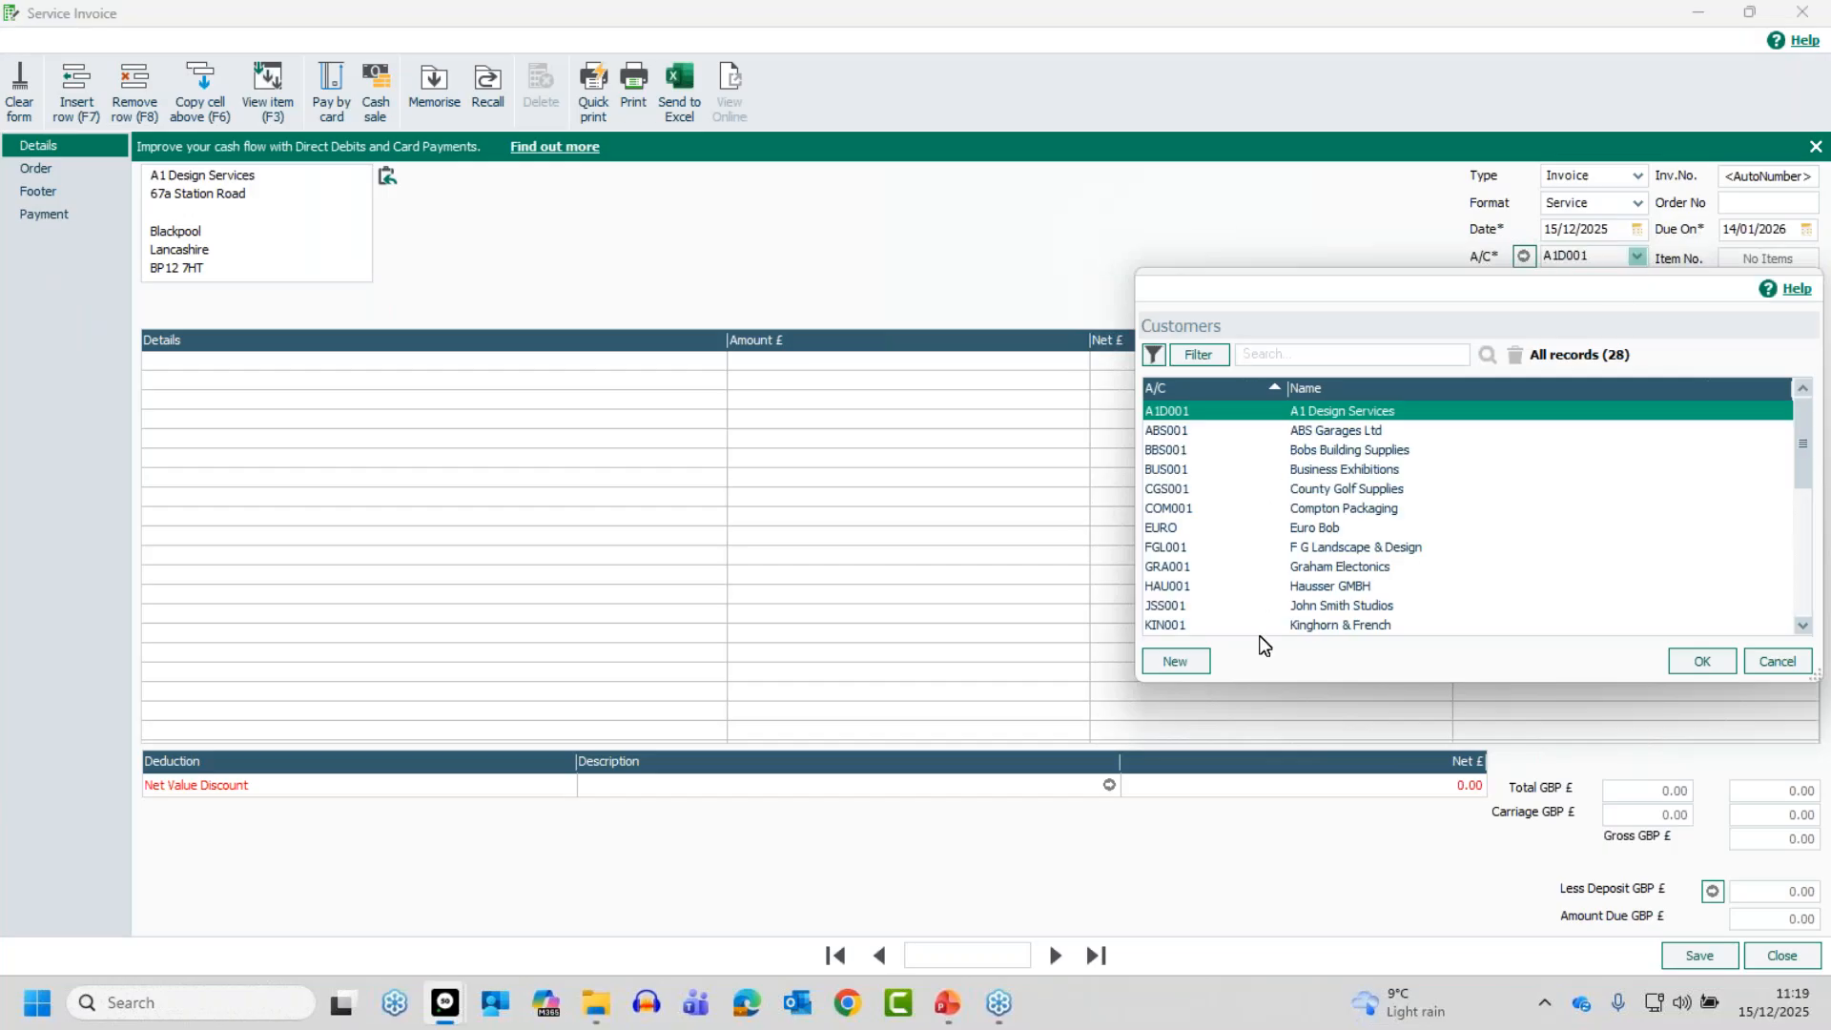
click(1176, 661)
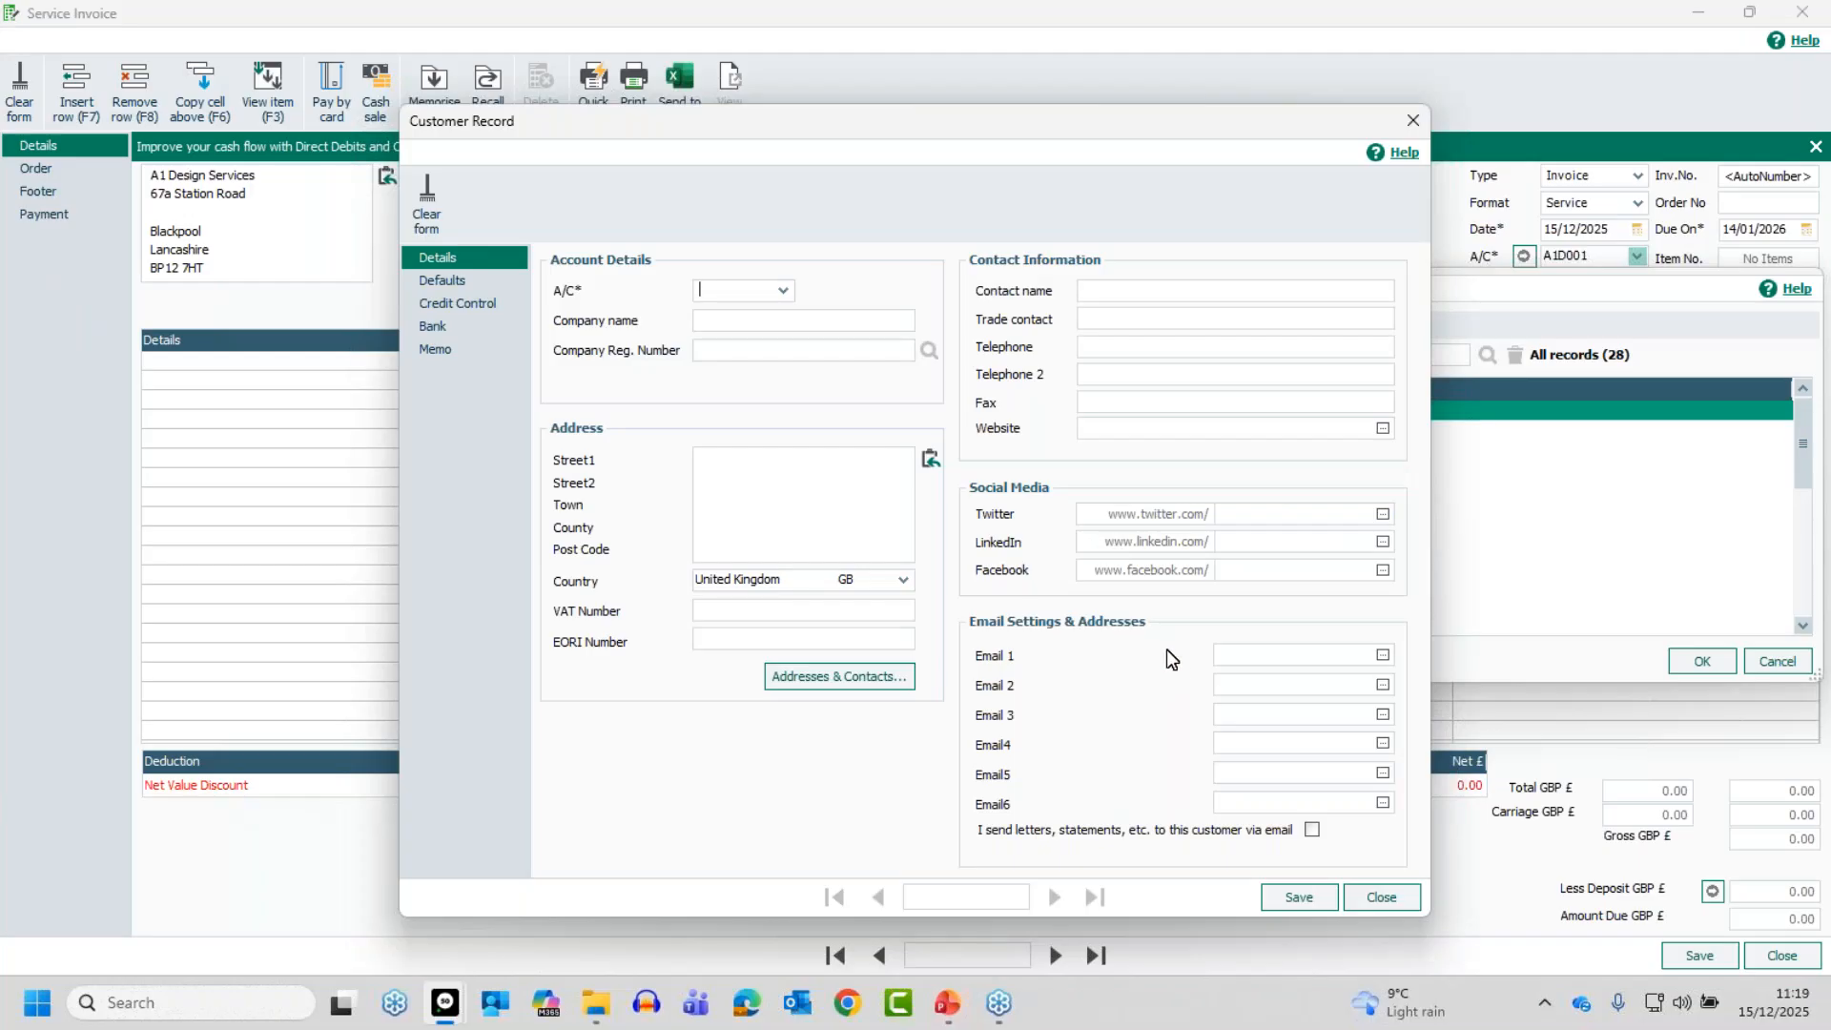
click(1379, 894)
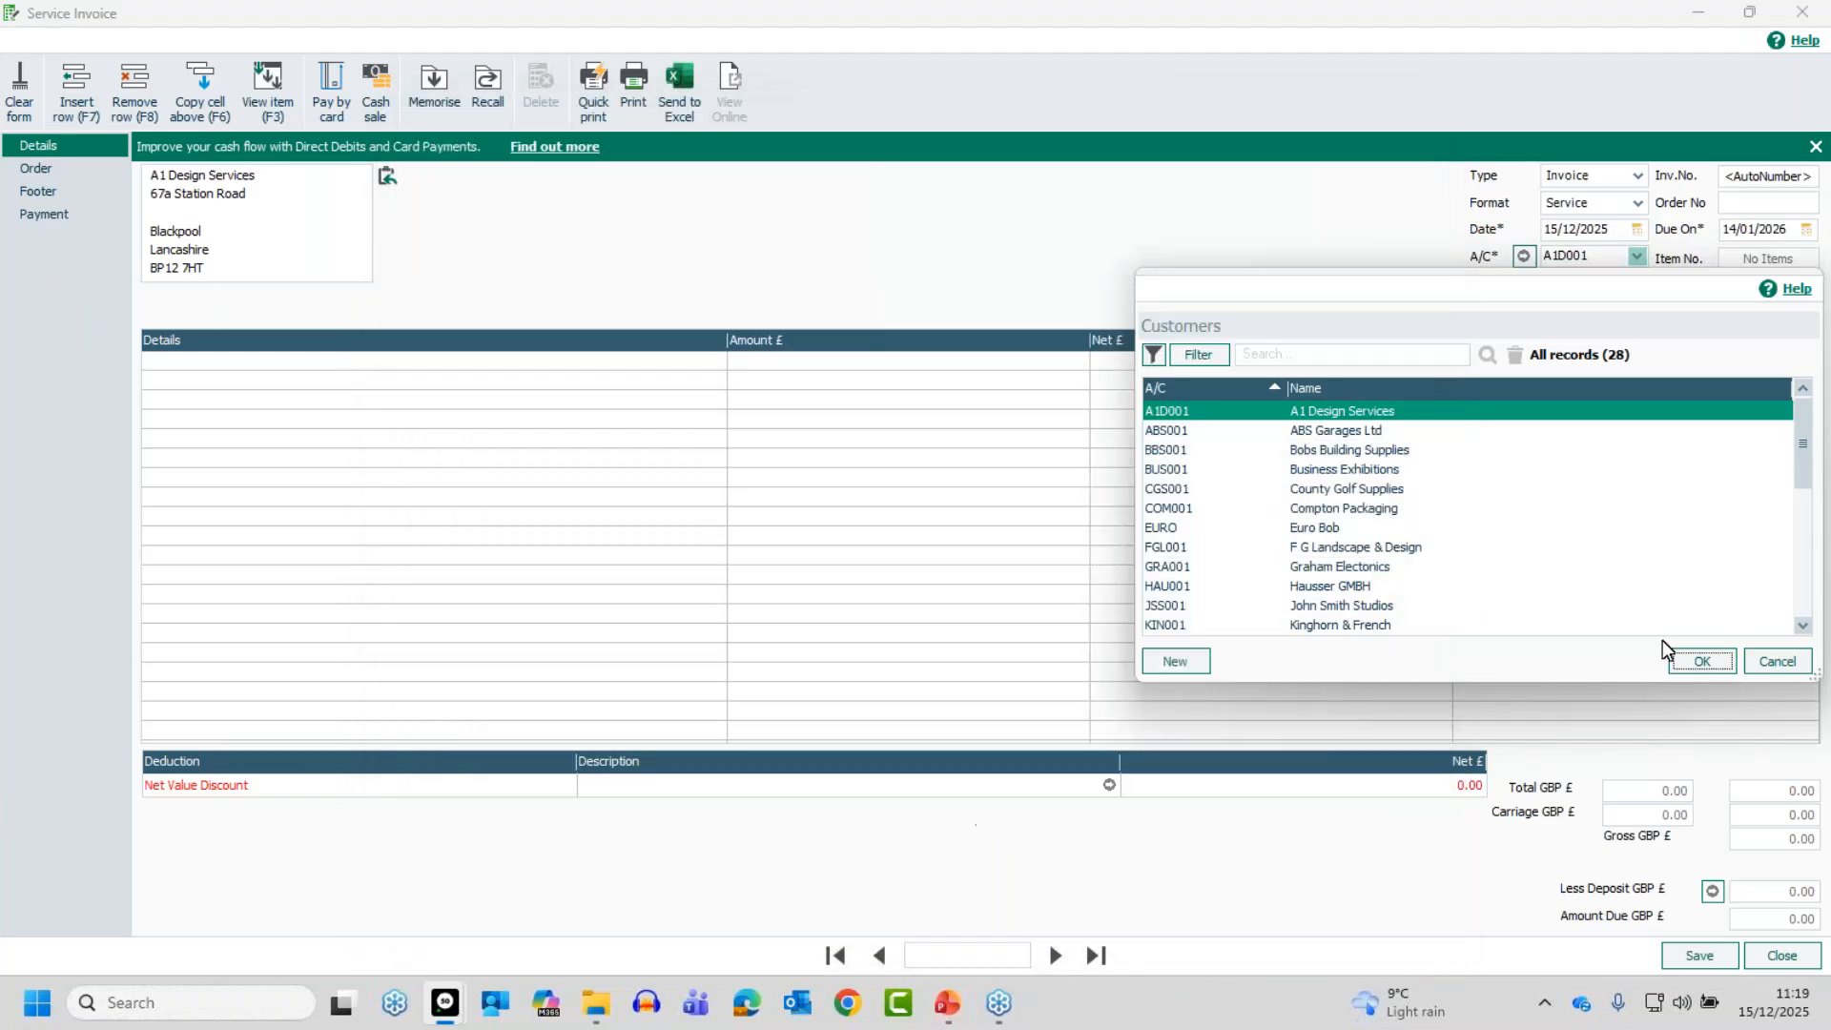
click(1763, 658)
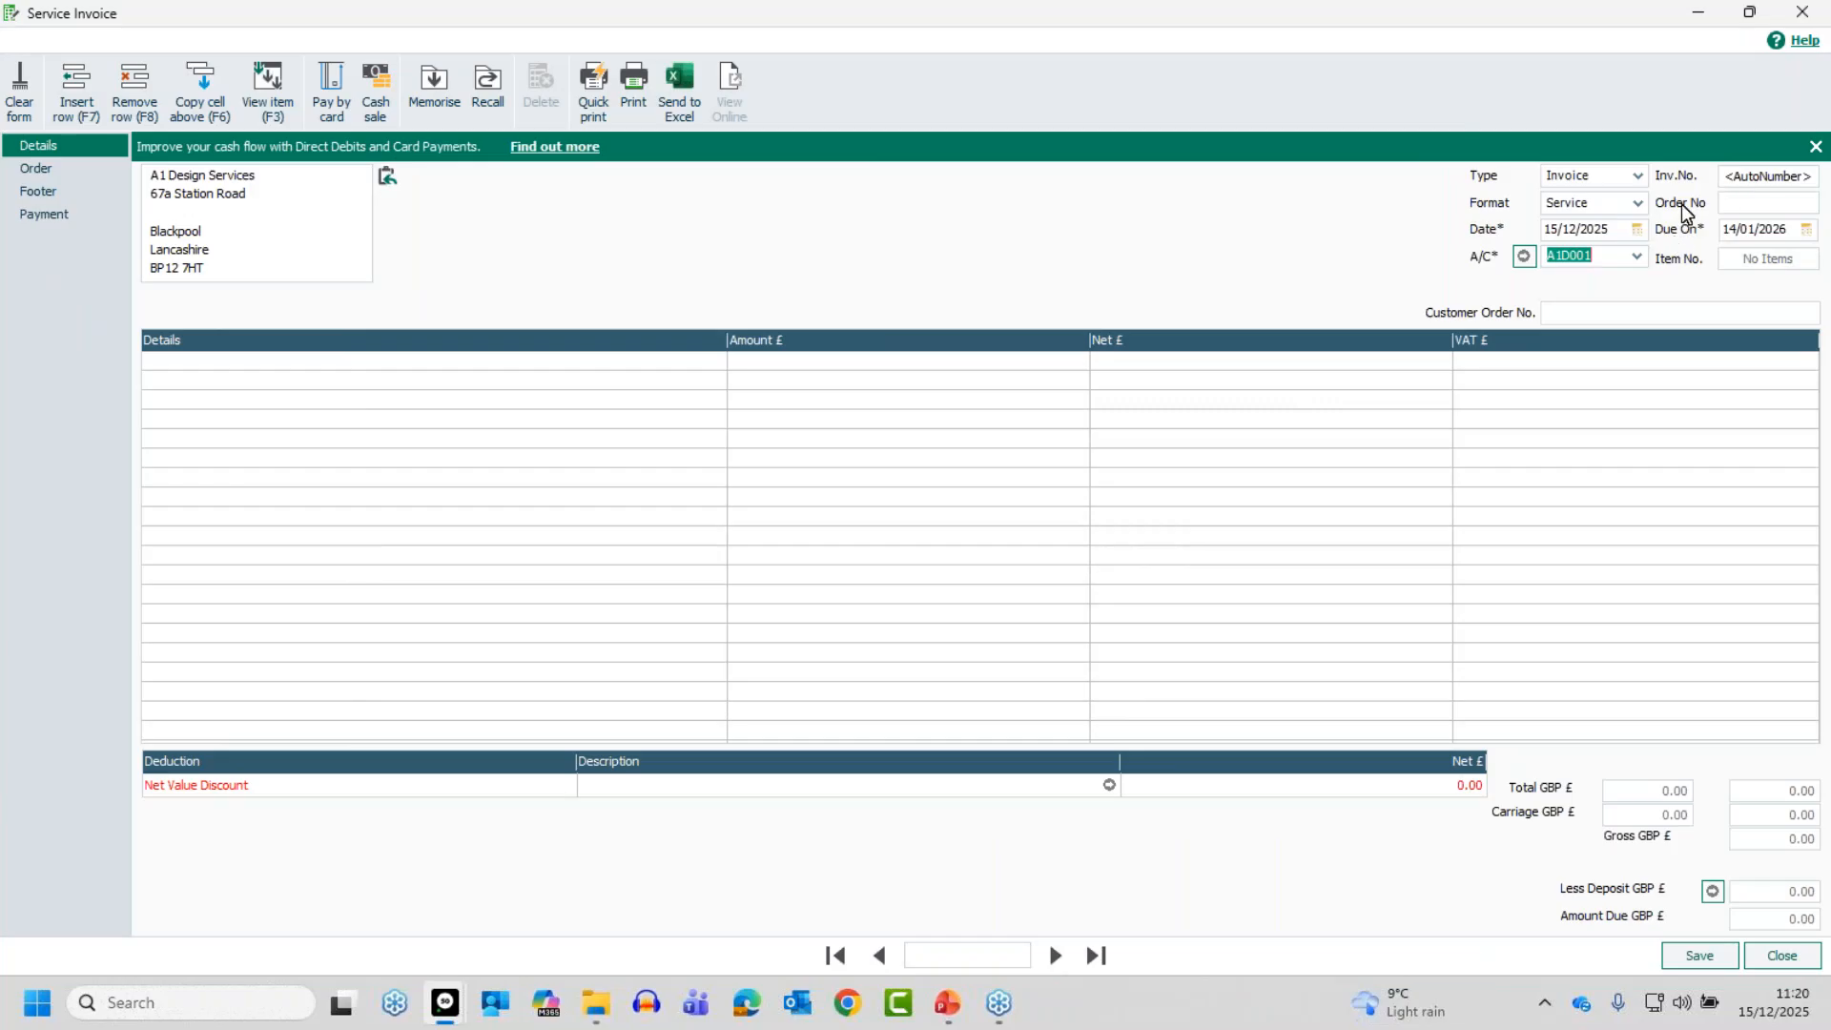
Try a sample number in the invoice's Order No field and clear it again.
click(1764, 202)
text(1234567)
key(BackSpace)
key(BackSpace)
key(BackSpace)
key(BackSpace)
key(BackSpace)
key(BackSpace)
key(BackSpace)
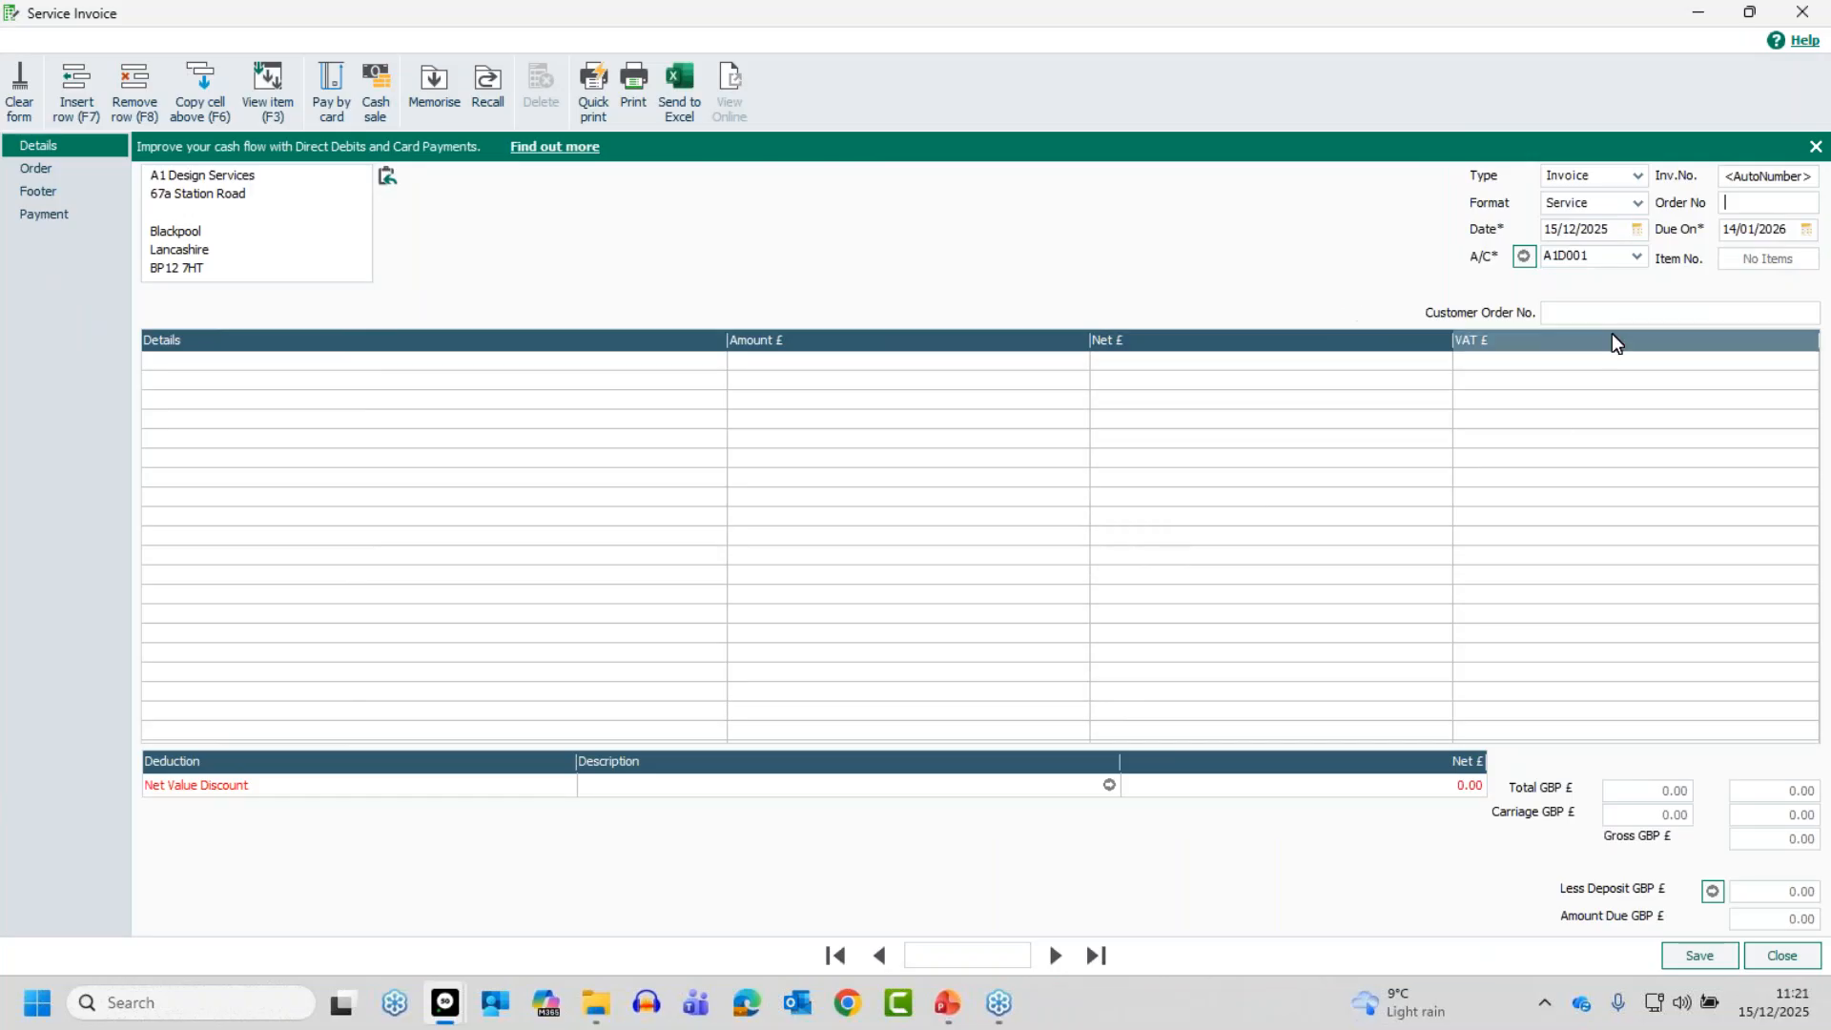
Try a long string of digits in the Customer Order No. field and clear it.
click(1656, 313)
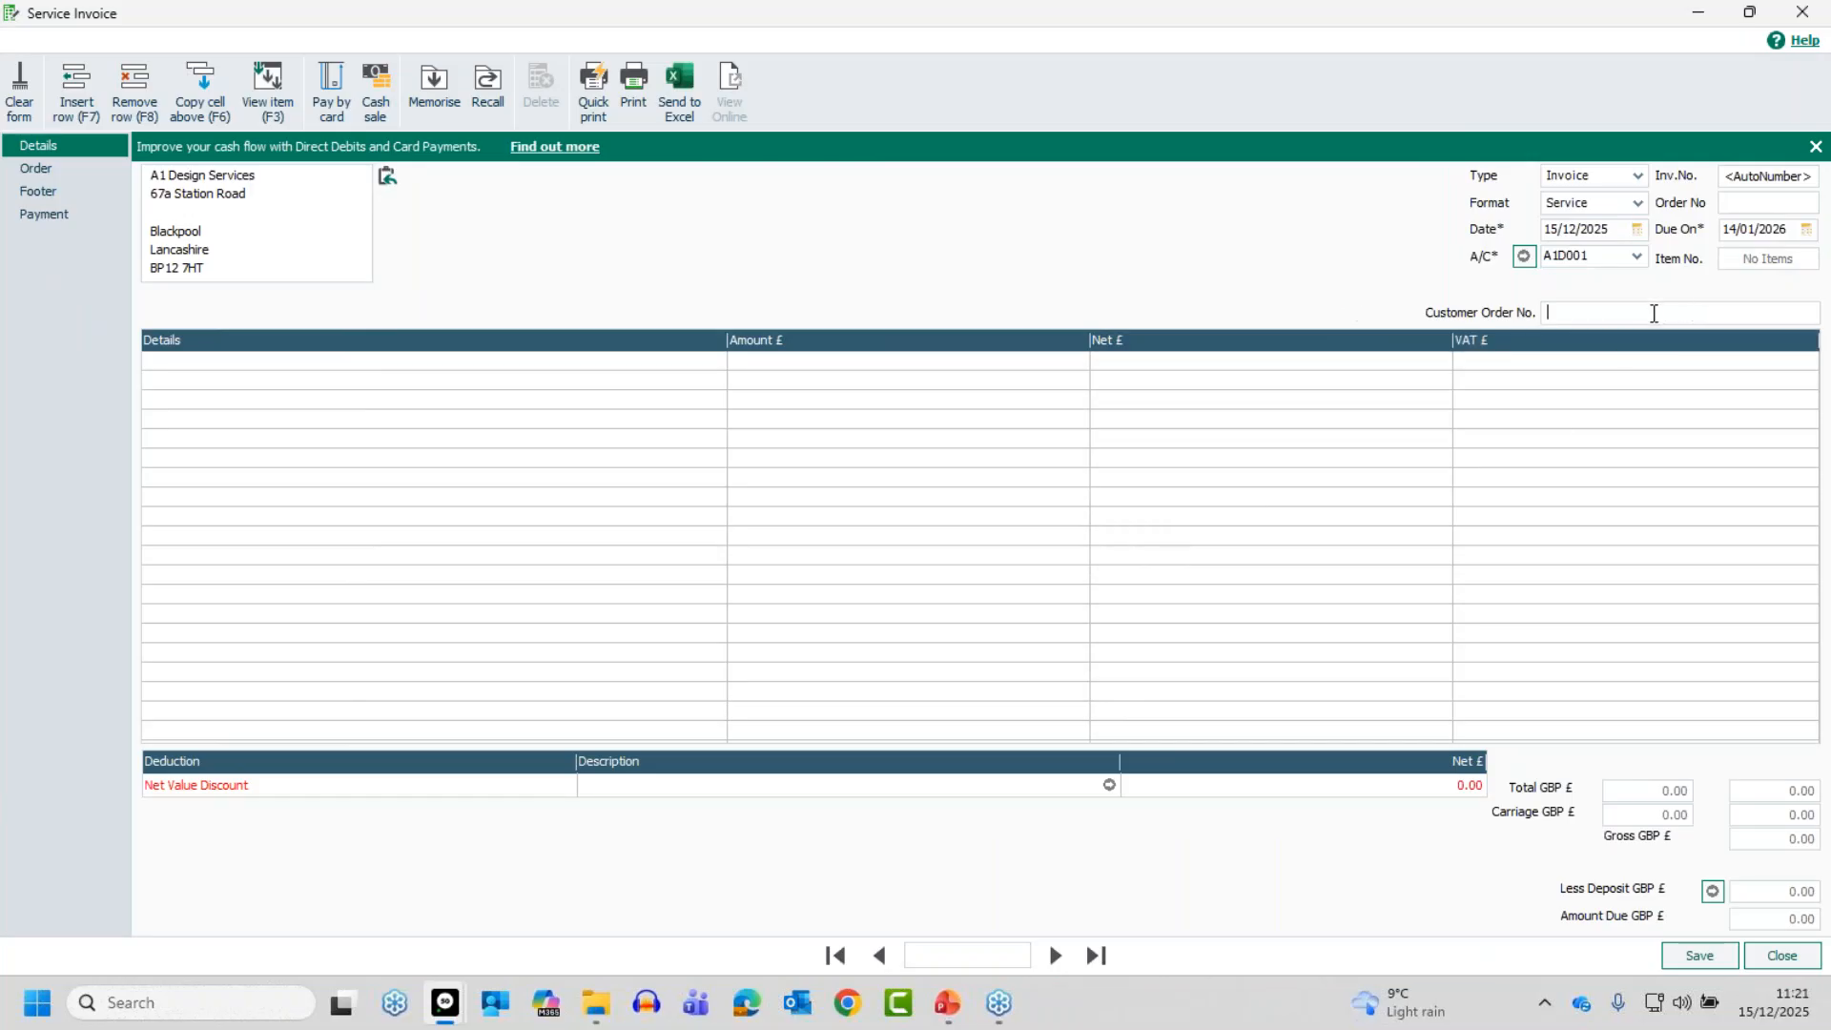
text(12345678901234567890123456789011)
key(BackSpace)
key(BackSpace)
key(BackSpace)
key(BackSpace)
key(BackSpace)
key(BackSpace)
key(BackSpace)
key(BackSpace)
key(BackSpace)
key(BackSpace)
key(BackSpace)
key(BackSpace)
key(BackSpace)
key(BackSpace)
key(BackSpace)
key(BackSpace)
key(BackSpace)
key(BackSpace)
key(BackSpace)
key(BackSpace)
Enter "Annual service charge" as the details of the first invoice line.
click(284, 191)
key(Down)
key(Down)
key(Down)
key(Down)
key(Down)
text(Annual service charg)
key(Tab)
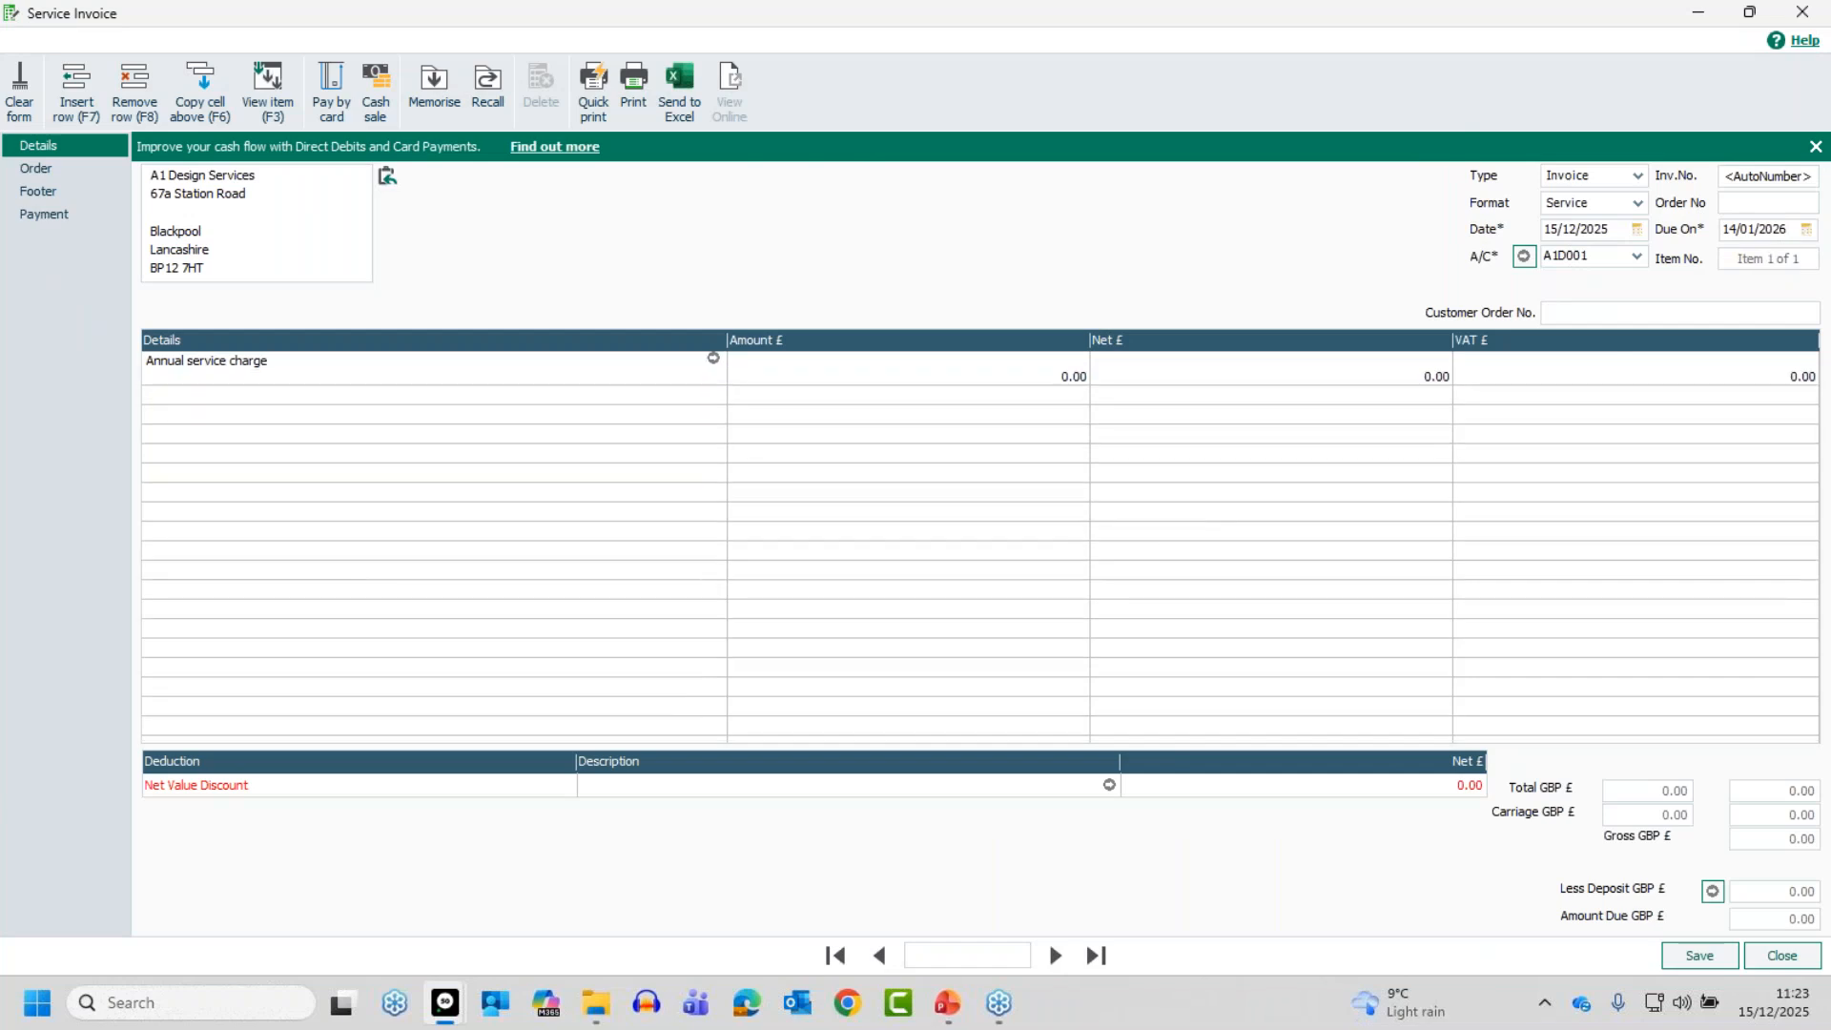
Add "- Services 2025-2026" as a second line of the service details and set the amount to 100.
text(-)
text(SErvices)
key(BackSpace)
key(BackSpace)
key(BackSpace)
key(BackSpace)
key(BackSpace)
key(BackSpace)
key(BackSpace)
text(ervices 2025-2026)
key(Tab)
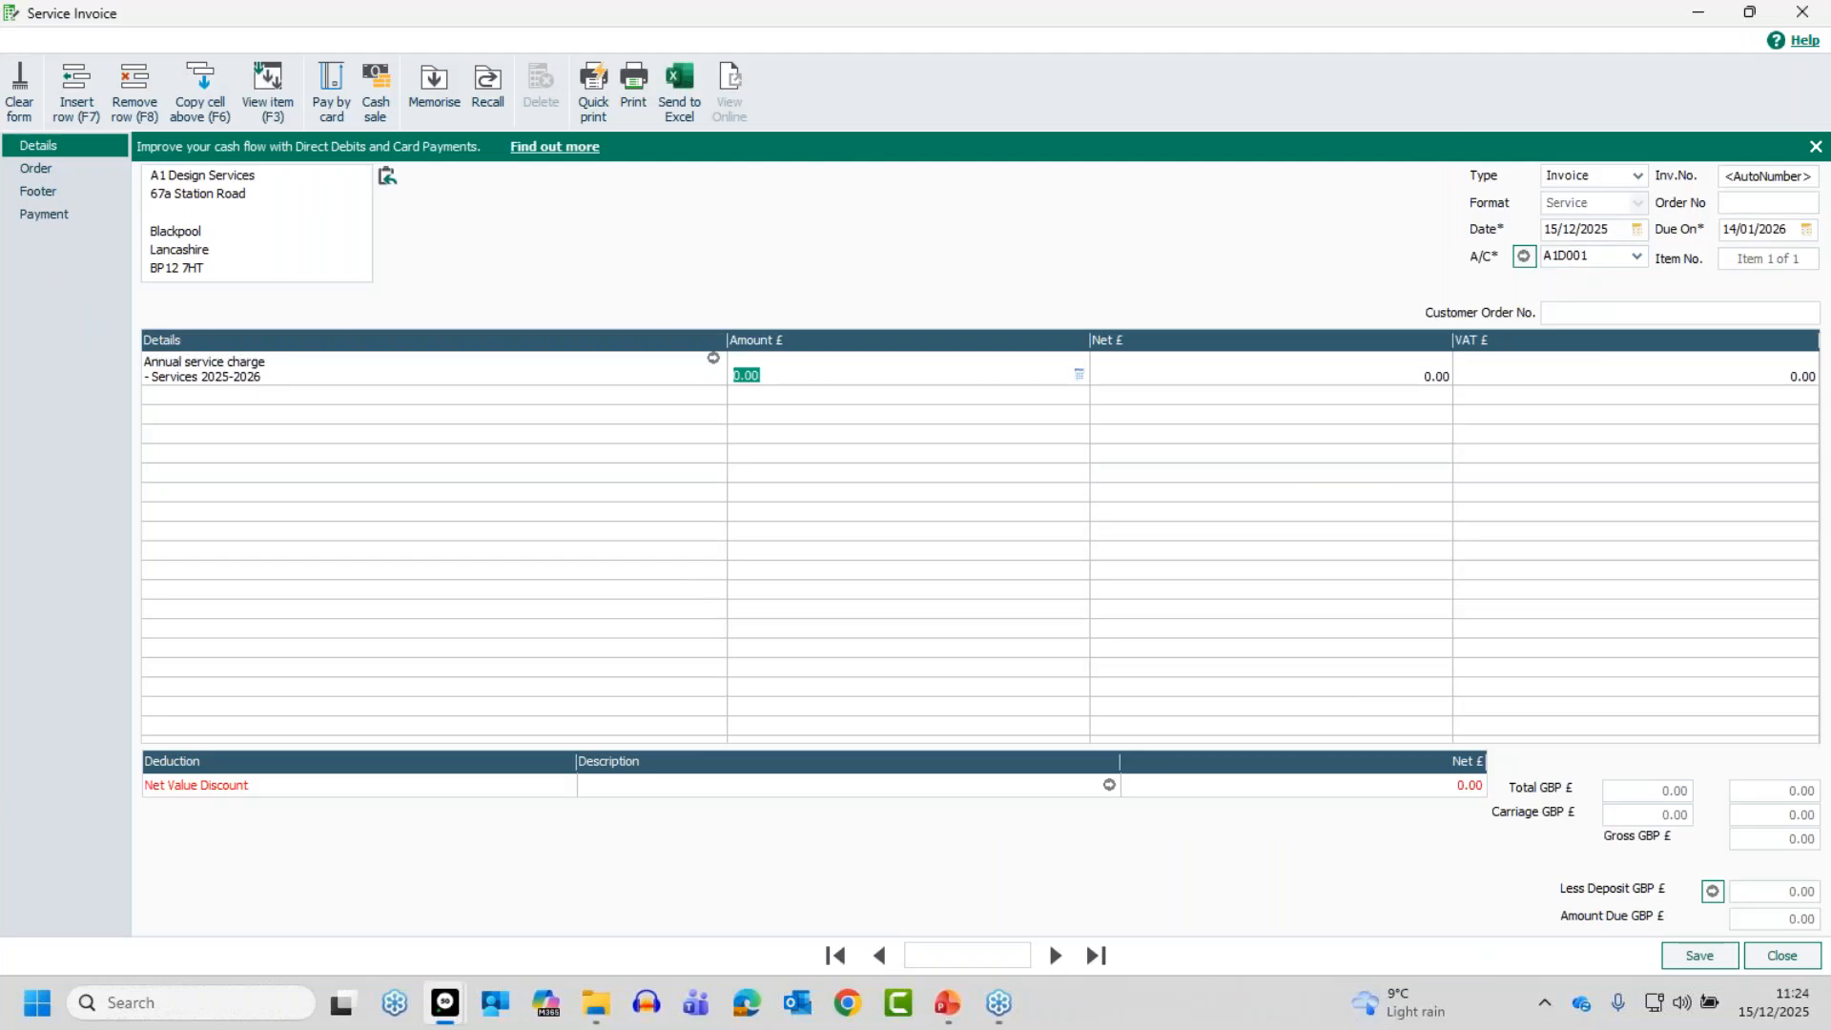
text(100)
key(Tab)
Open the annual service charge line for editing and apply a 15% discount of 15.00 GBP.
click(714, 374)
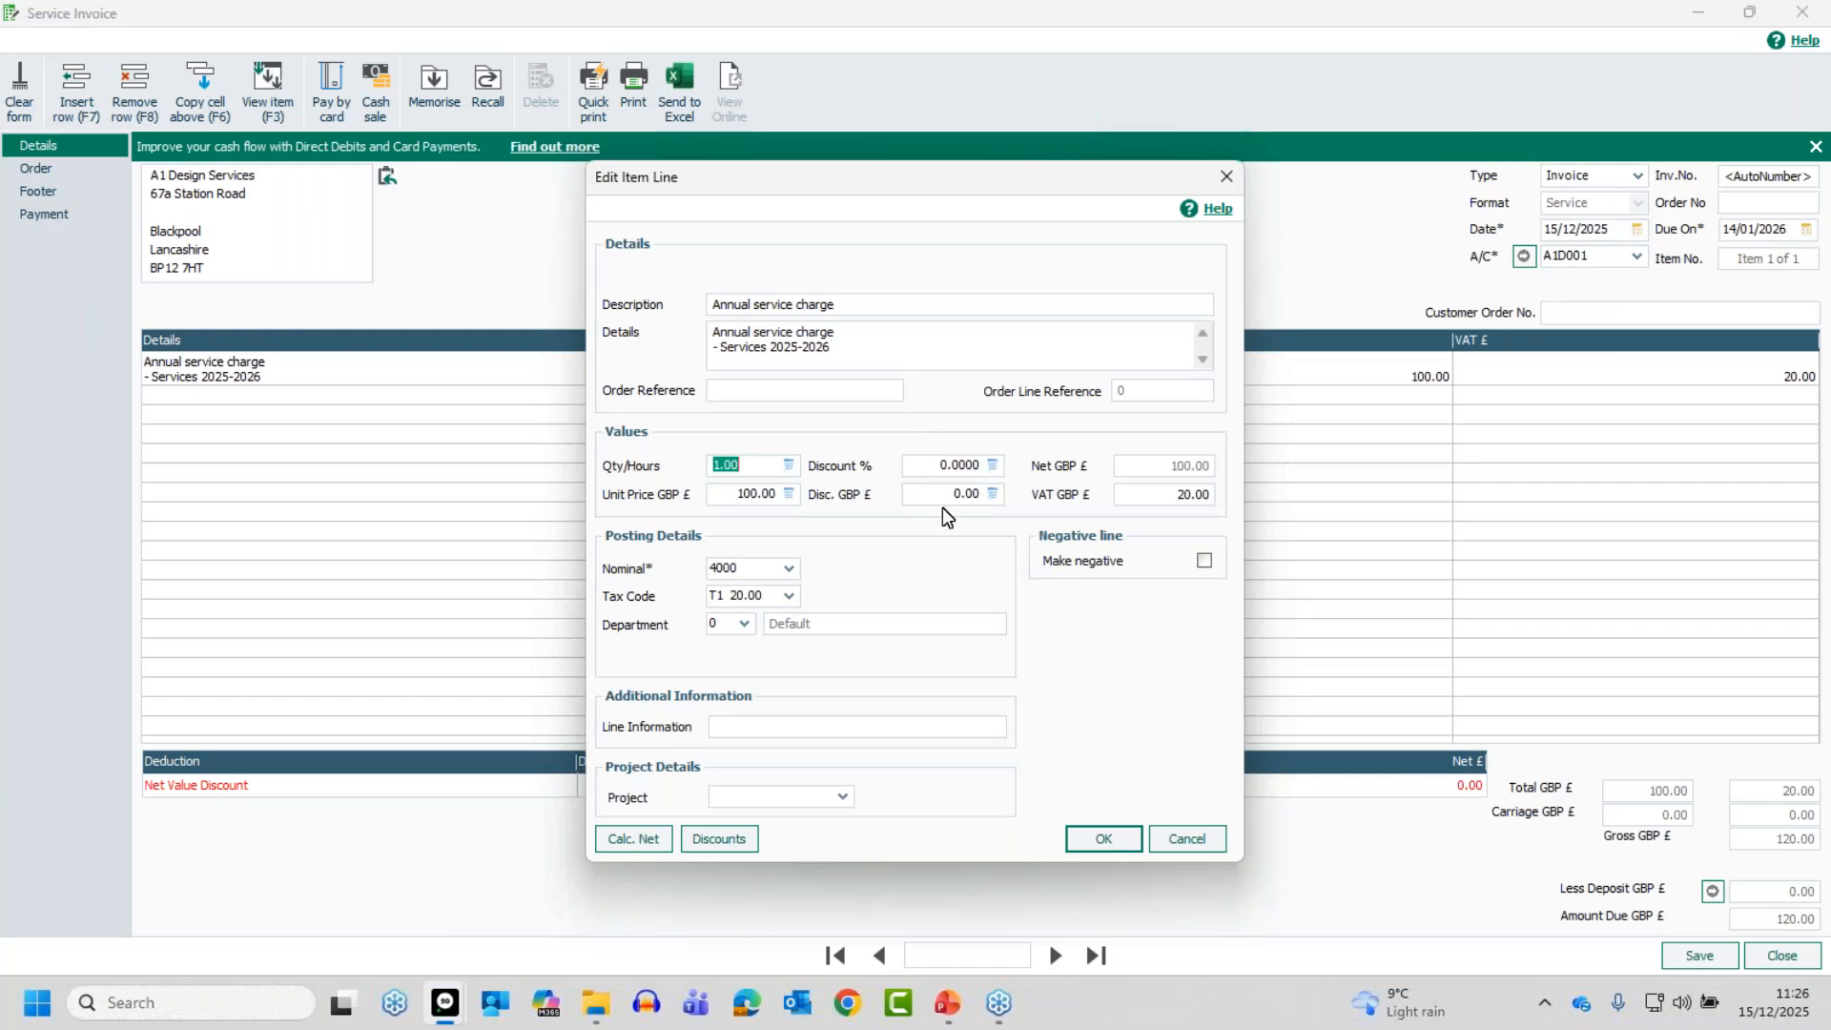
click(935, 463)
text(15)
key(Tab)
text(15)
key(Tab)
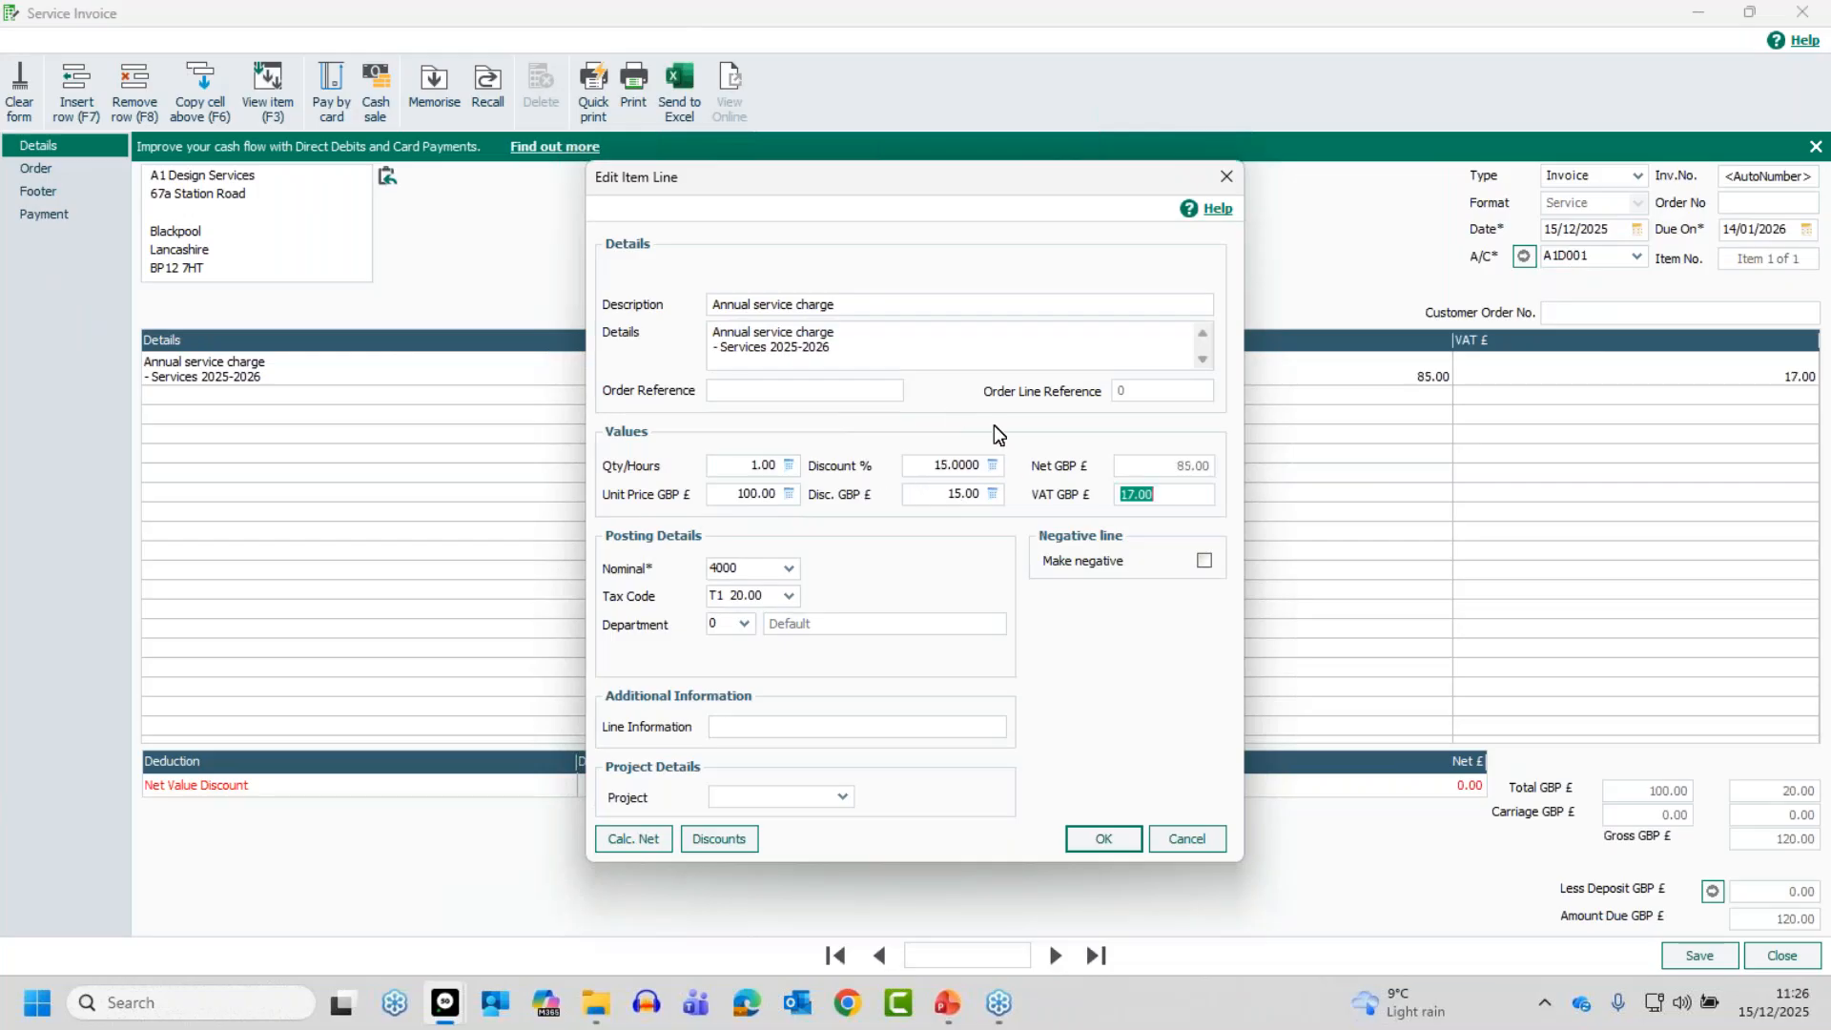
Set the line's discount to 10% and try a VAT amount of 18.01, returning it to 18.00.
click(931, 464)
click(928, 464)
text(10)
key(Delete)
key(Delete)
key(Tab)
key(Tab)
text(18.01)
key(Tab)
key(shift+Tab)
text(18.00)
key(Tab)
click(961, 731)
Reset the line's discount percentage to 0.
click(910, 466)
text(0)
key(Delete)
key(Delete)
key(Delete)
key(Delete)
key(Tab)
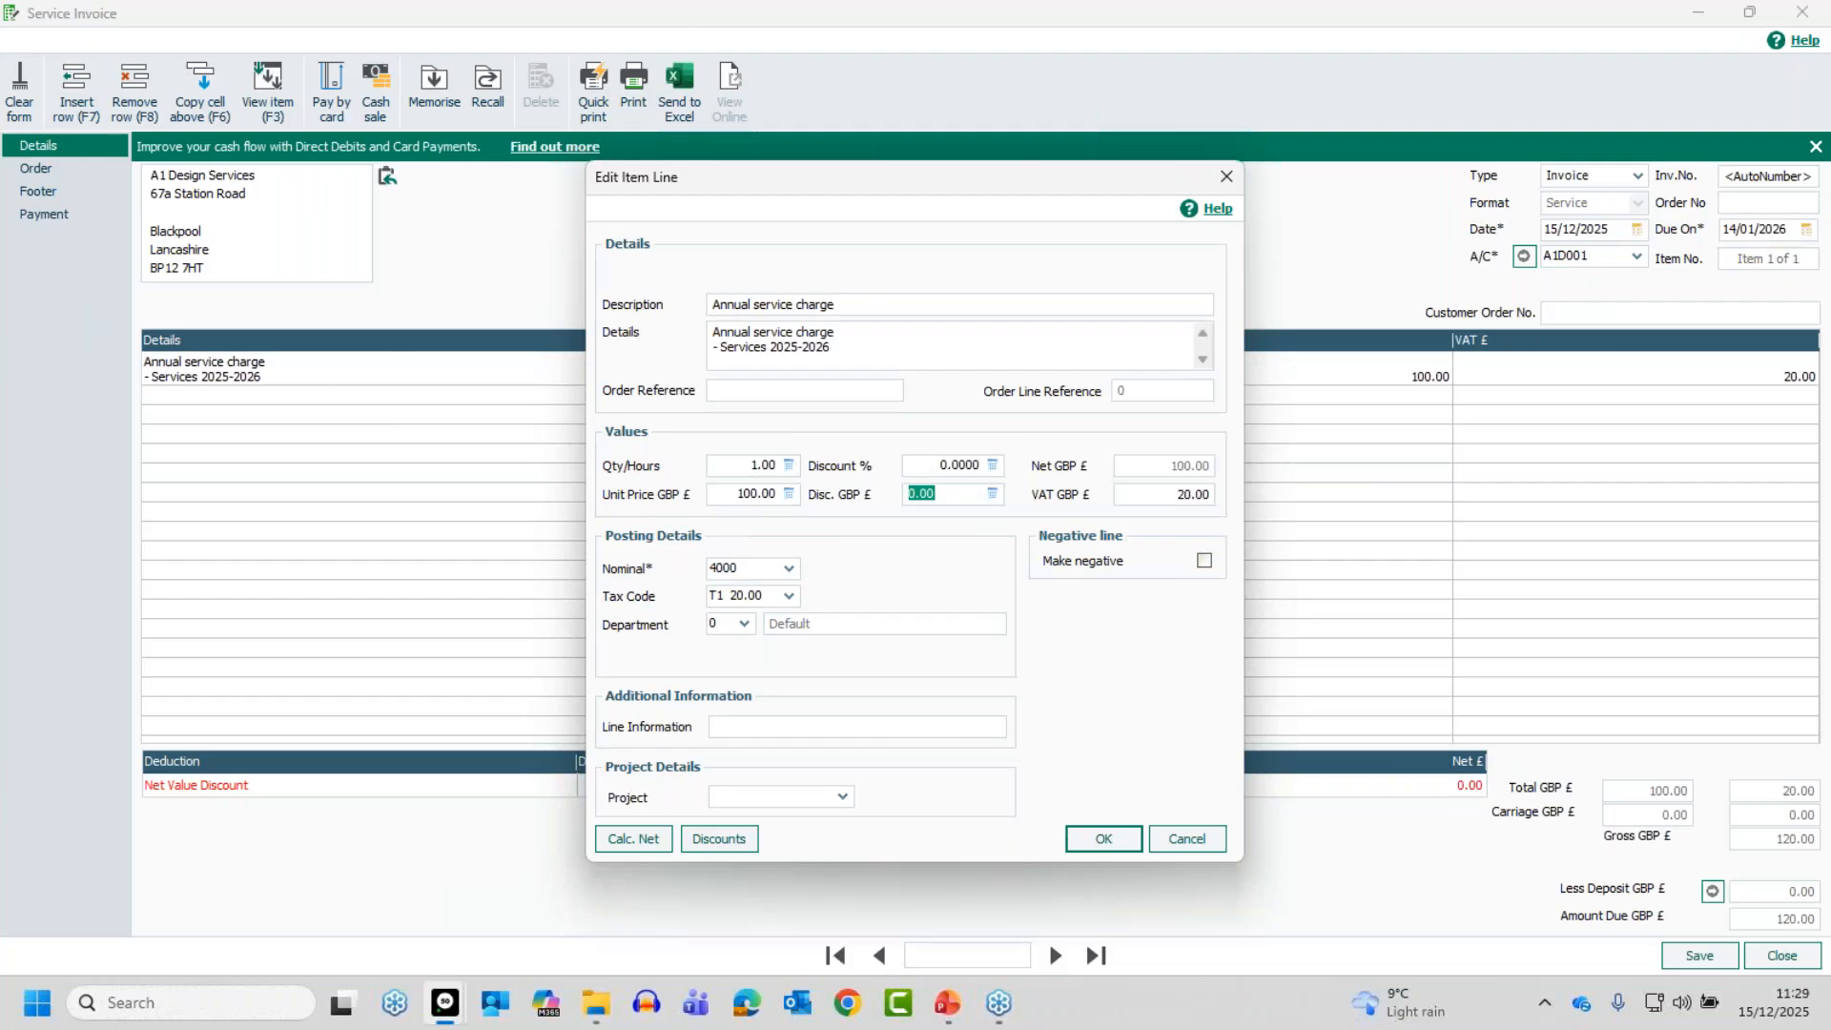
Enter 79.53 as the line's unit price and calculate its net value from that gross figure.
key(Tab)
double_click(750, 499)
text(79.53)
click(638, 839)
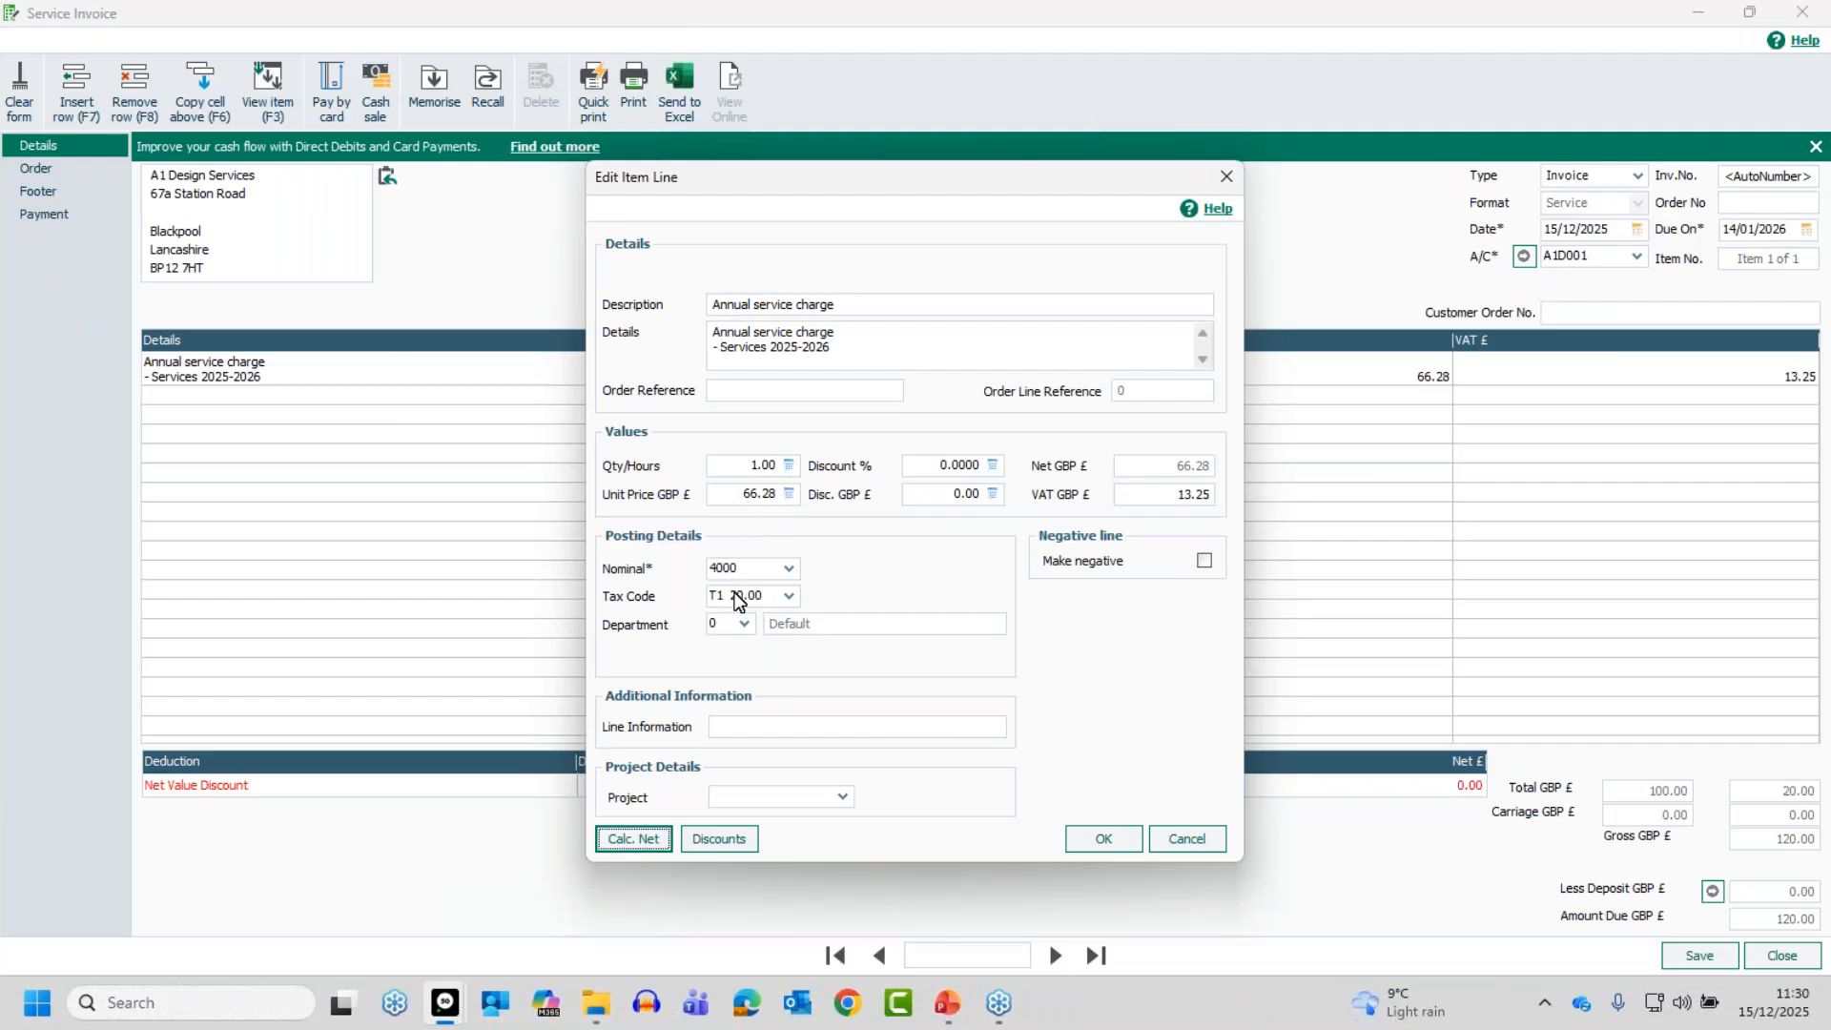
Set the line's unit price back to 100 and accept the item line.
click(741, 492)
key(BackSpace)
key(BackSpace)
key(BackSpace)
key(BackSpace)
key(BackSpace)
text(100)
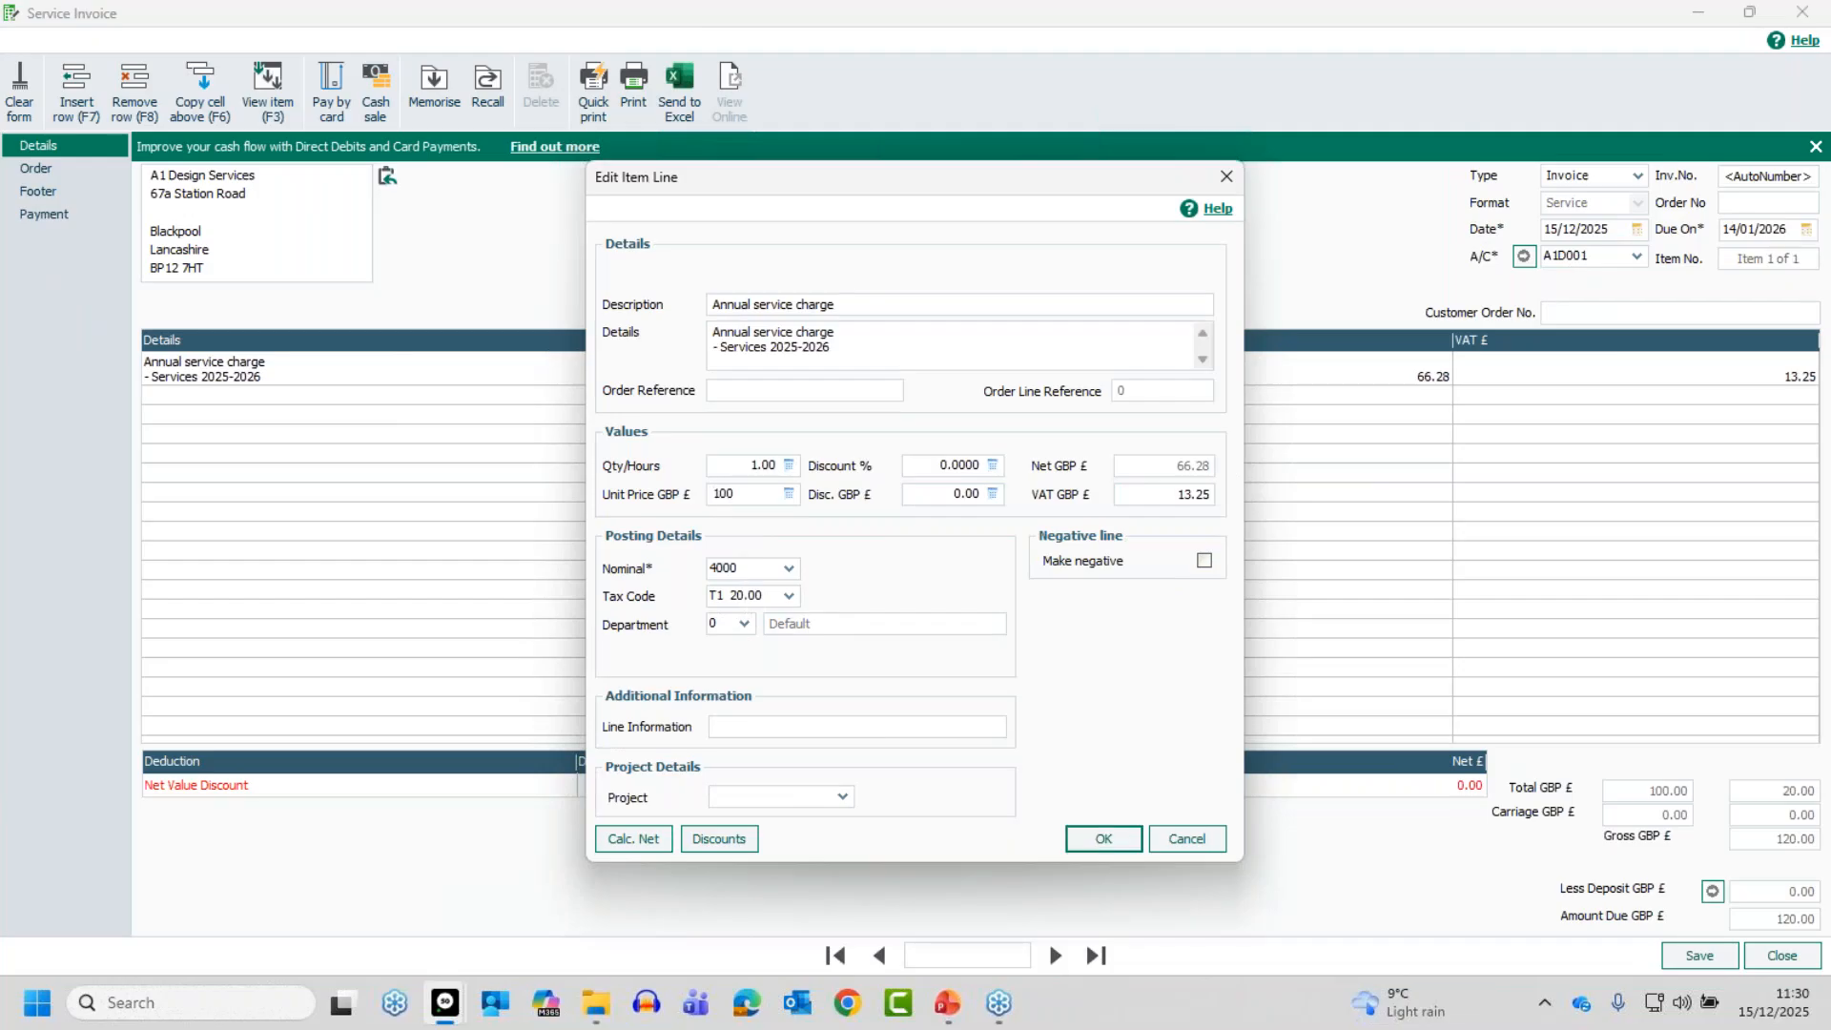
key(Tab)
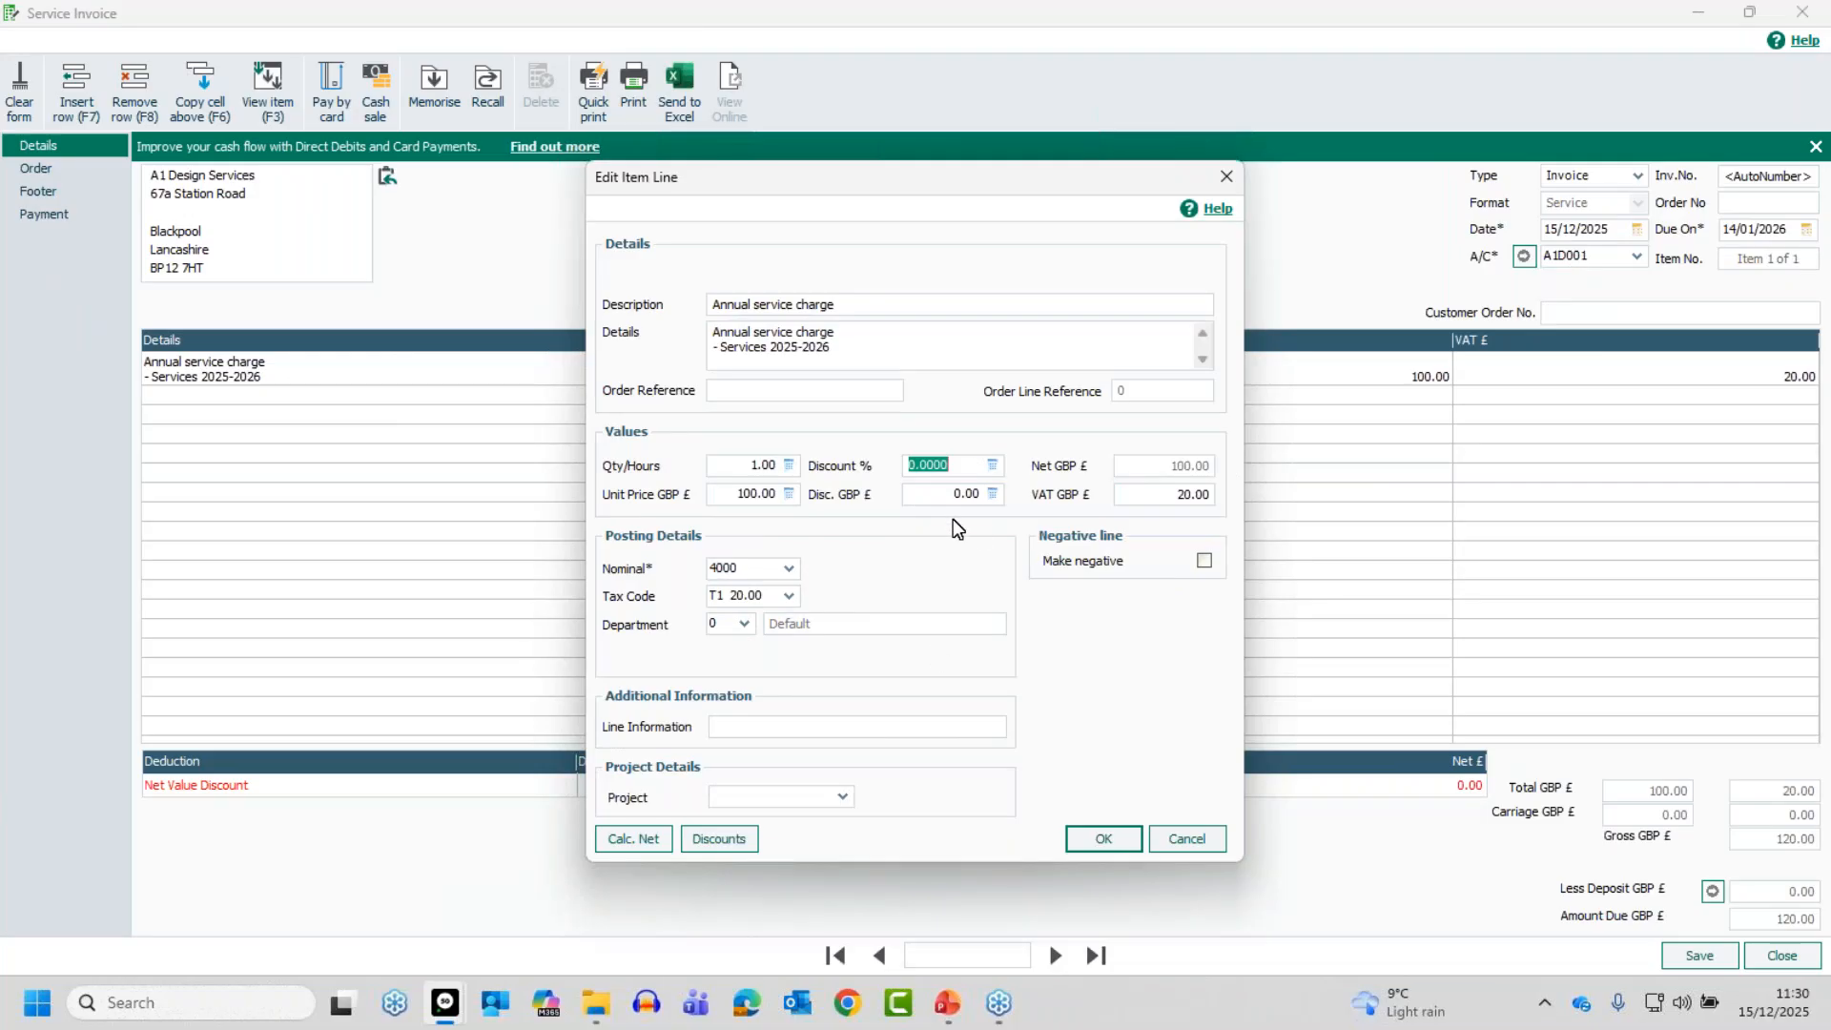
click(719, 838)
click(1103, 839)
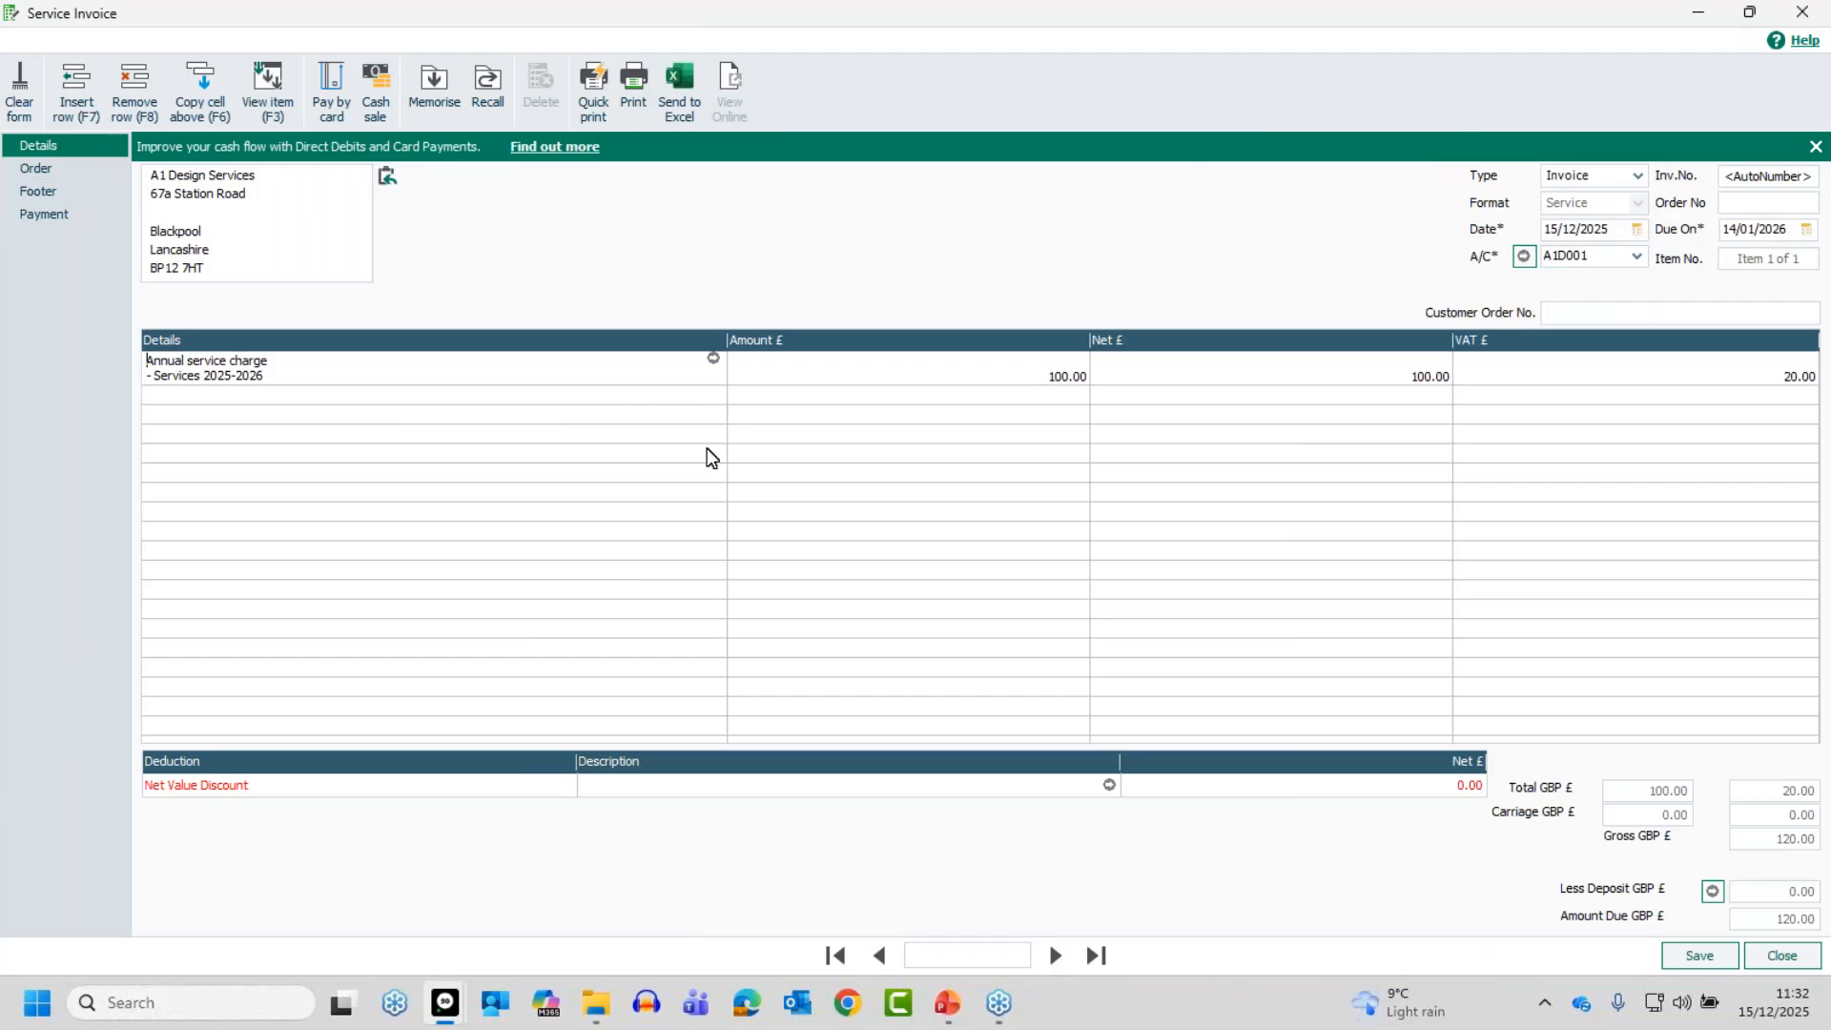
Review the invoice's order details and the footer's carriage section, including the courier list, without choosing a courier.
click(38, 168)
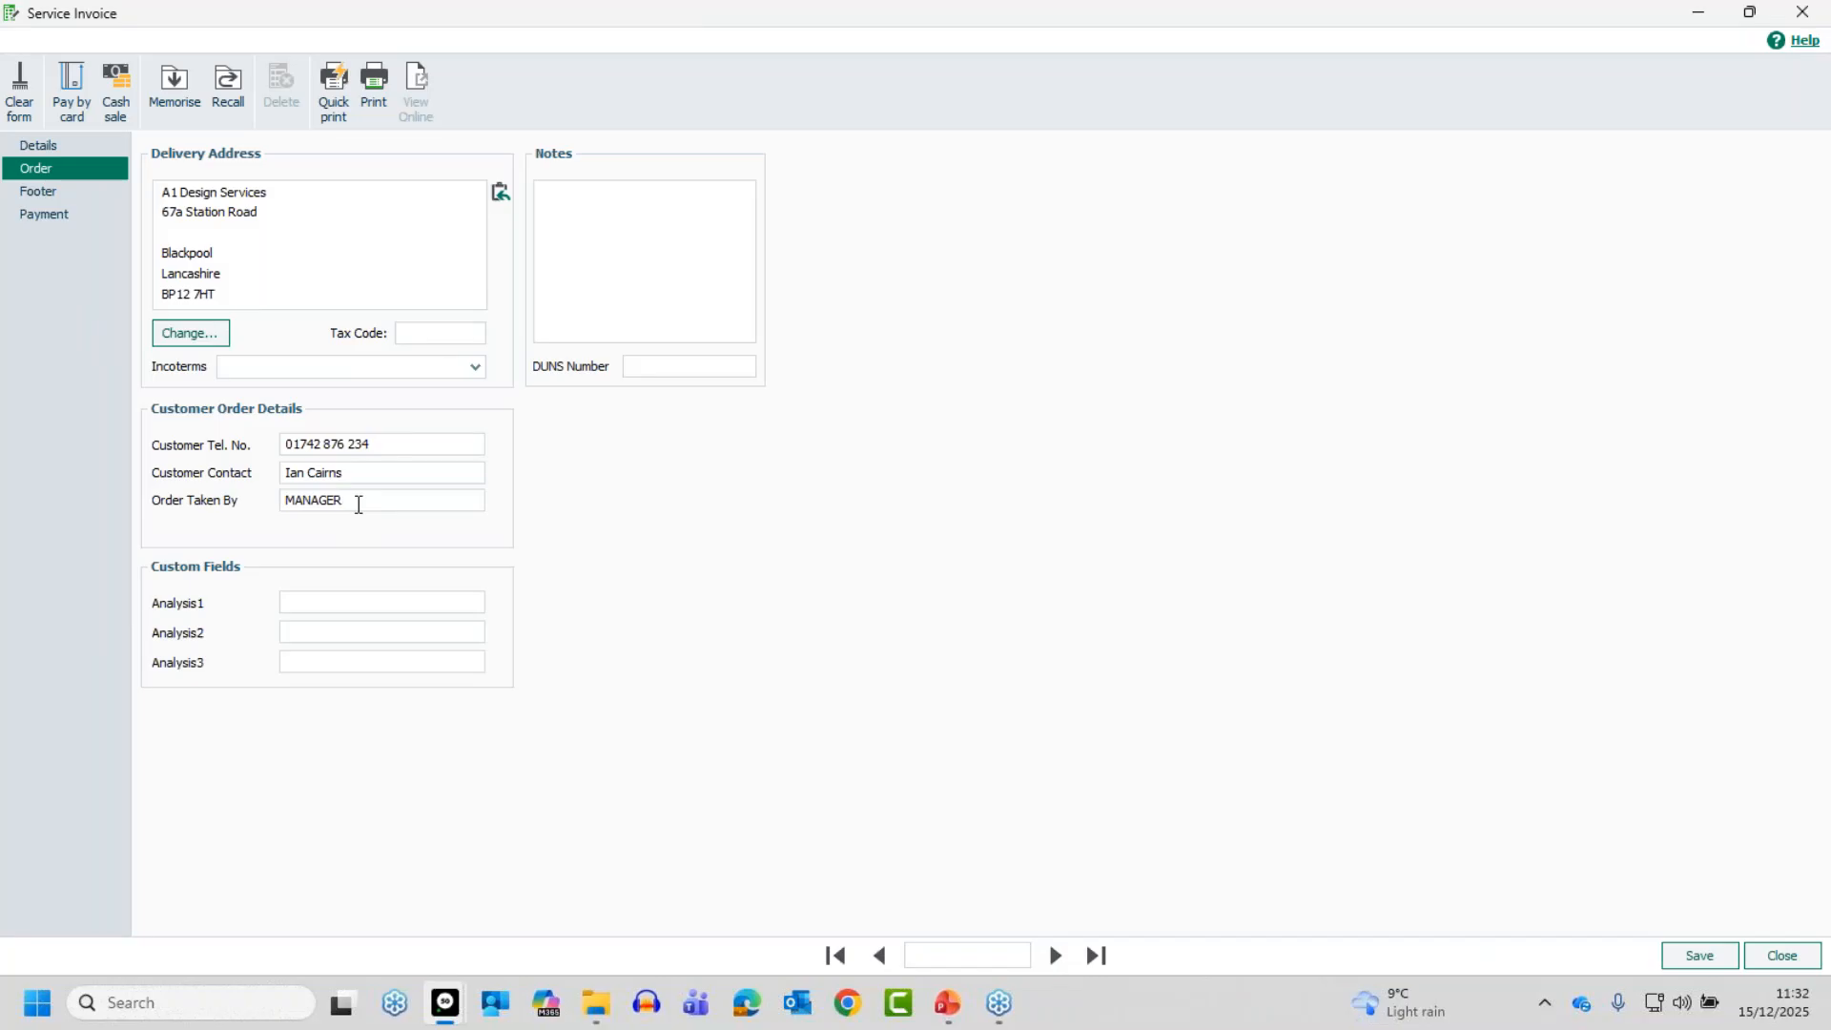
click(369, 607)
click(33, 192)
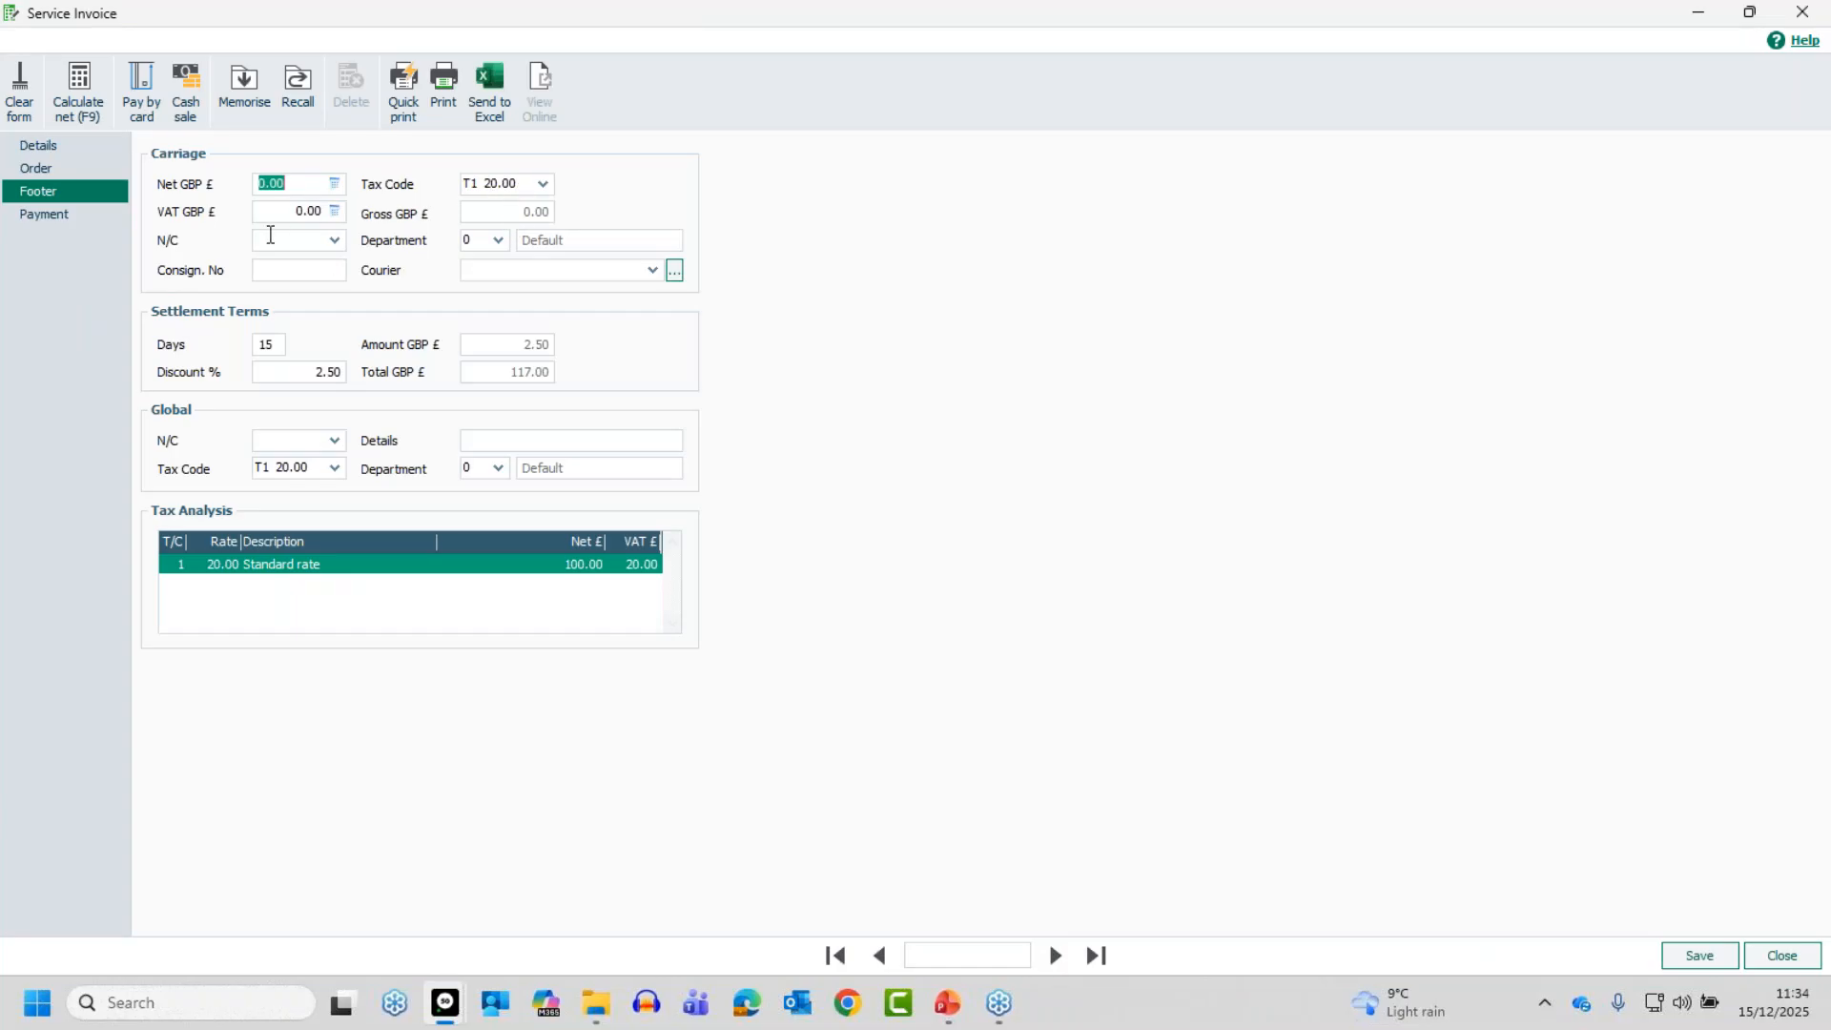
click(654, 271)
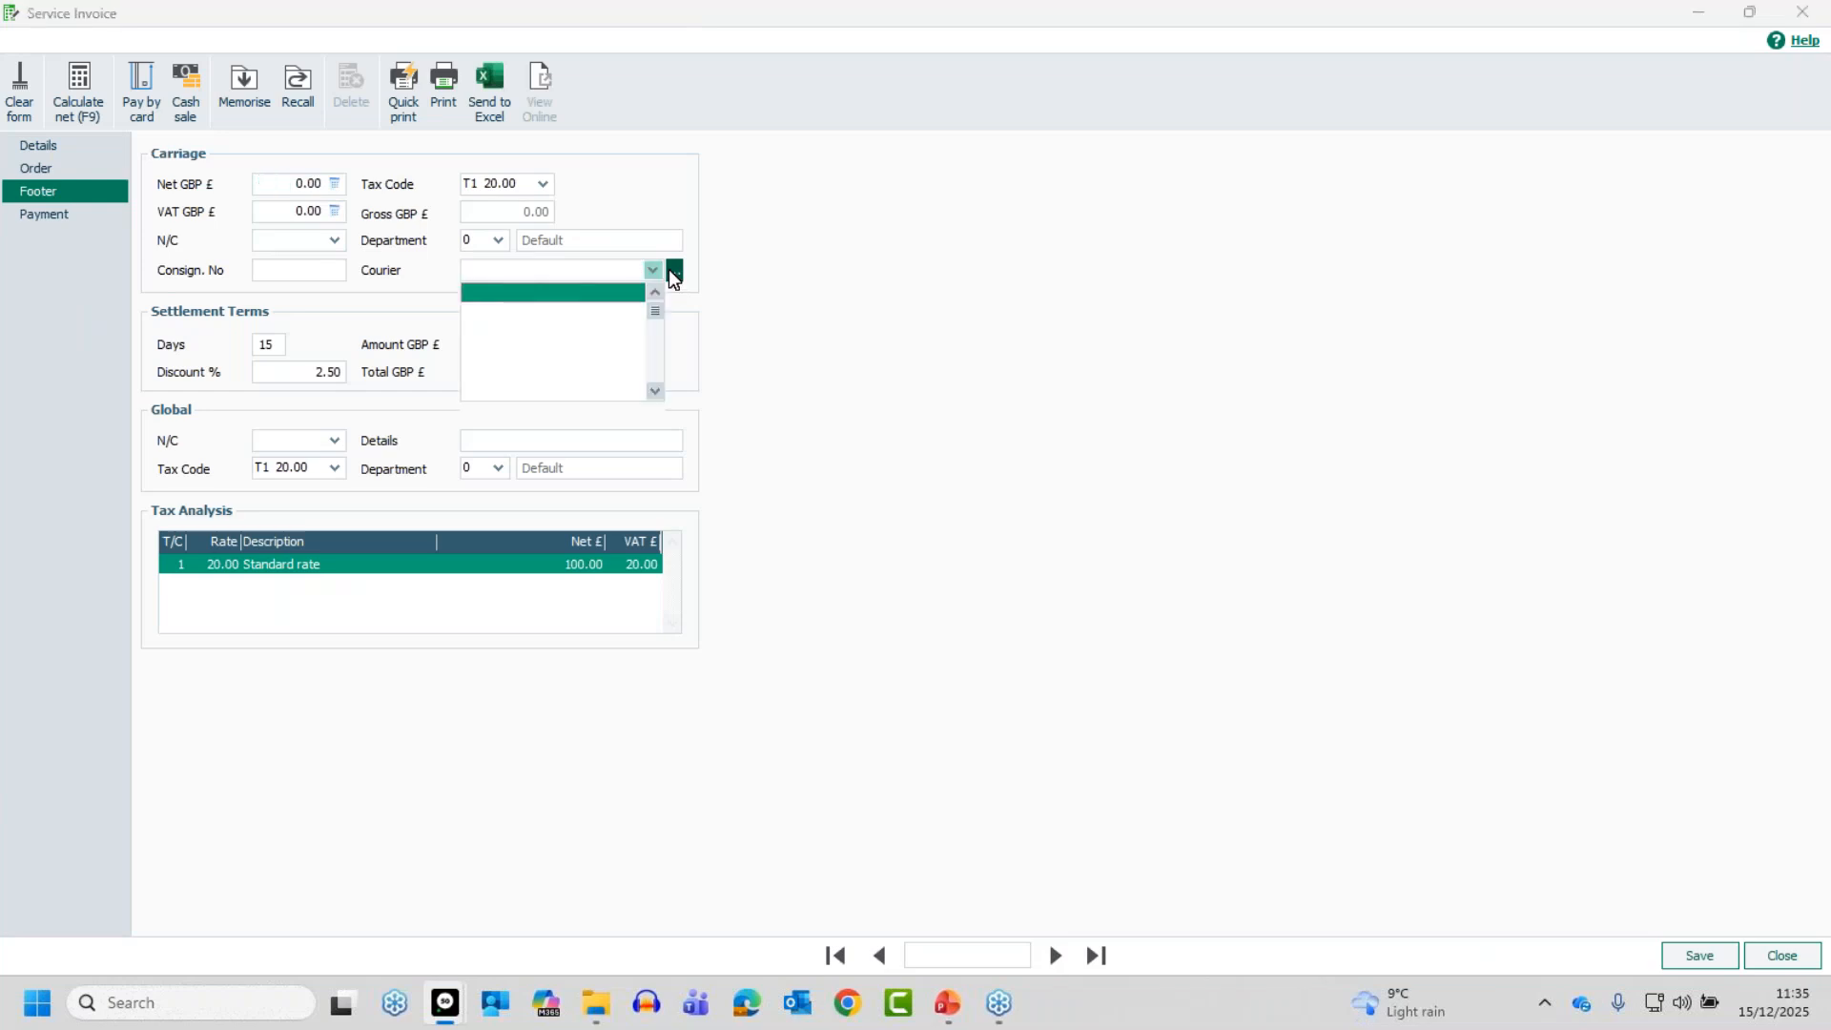
click(719, 270)
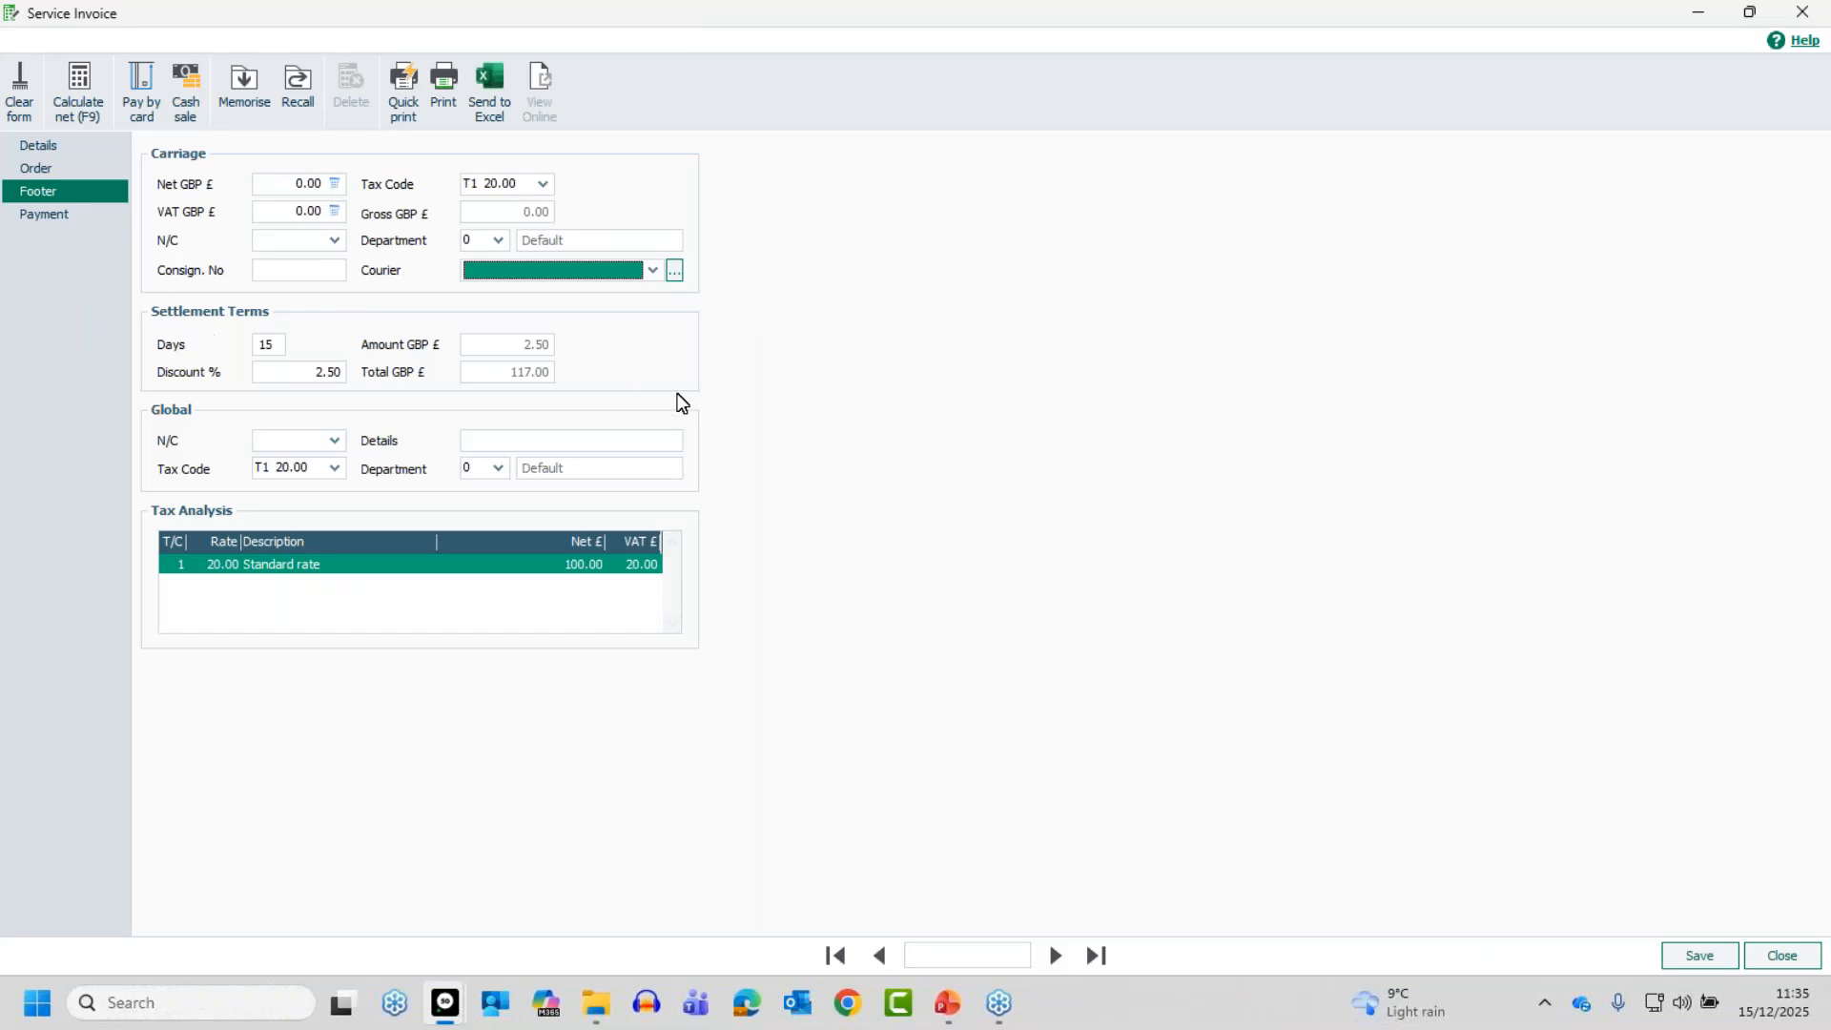
Set the invoice's settlement terms to 0 days and 0% discount.
click(284, 342)
text(0)
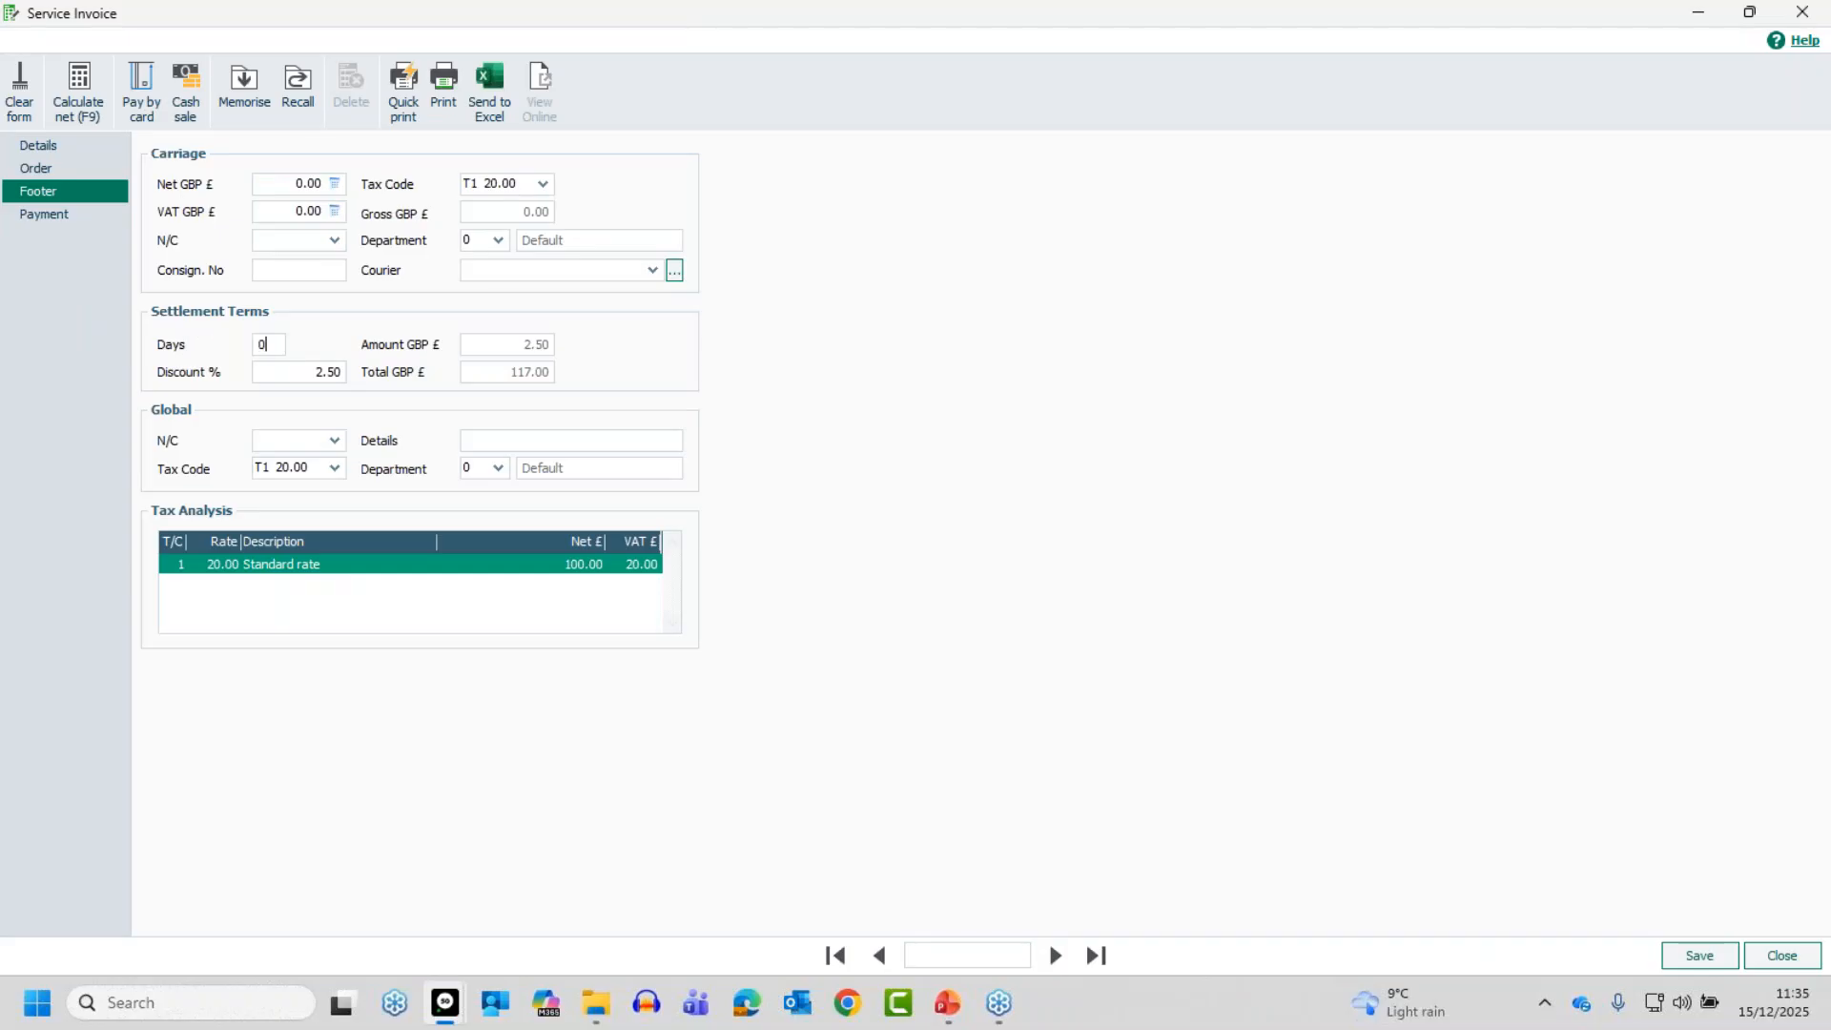
key(Tab)
key(Tab)
key(shift+Tab)
text(0)
key(Tab)
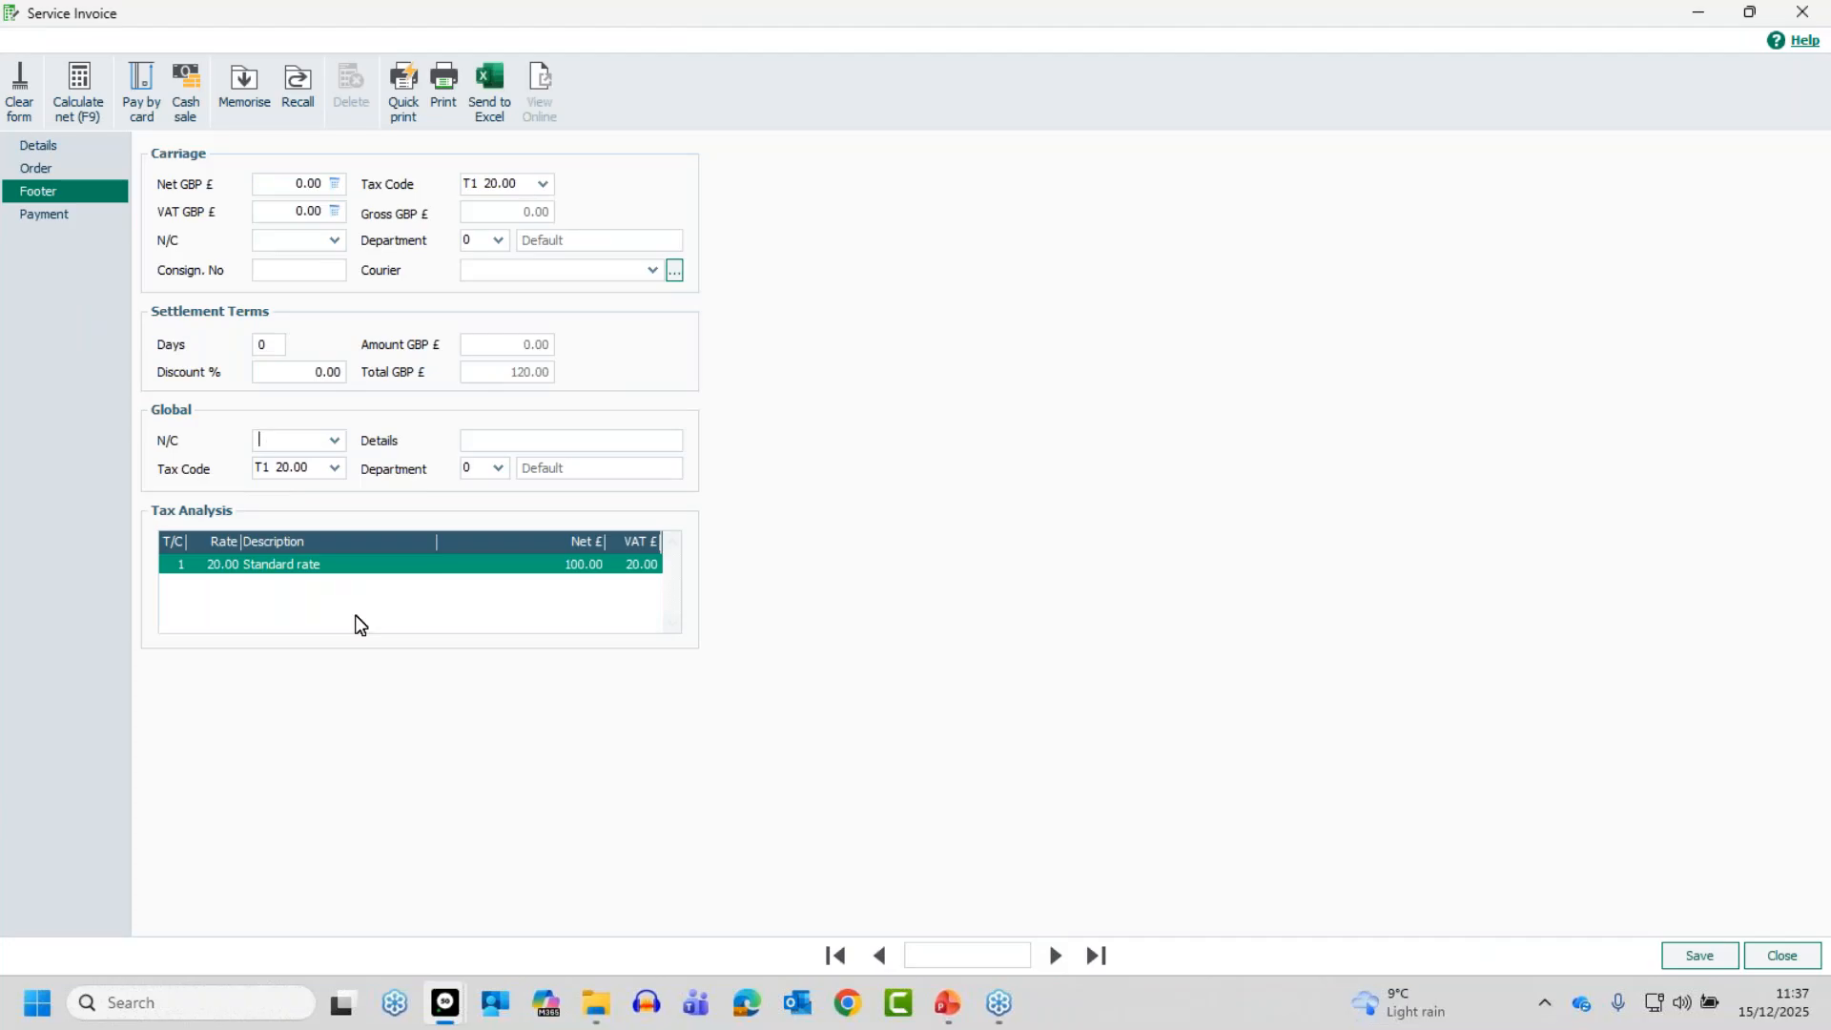
Review the payment details, save the service invoice and close the invoice form.
click(39, 217)
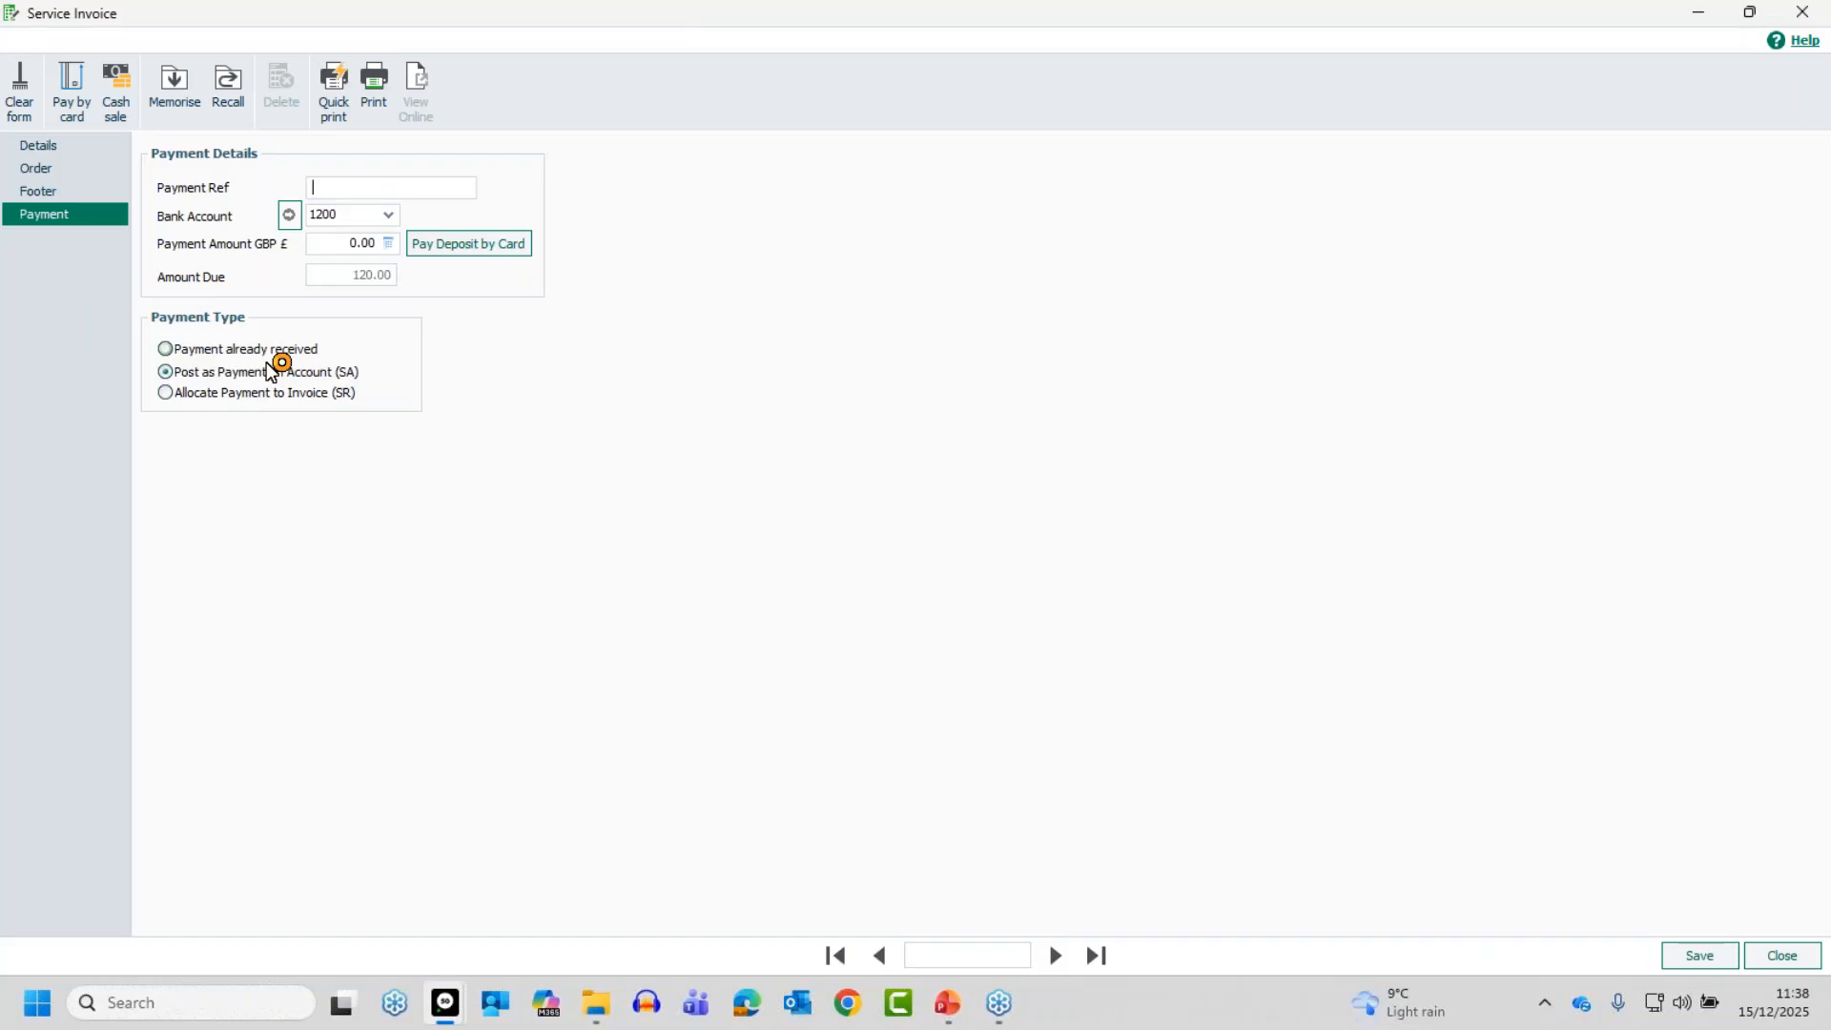
click(362, 257)
click(1714, 953)
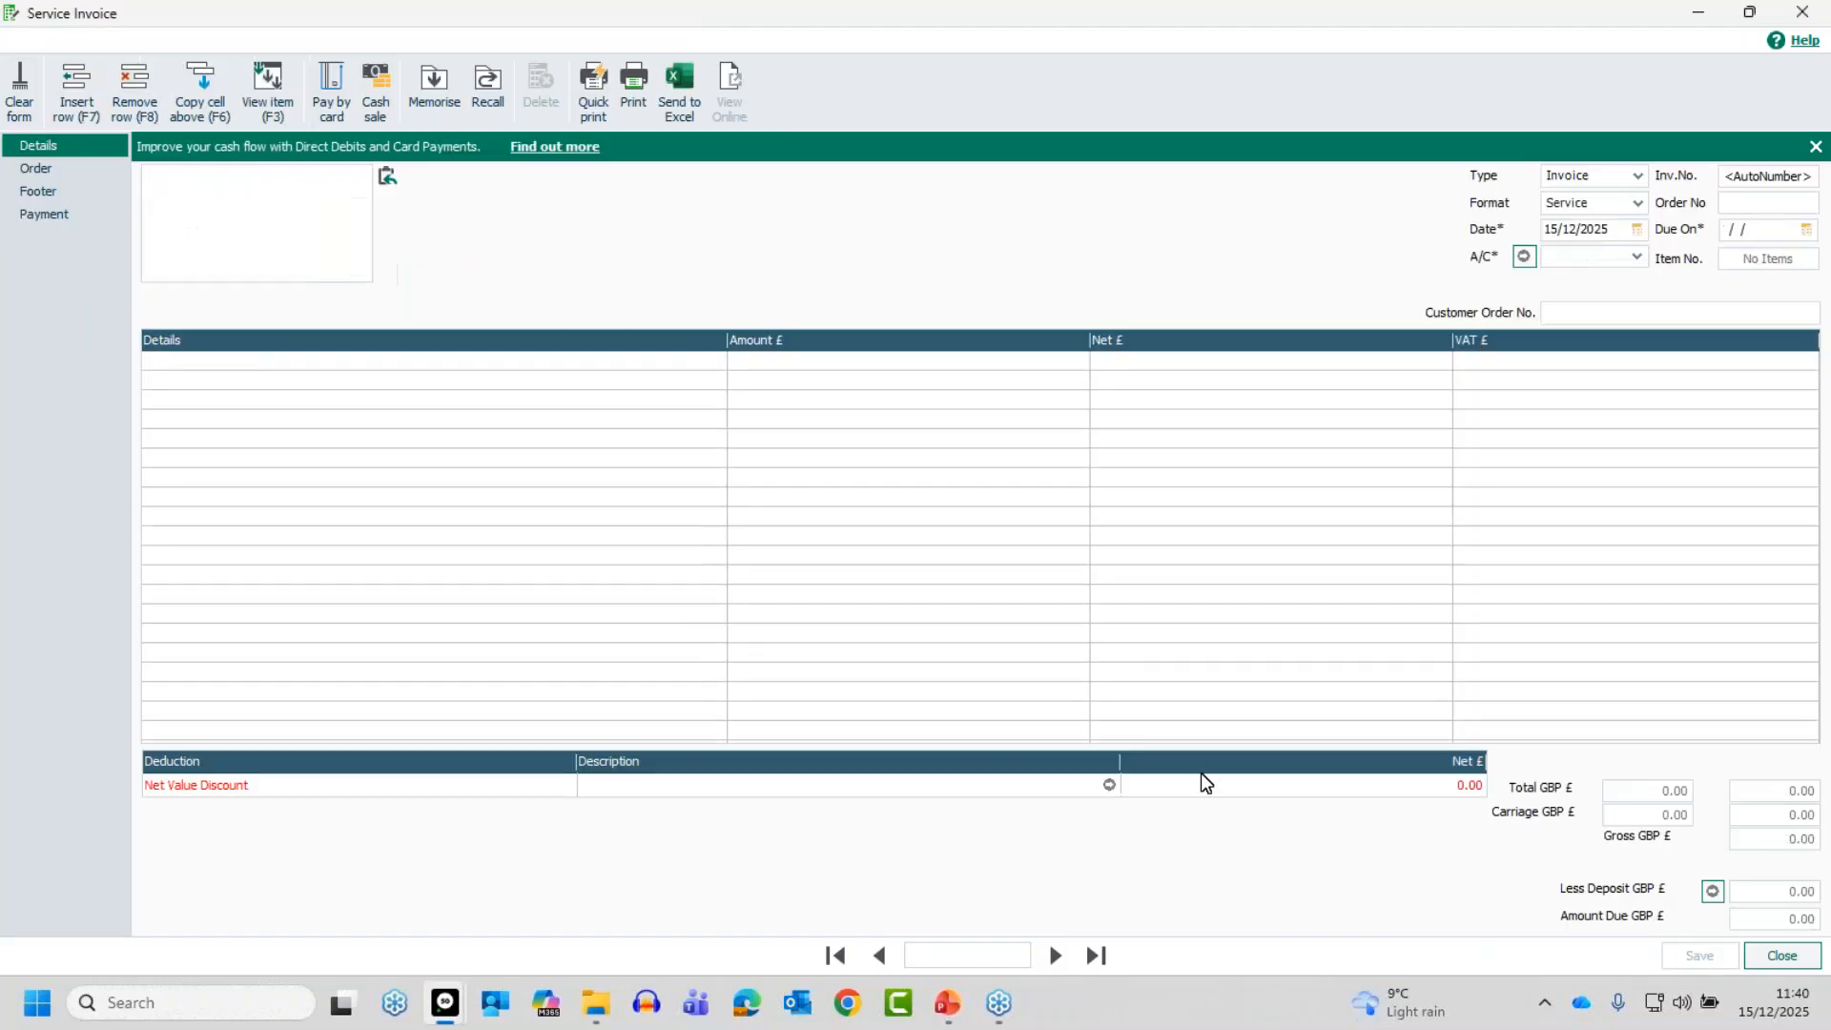
click(1782, 956)
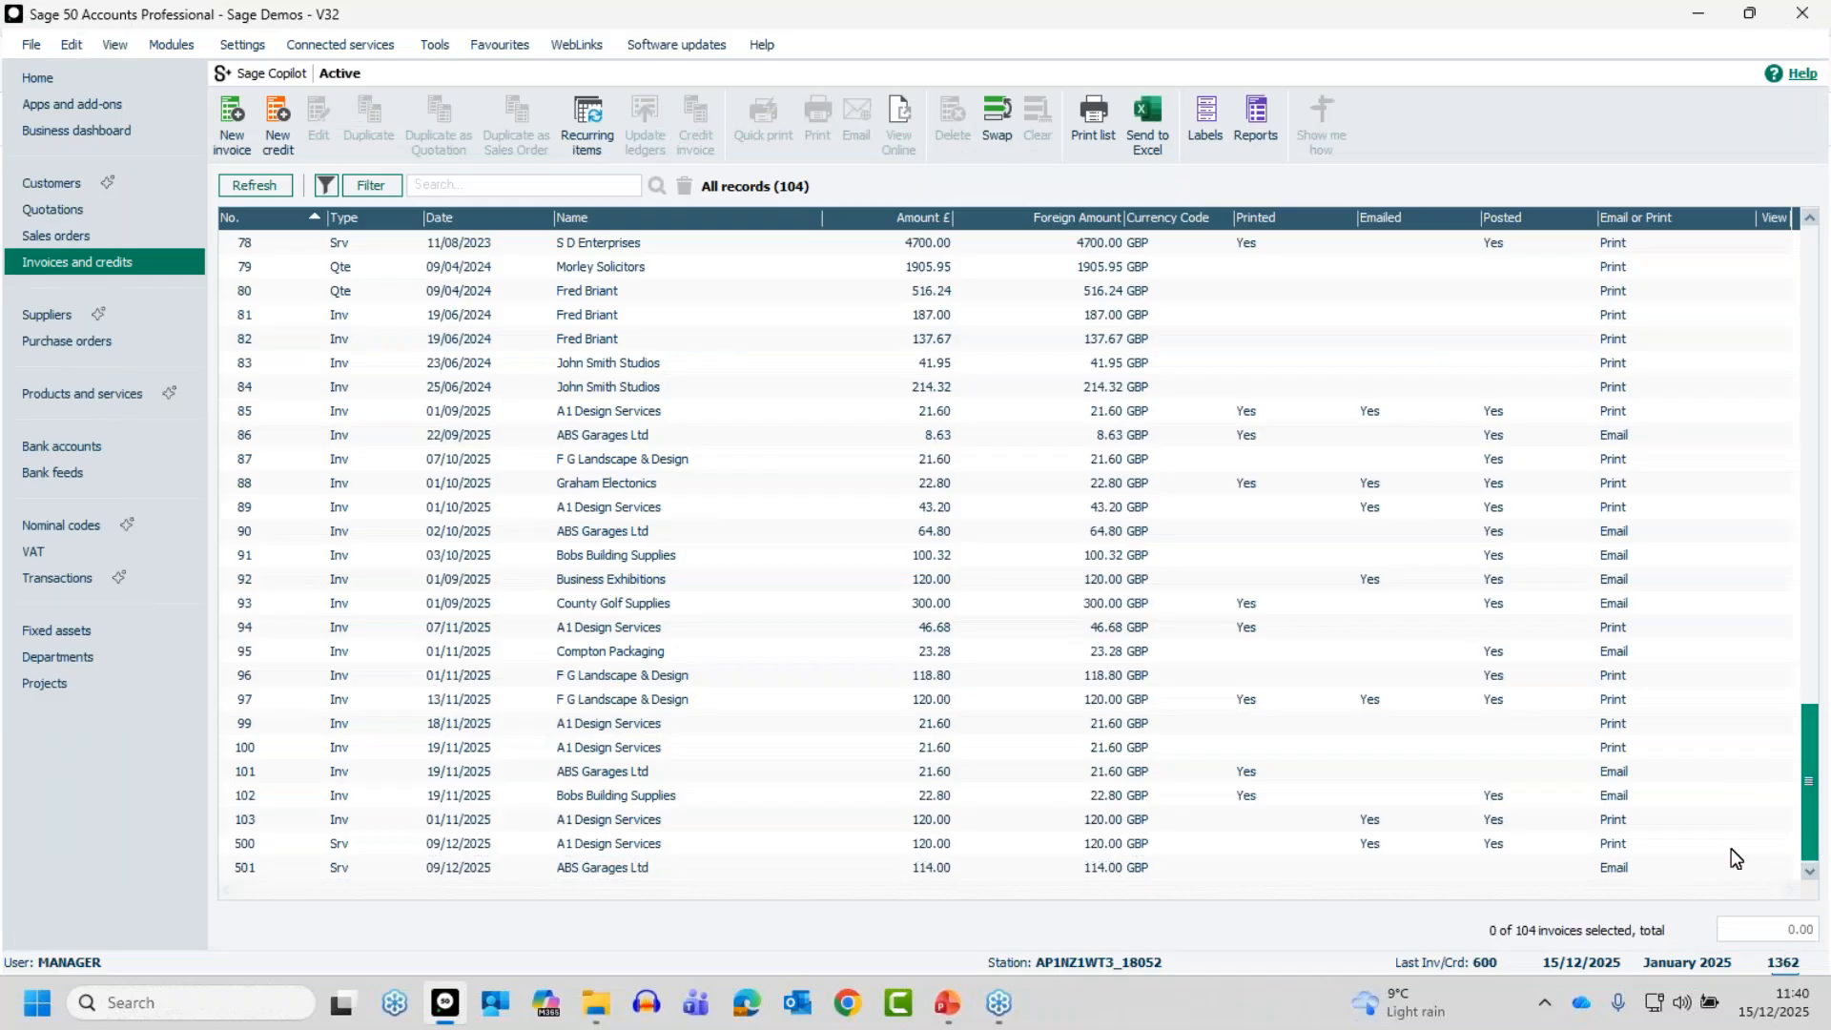
Reopen the A1 Design Services invoice dated 15/12/2025 from the list to check it, close it and clear the selection.
click(267, 871)
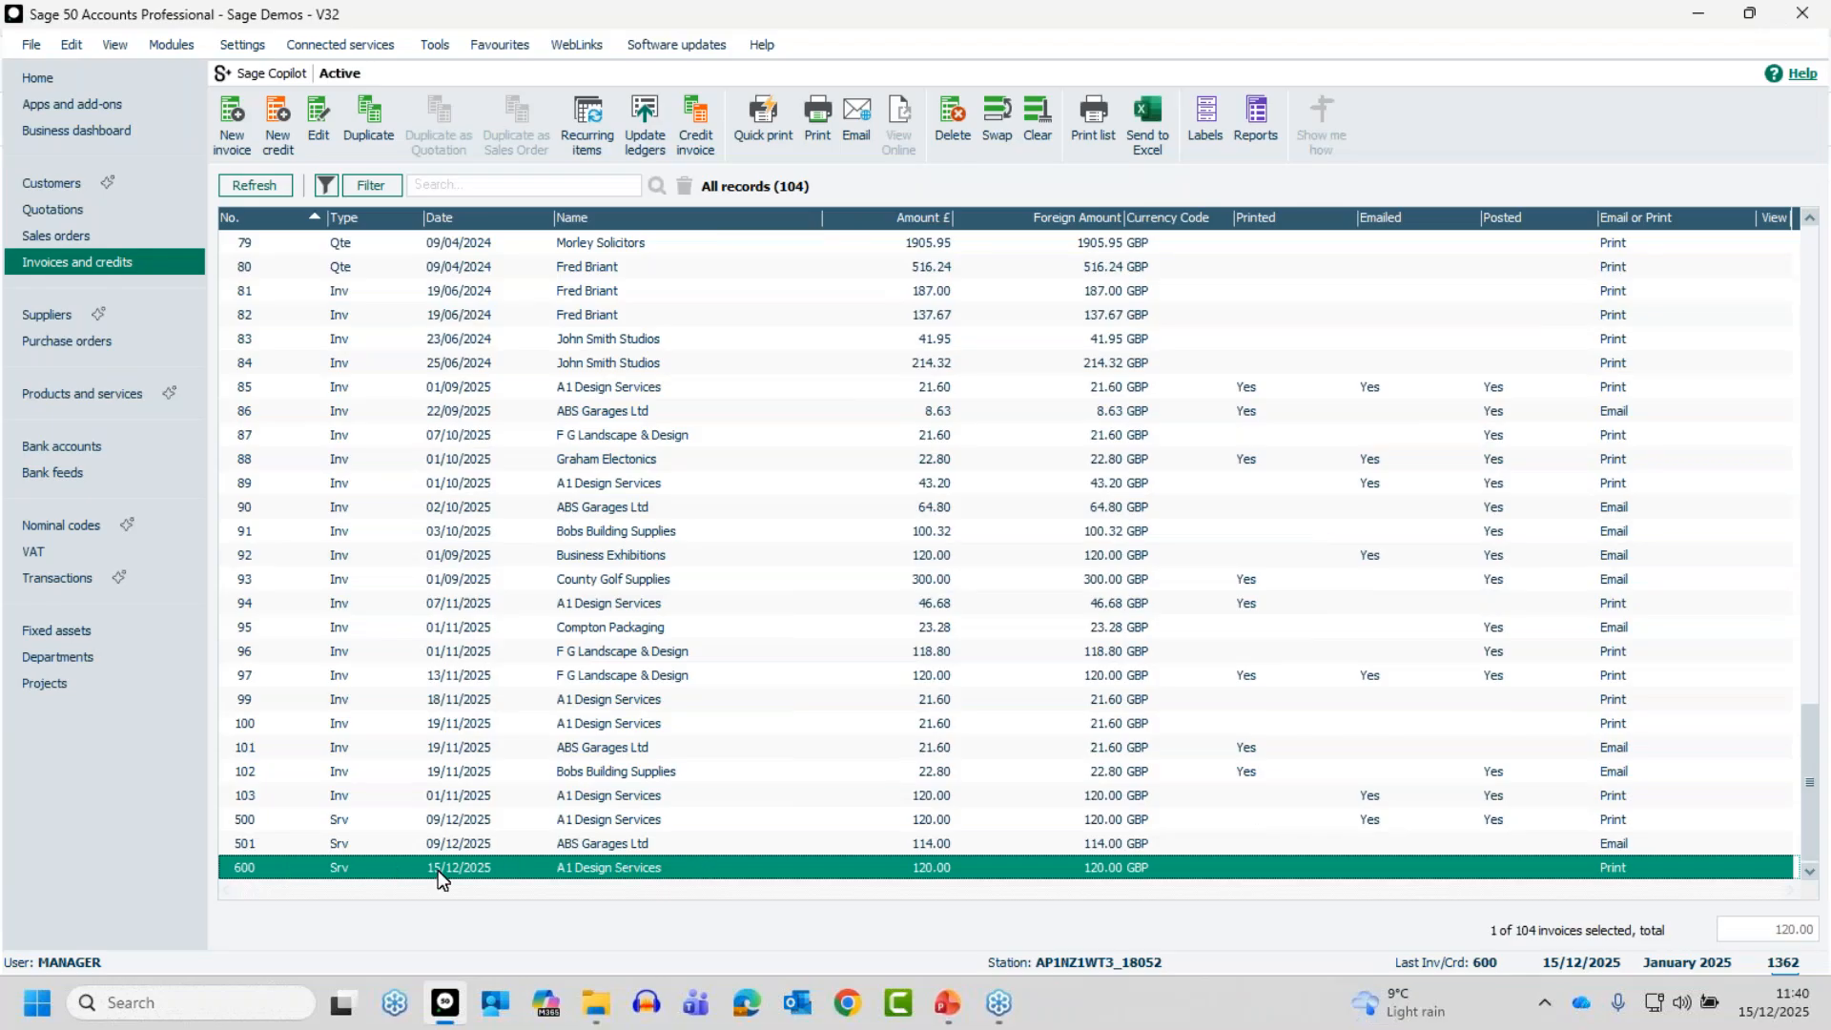
click(973, 870)
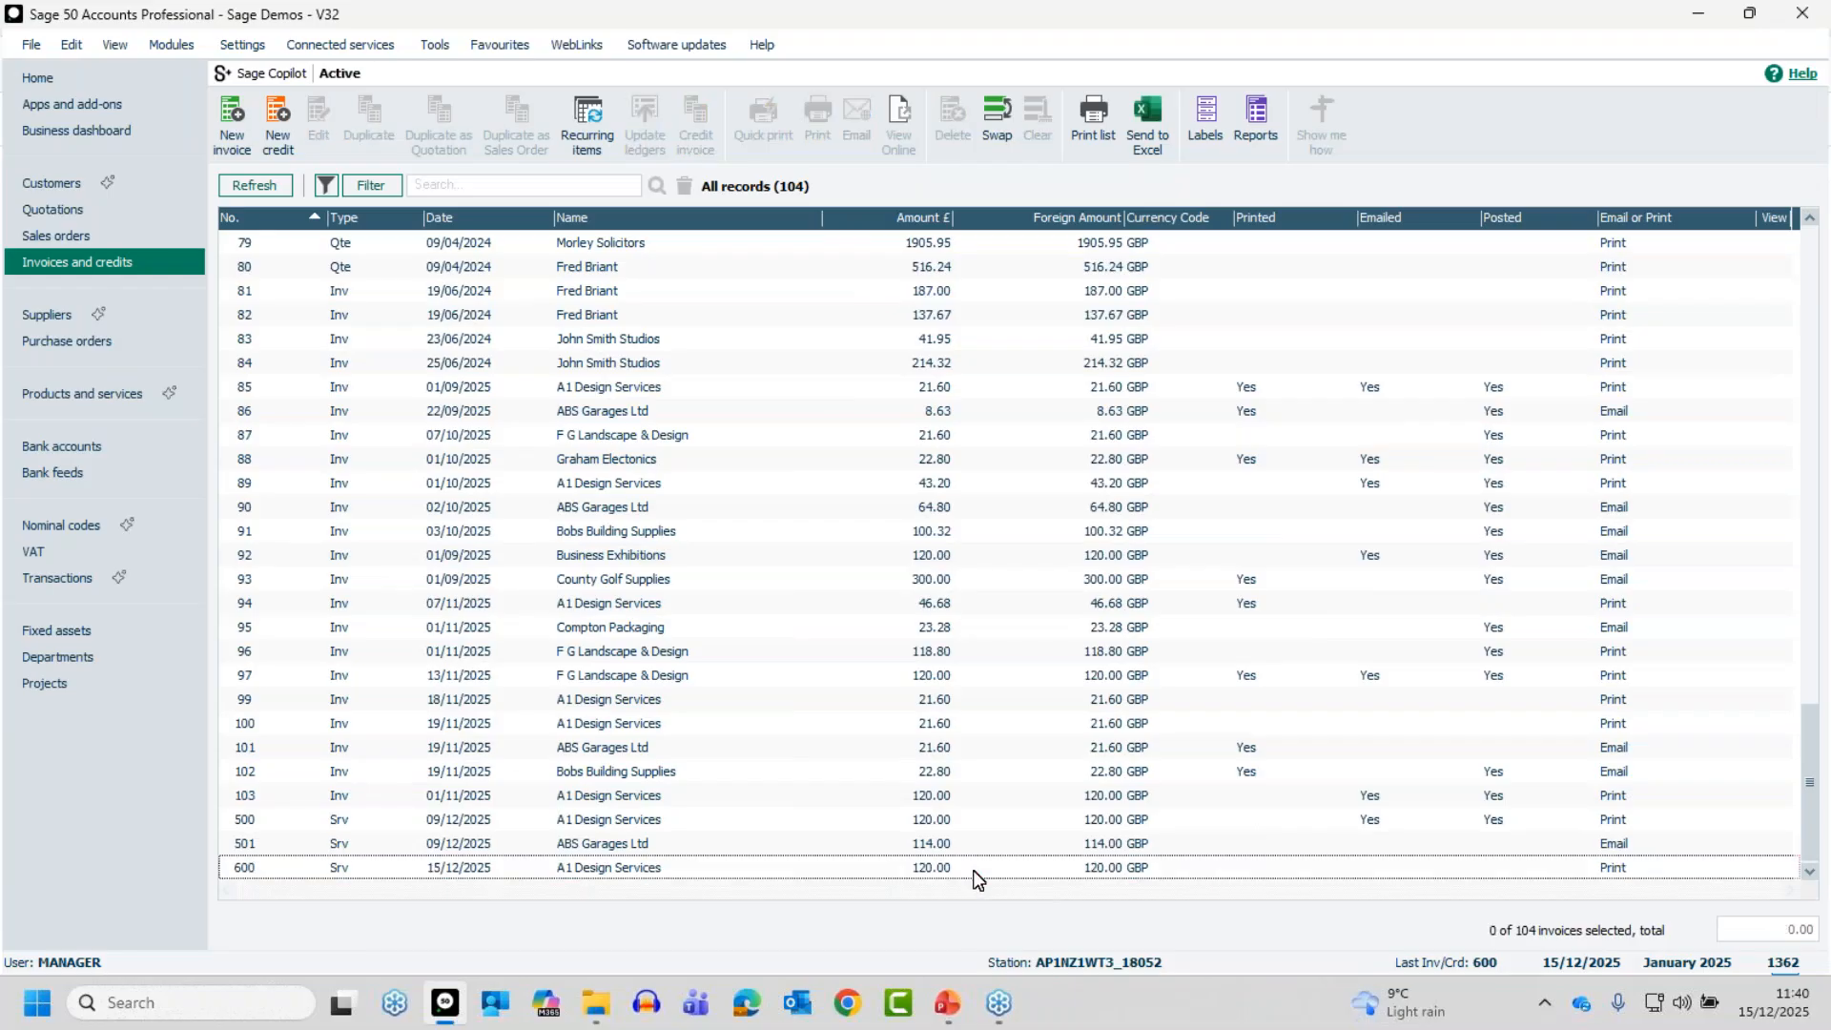
double_click(972, 869)
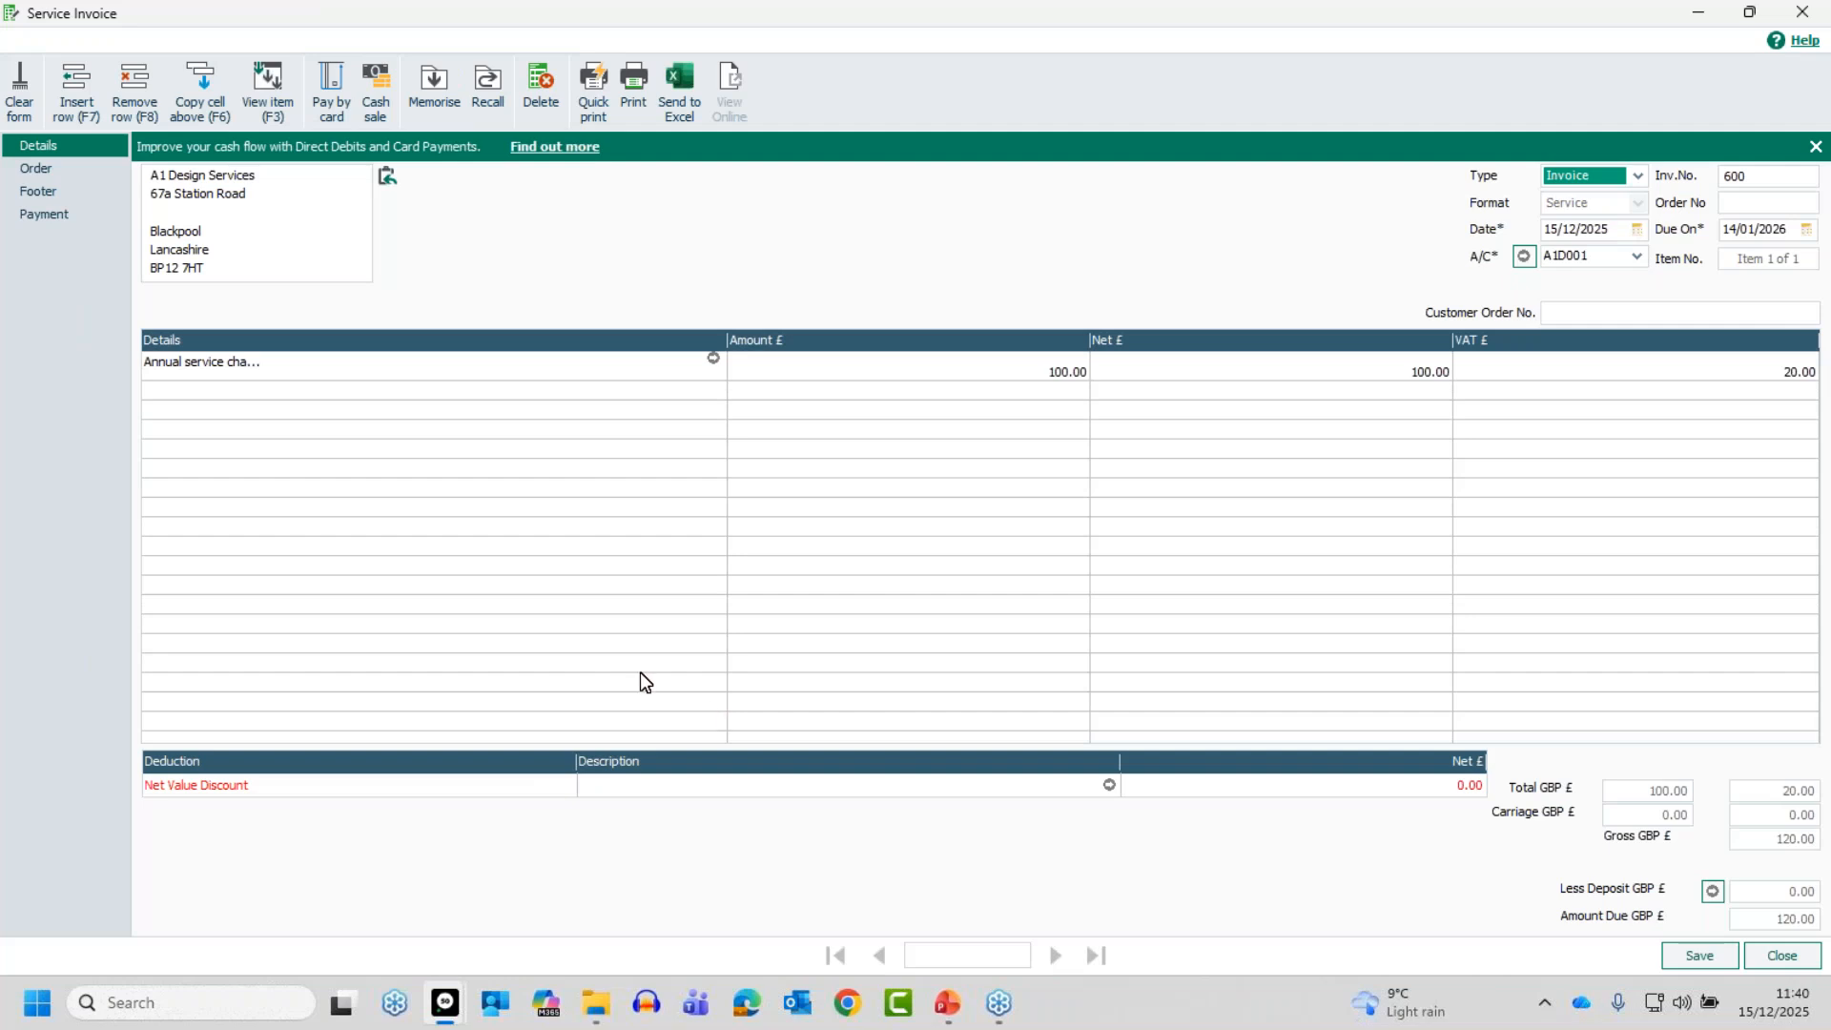
click(1793, 957)
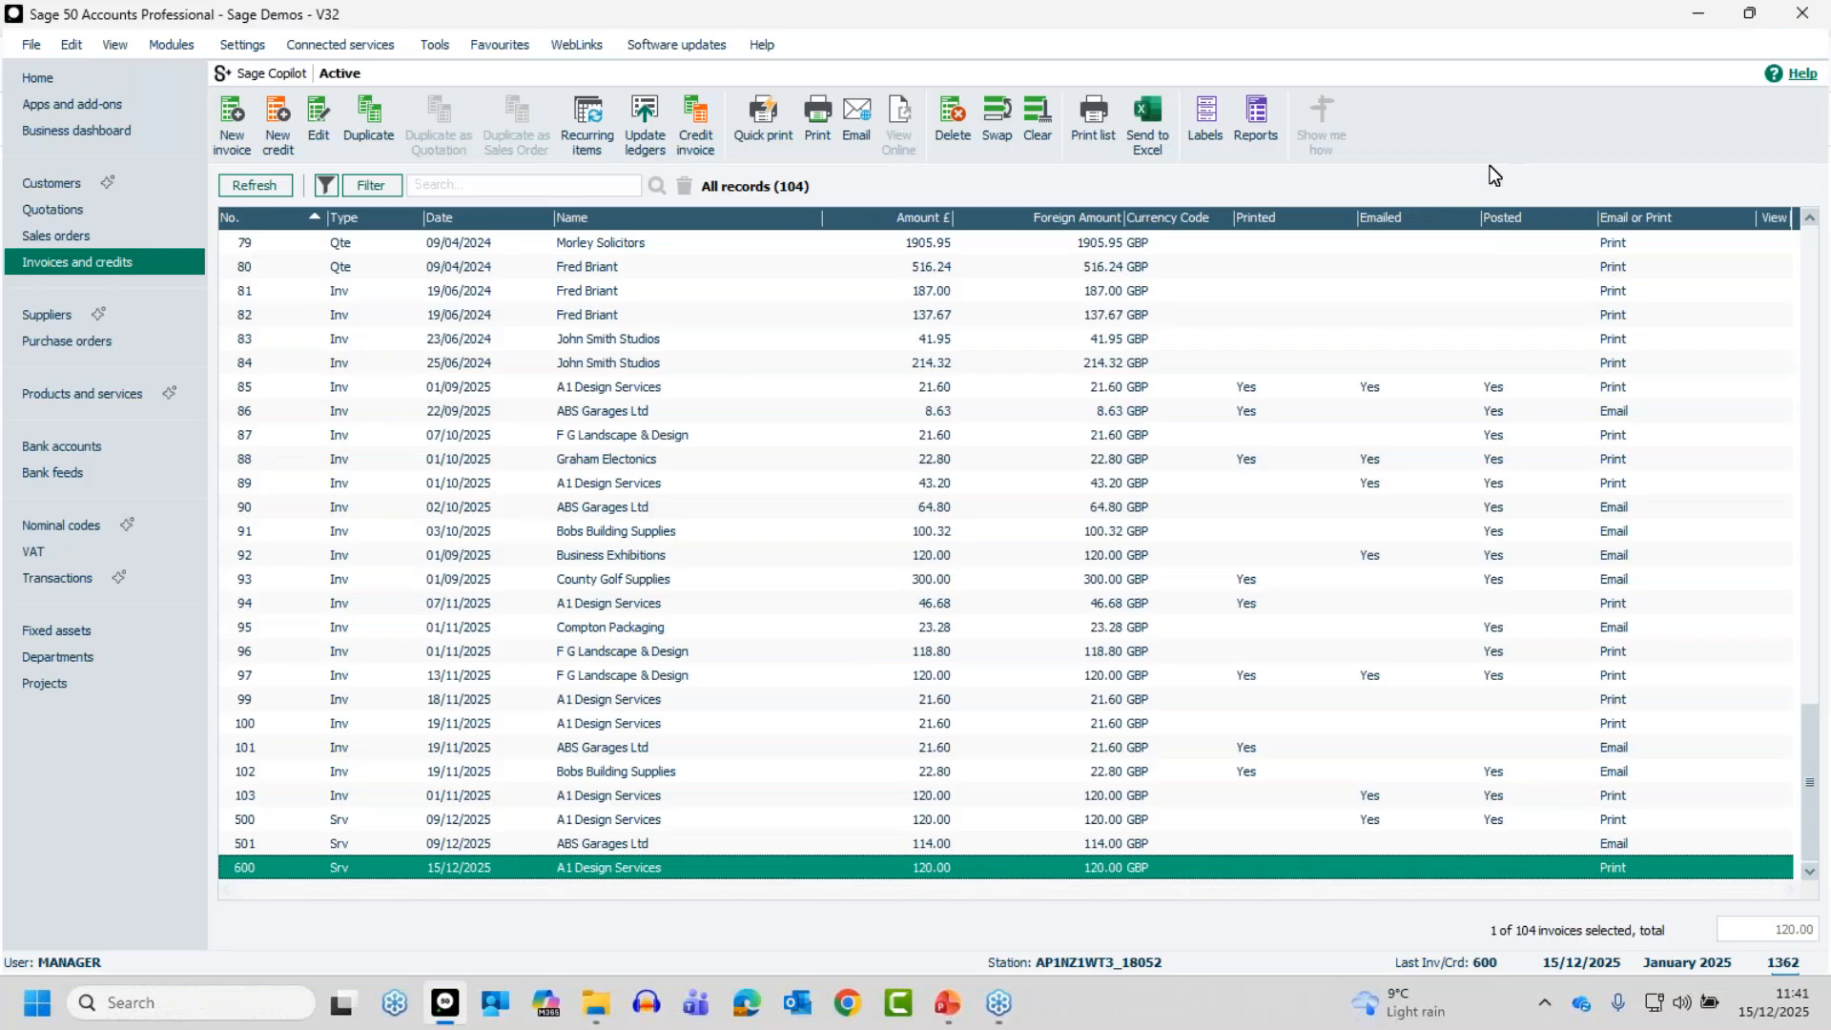
click(379, 875)
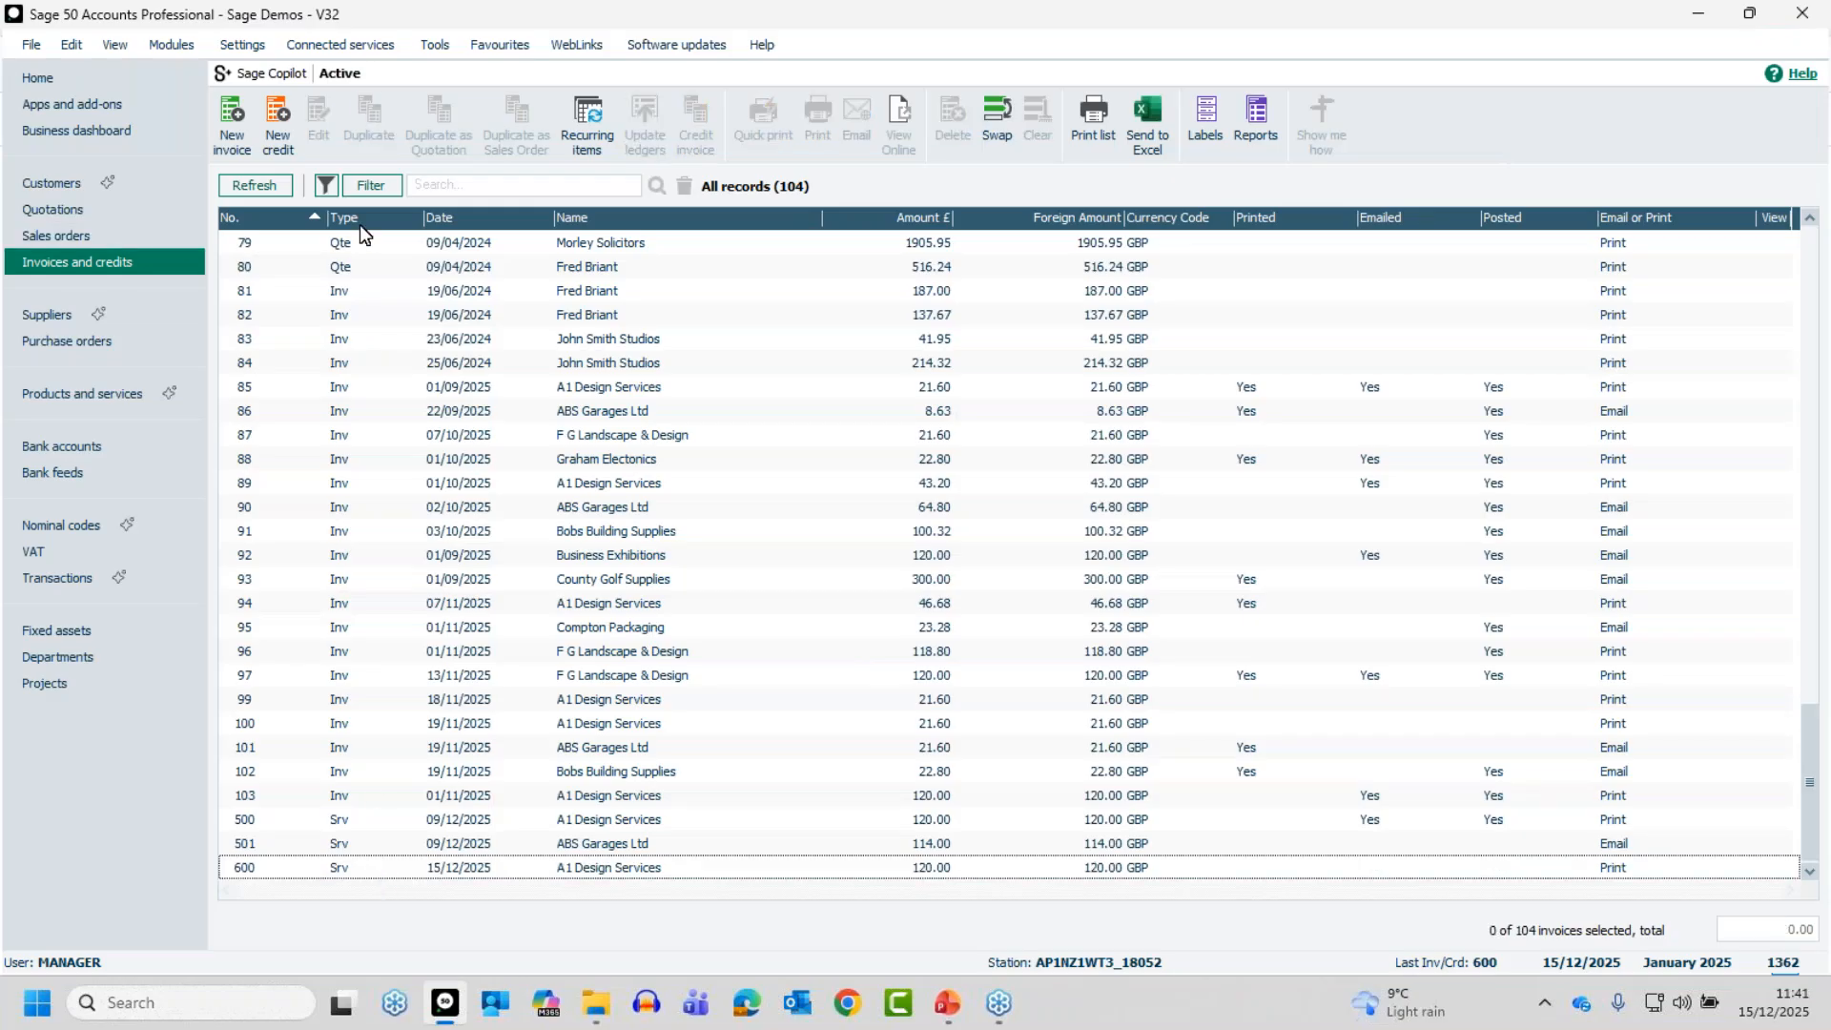
Start a new credit and set its format to Service.
click(278, 119)
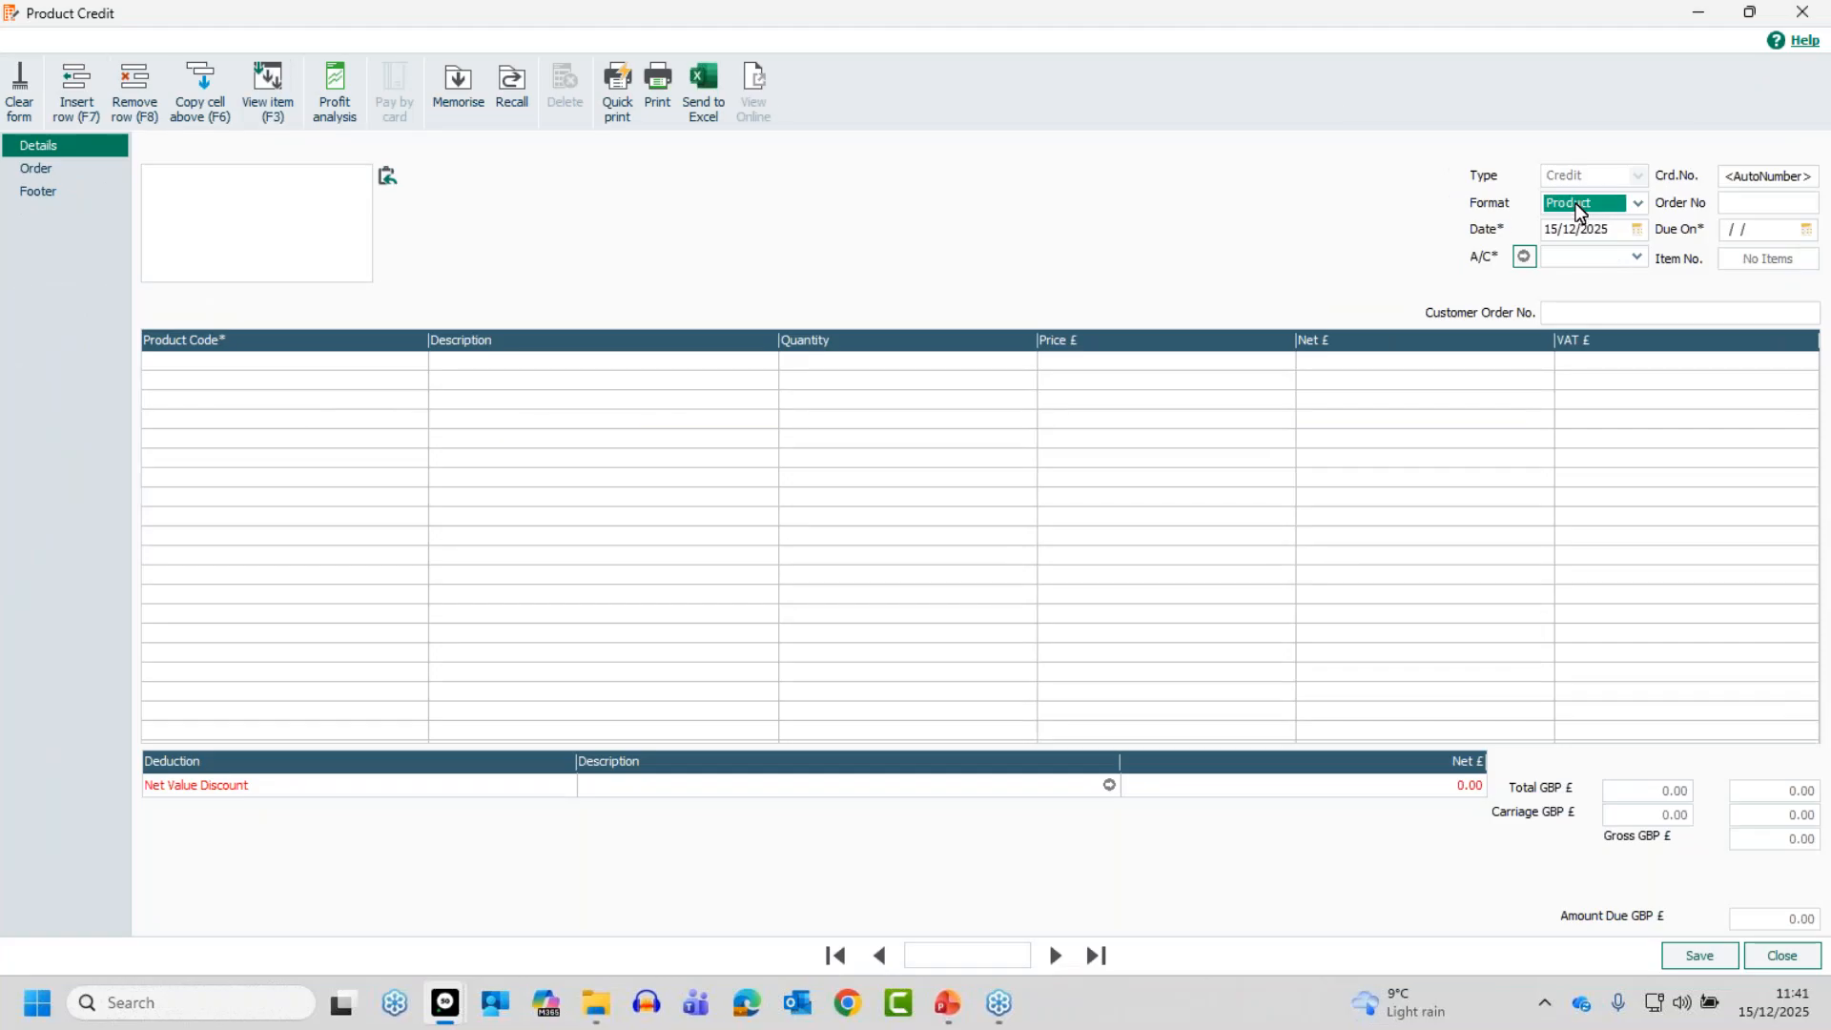
scroll(1578, 210, down, 1)
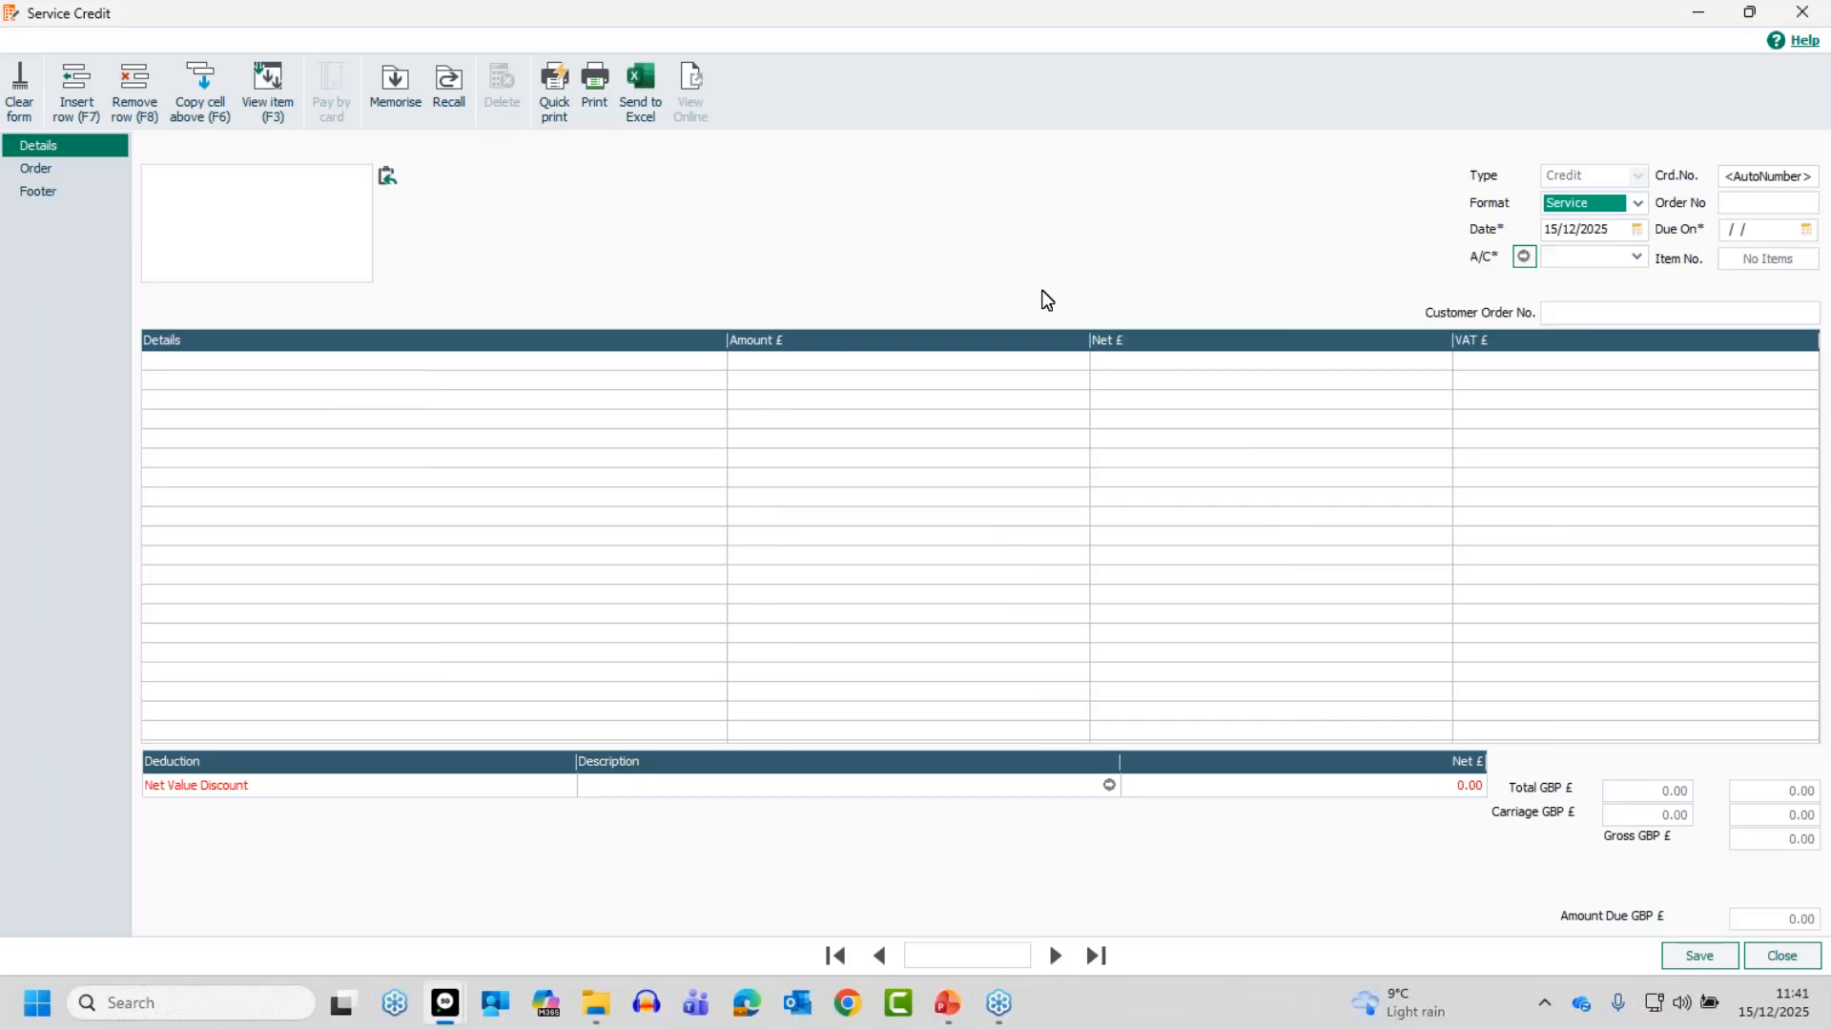
Close the blank service credit unsaved and open the A1 Design Services invoice dated 15/12/2025 to view it, closing it unchanged.
click(1779, 955)
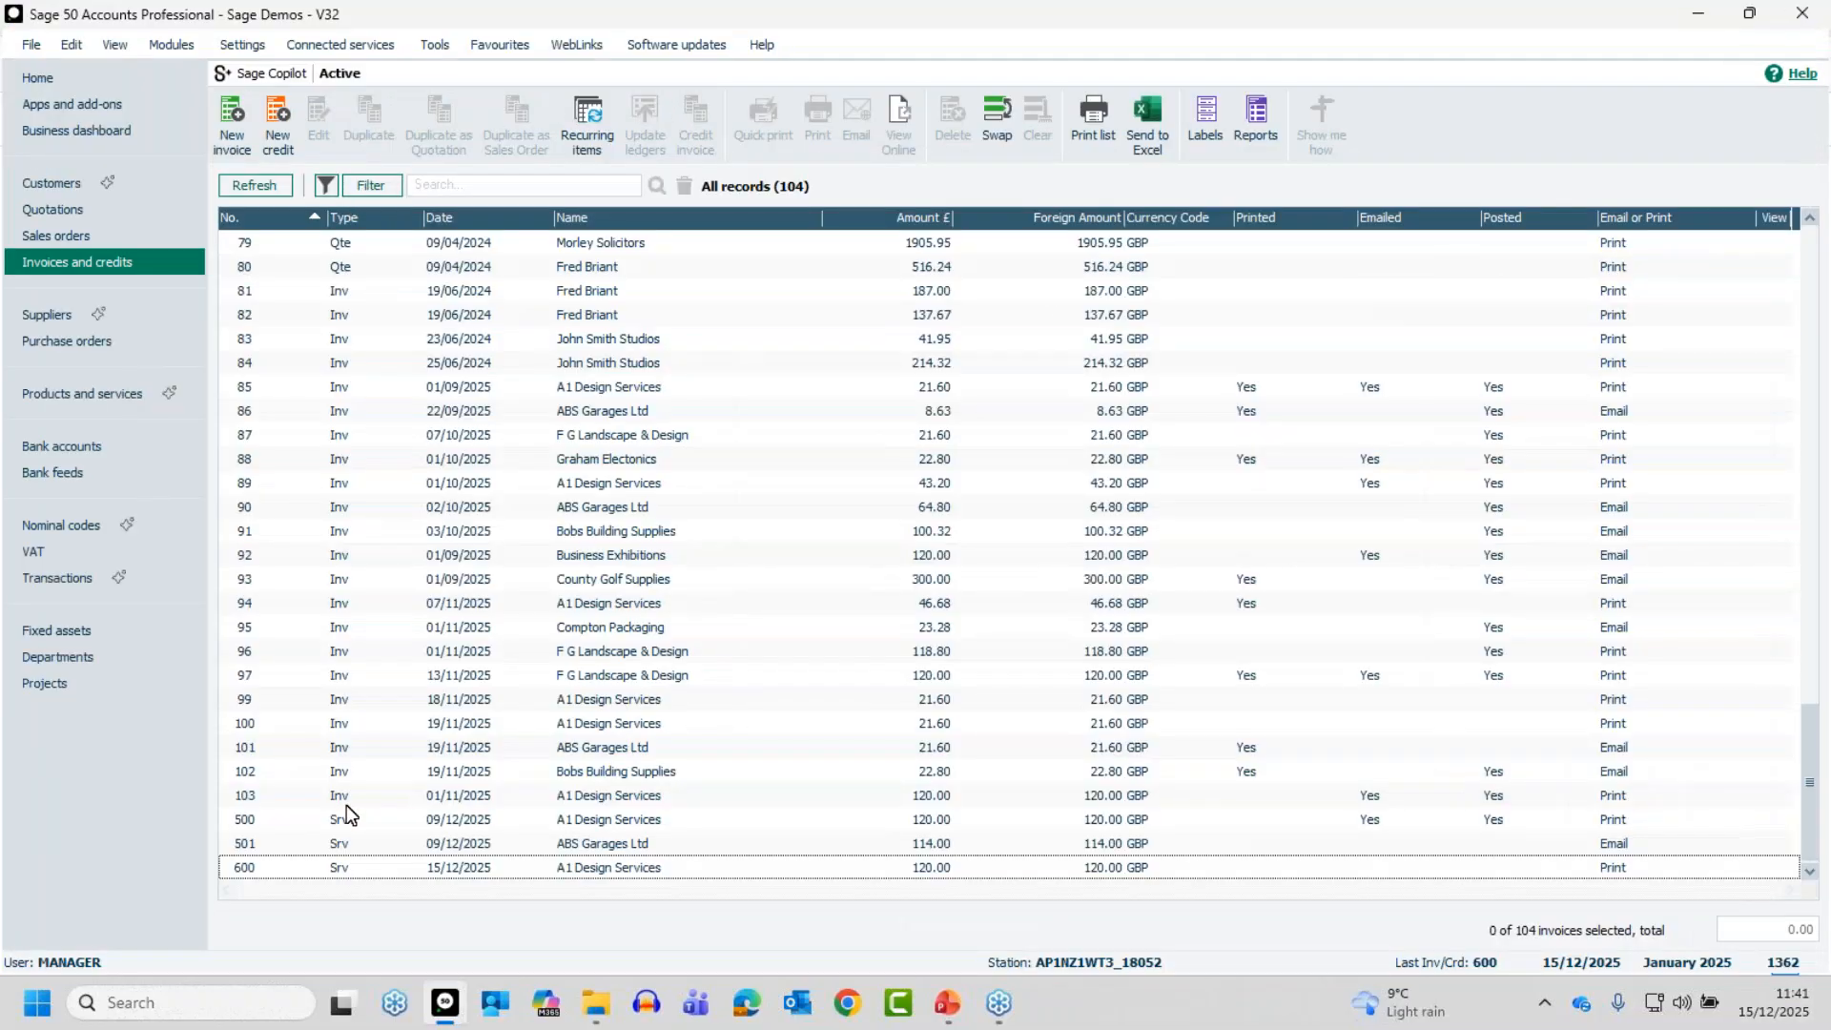
click(377, 869)
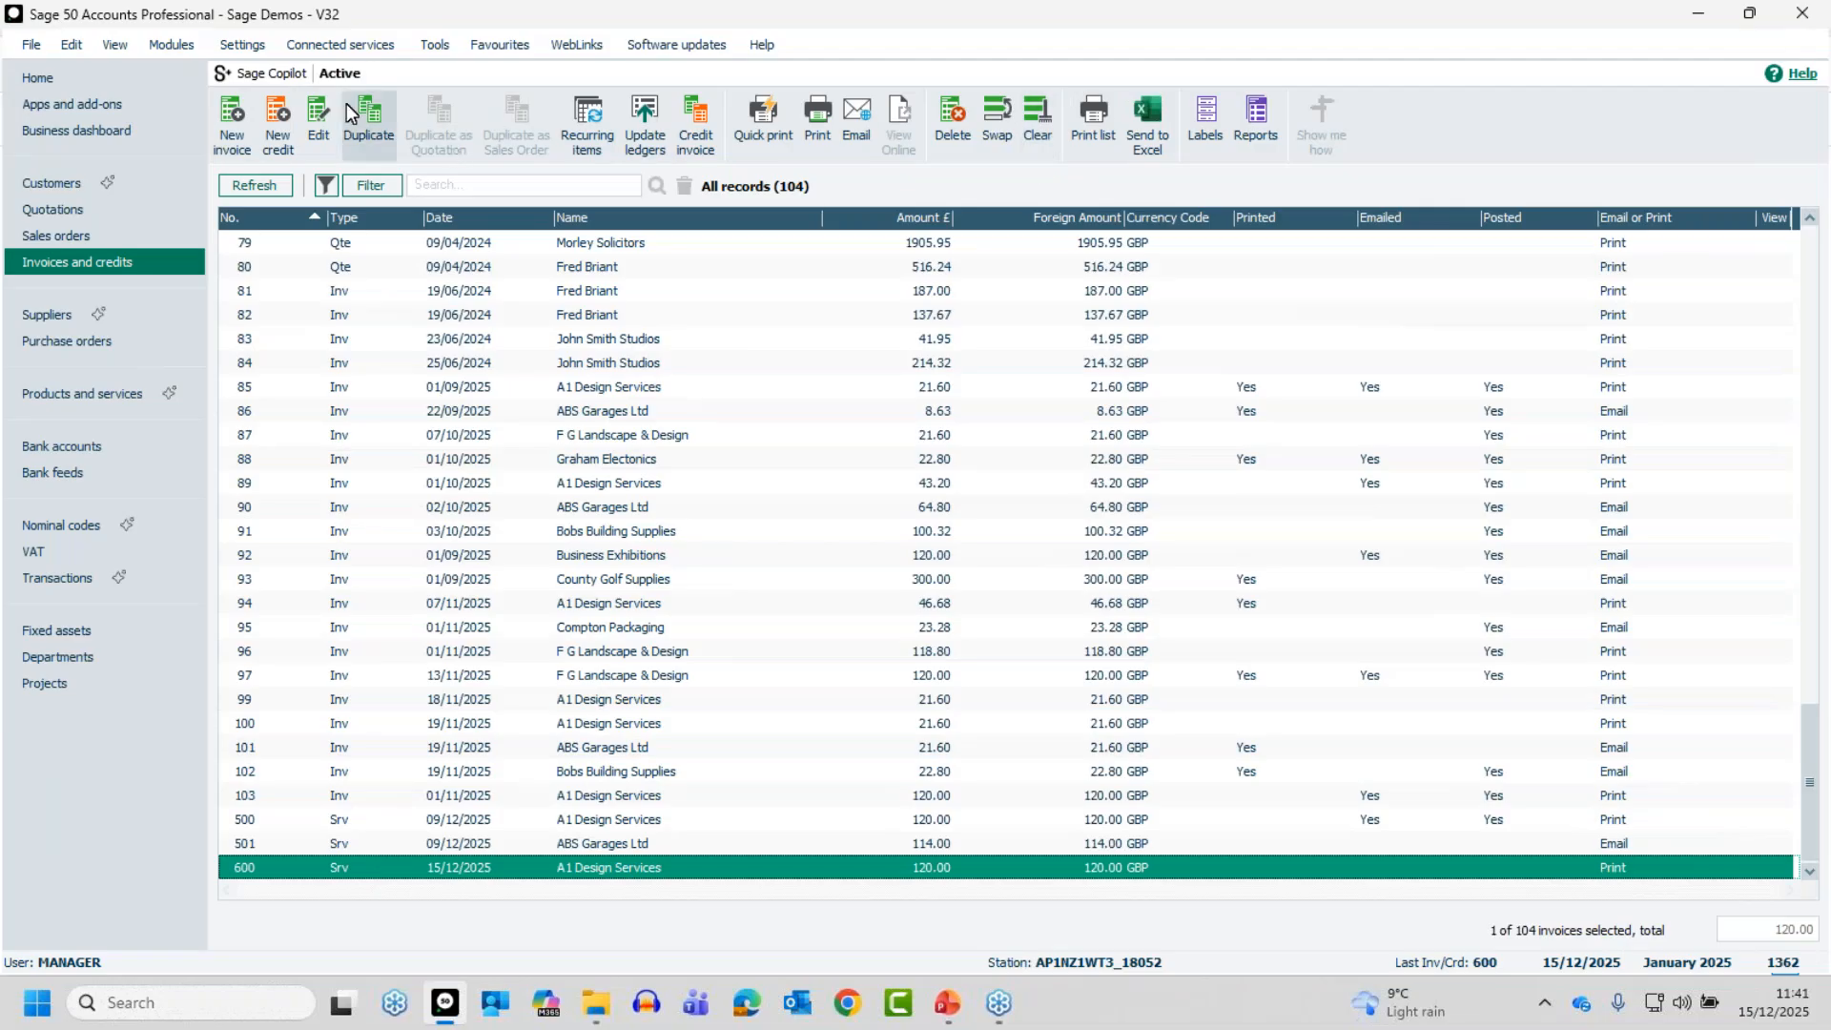
click(319, 117)
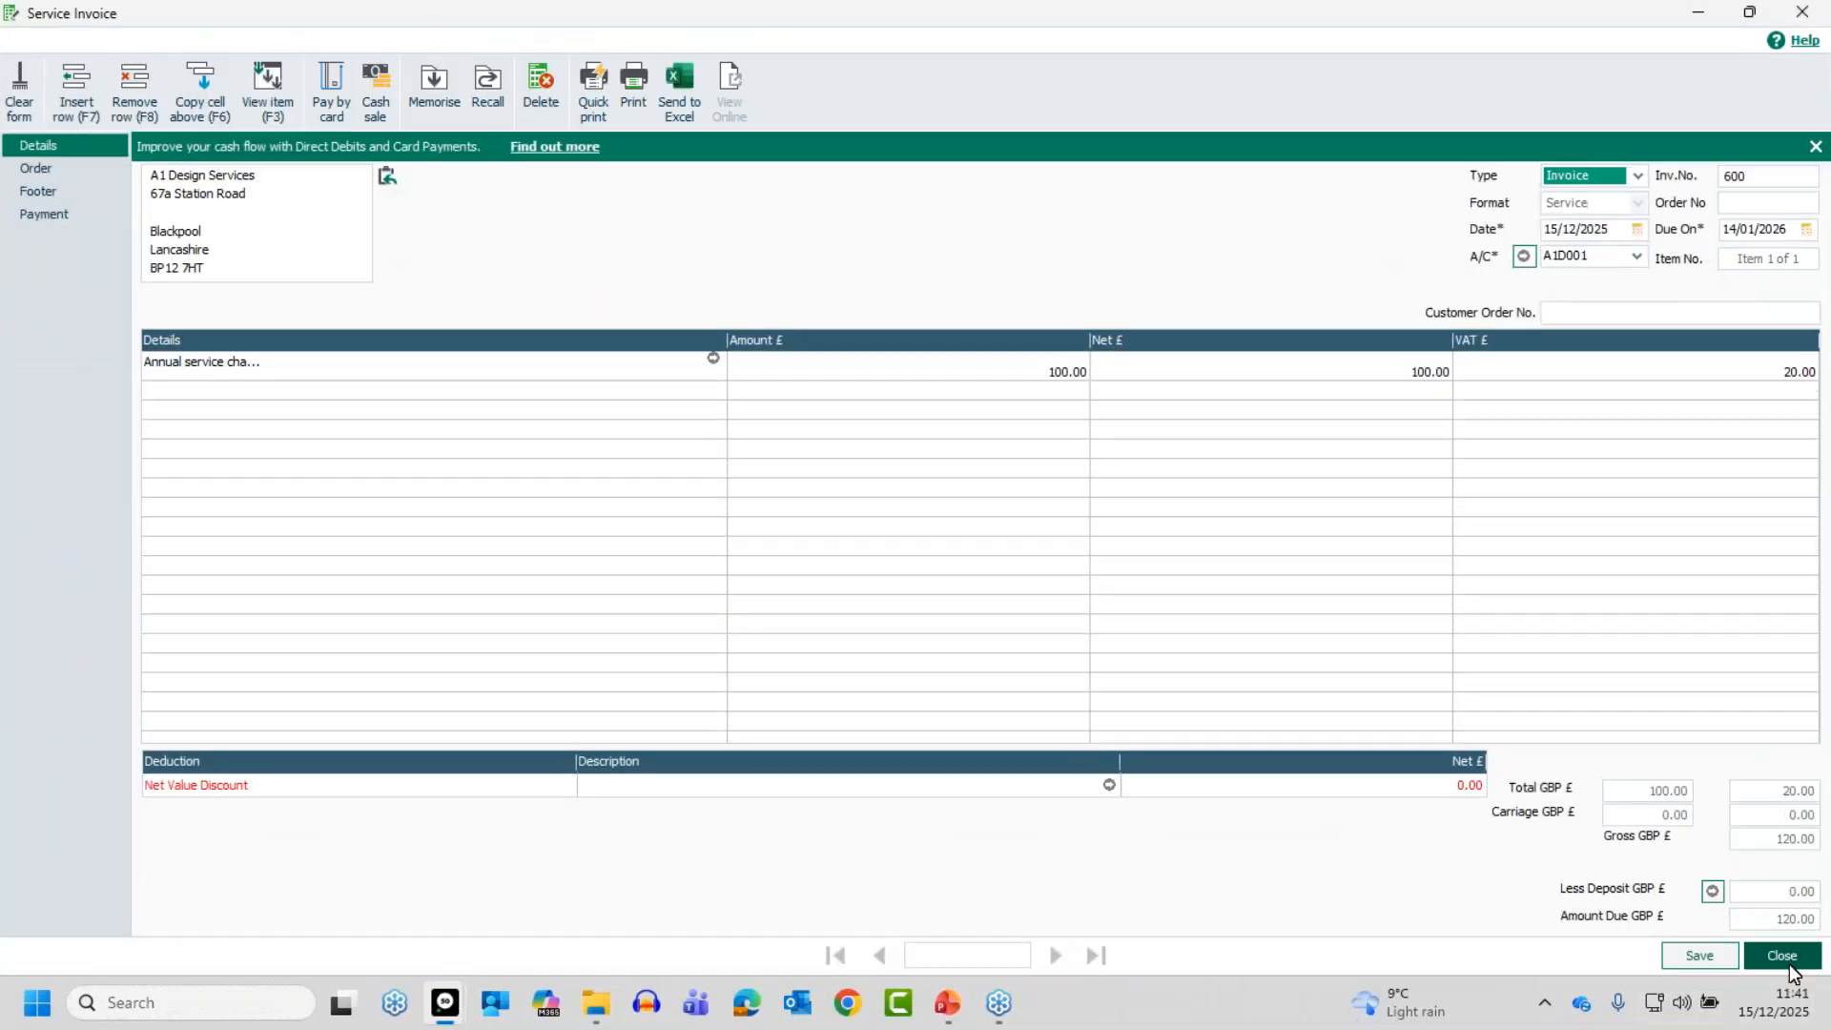
click(1788, 966)
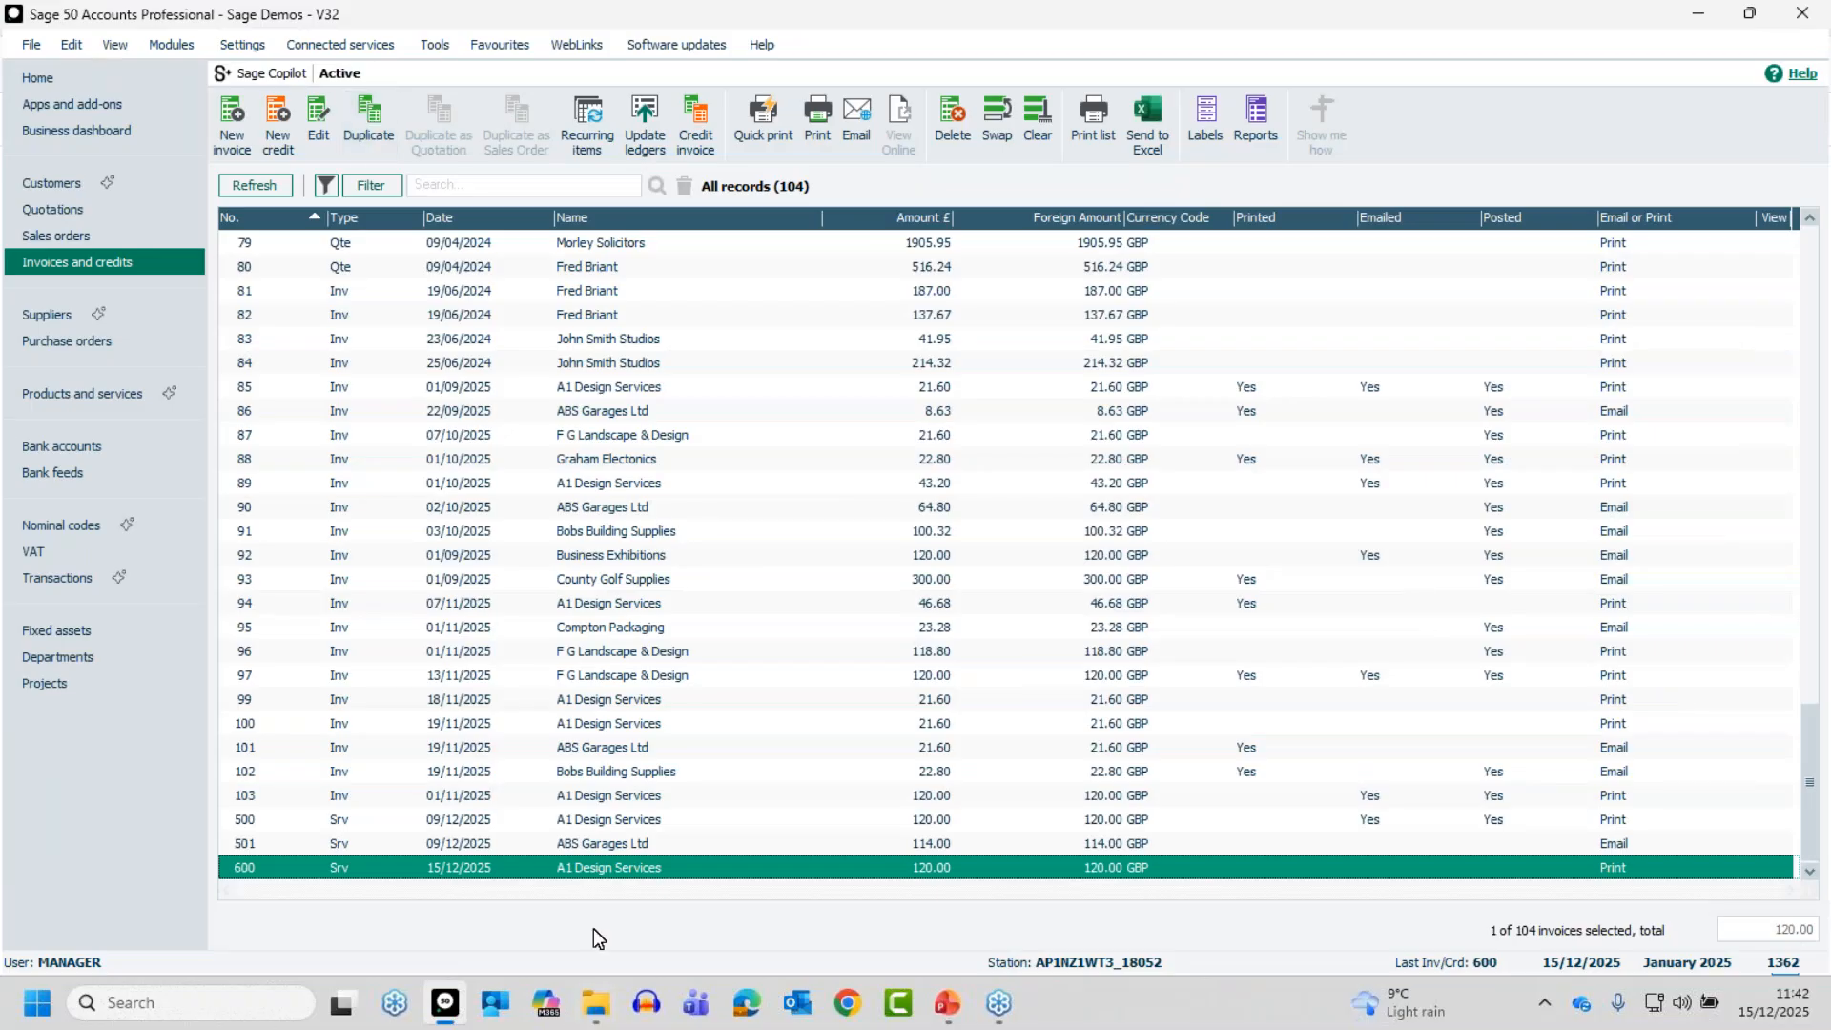
Duplicate the A1 Design Services invoice dated 15/12/2025 and change the copy's customer account to ABS Garages Ltd.
click(376, 124)
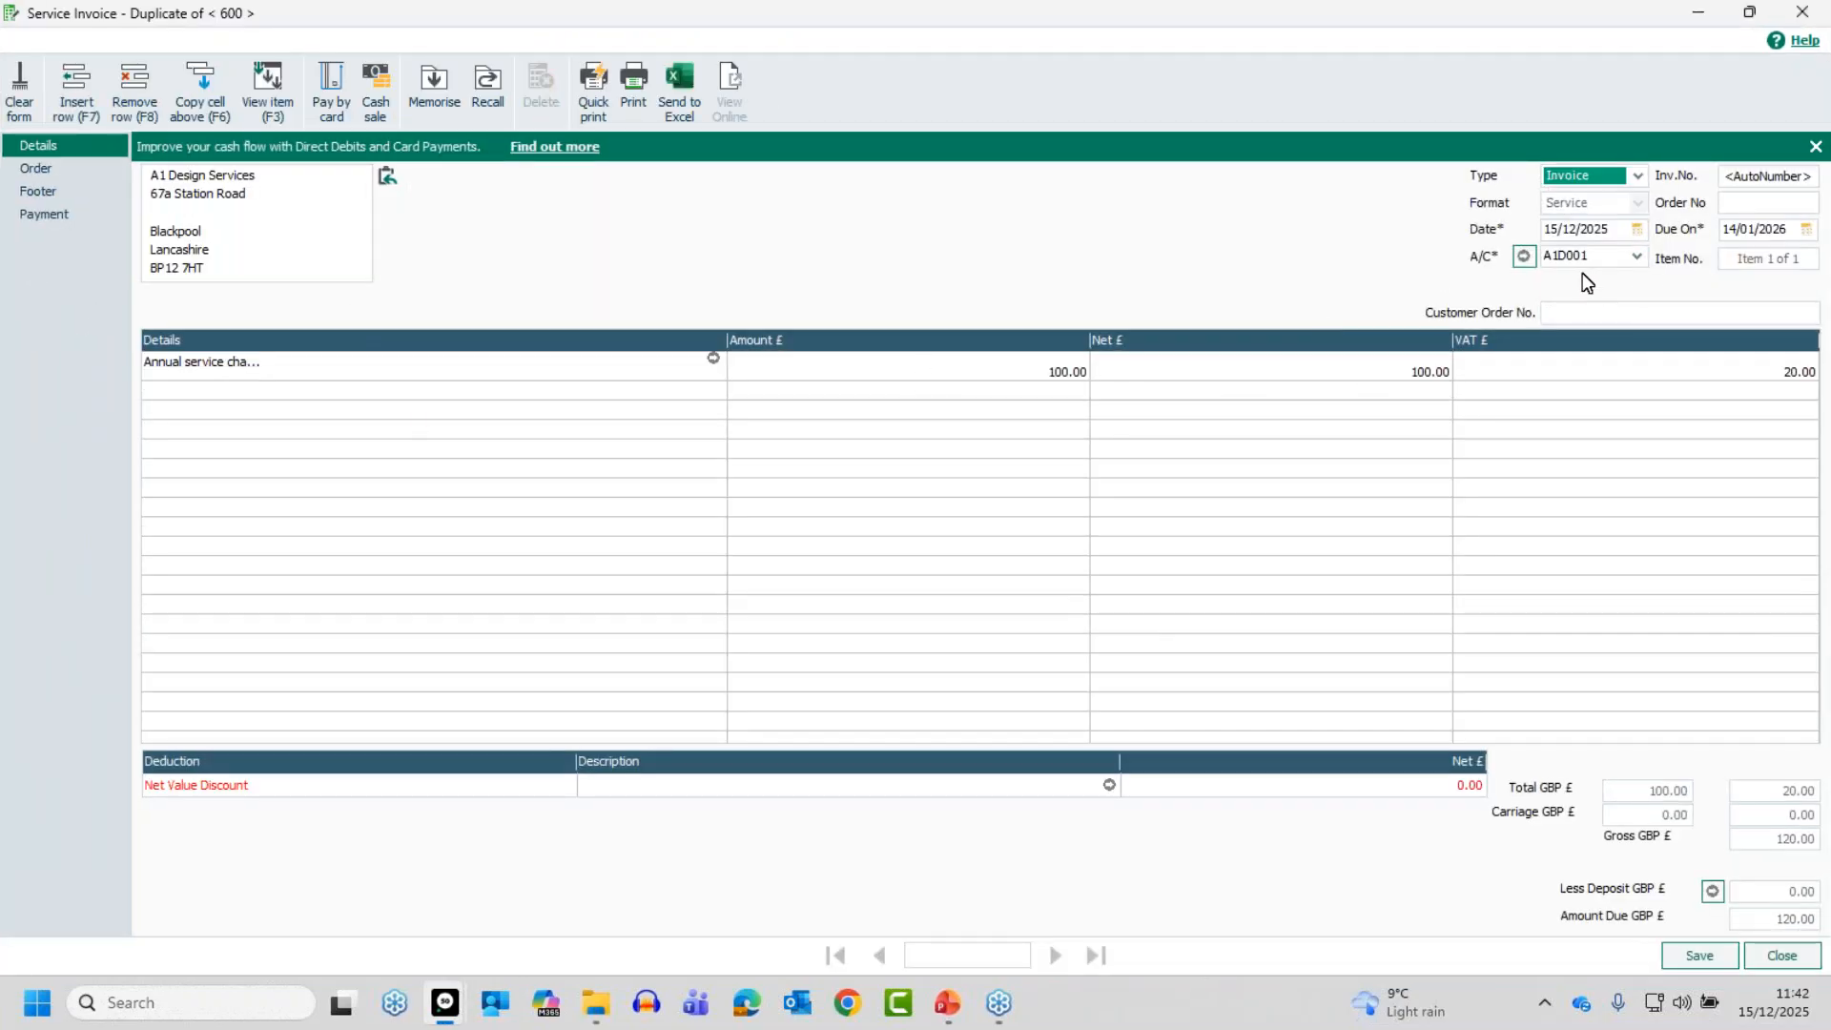
click(1636, 257)
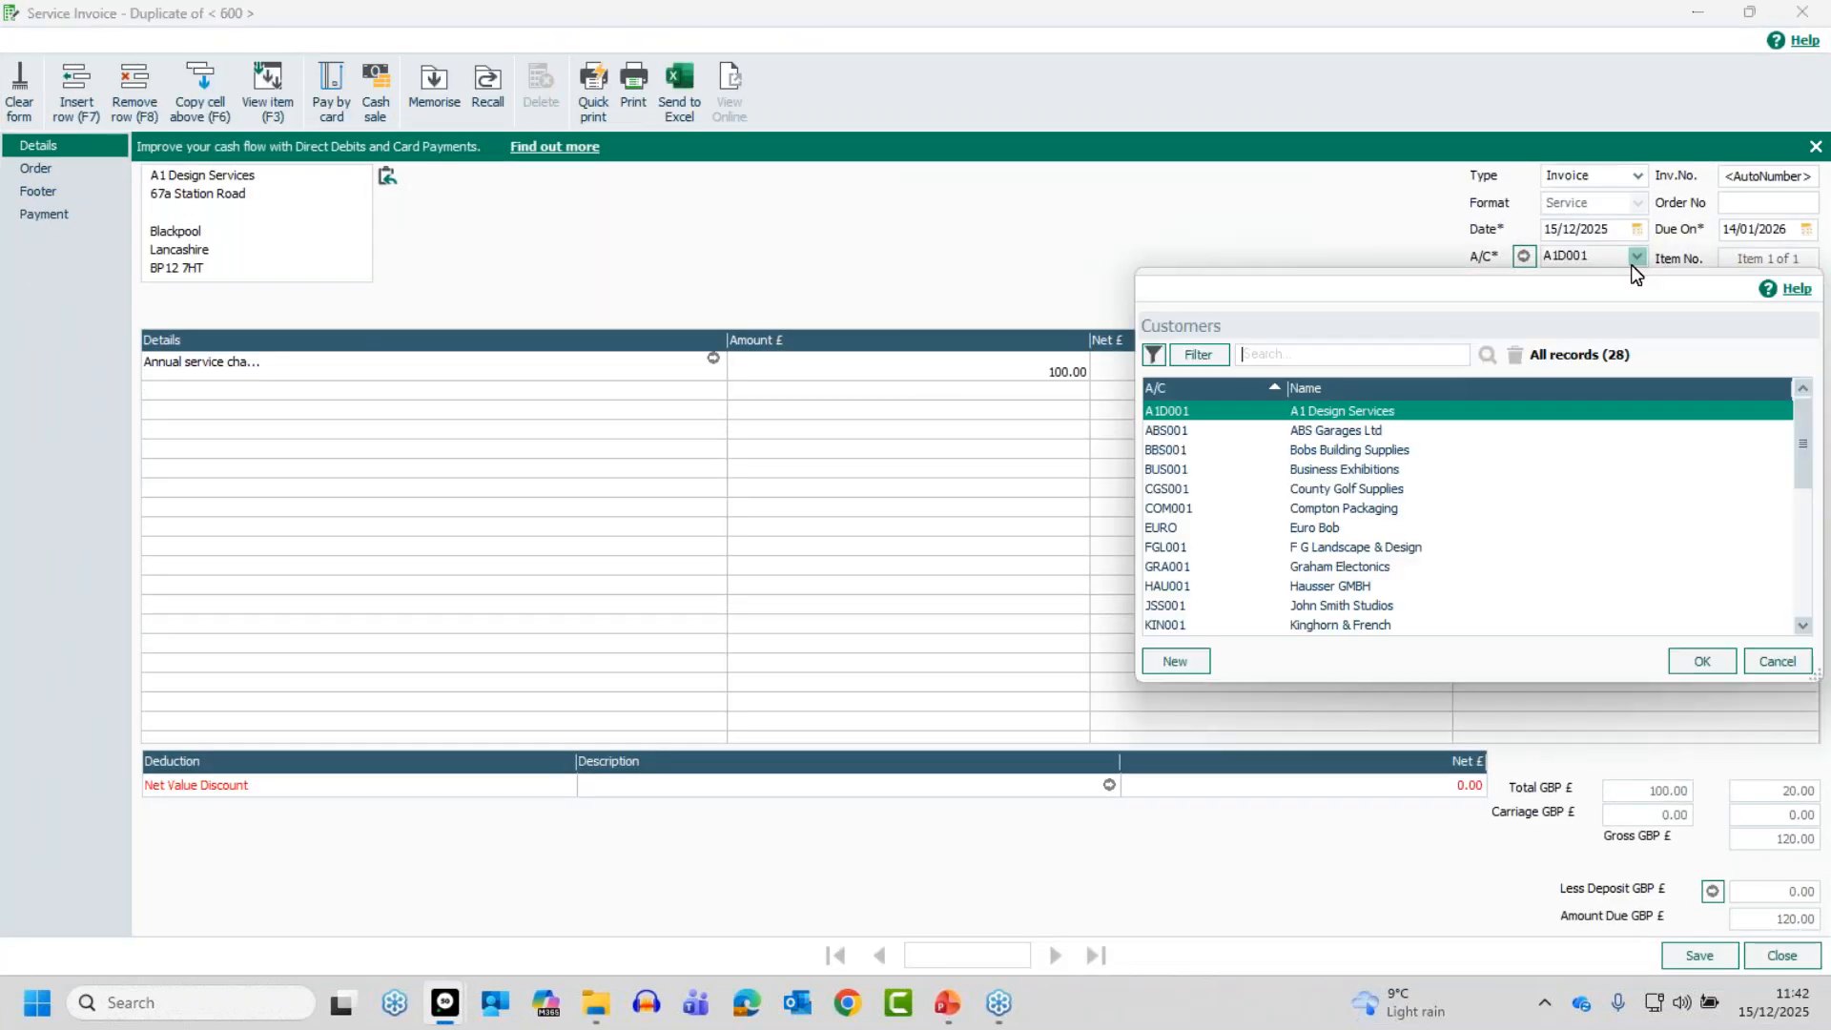
double_click(1306, 430)
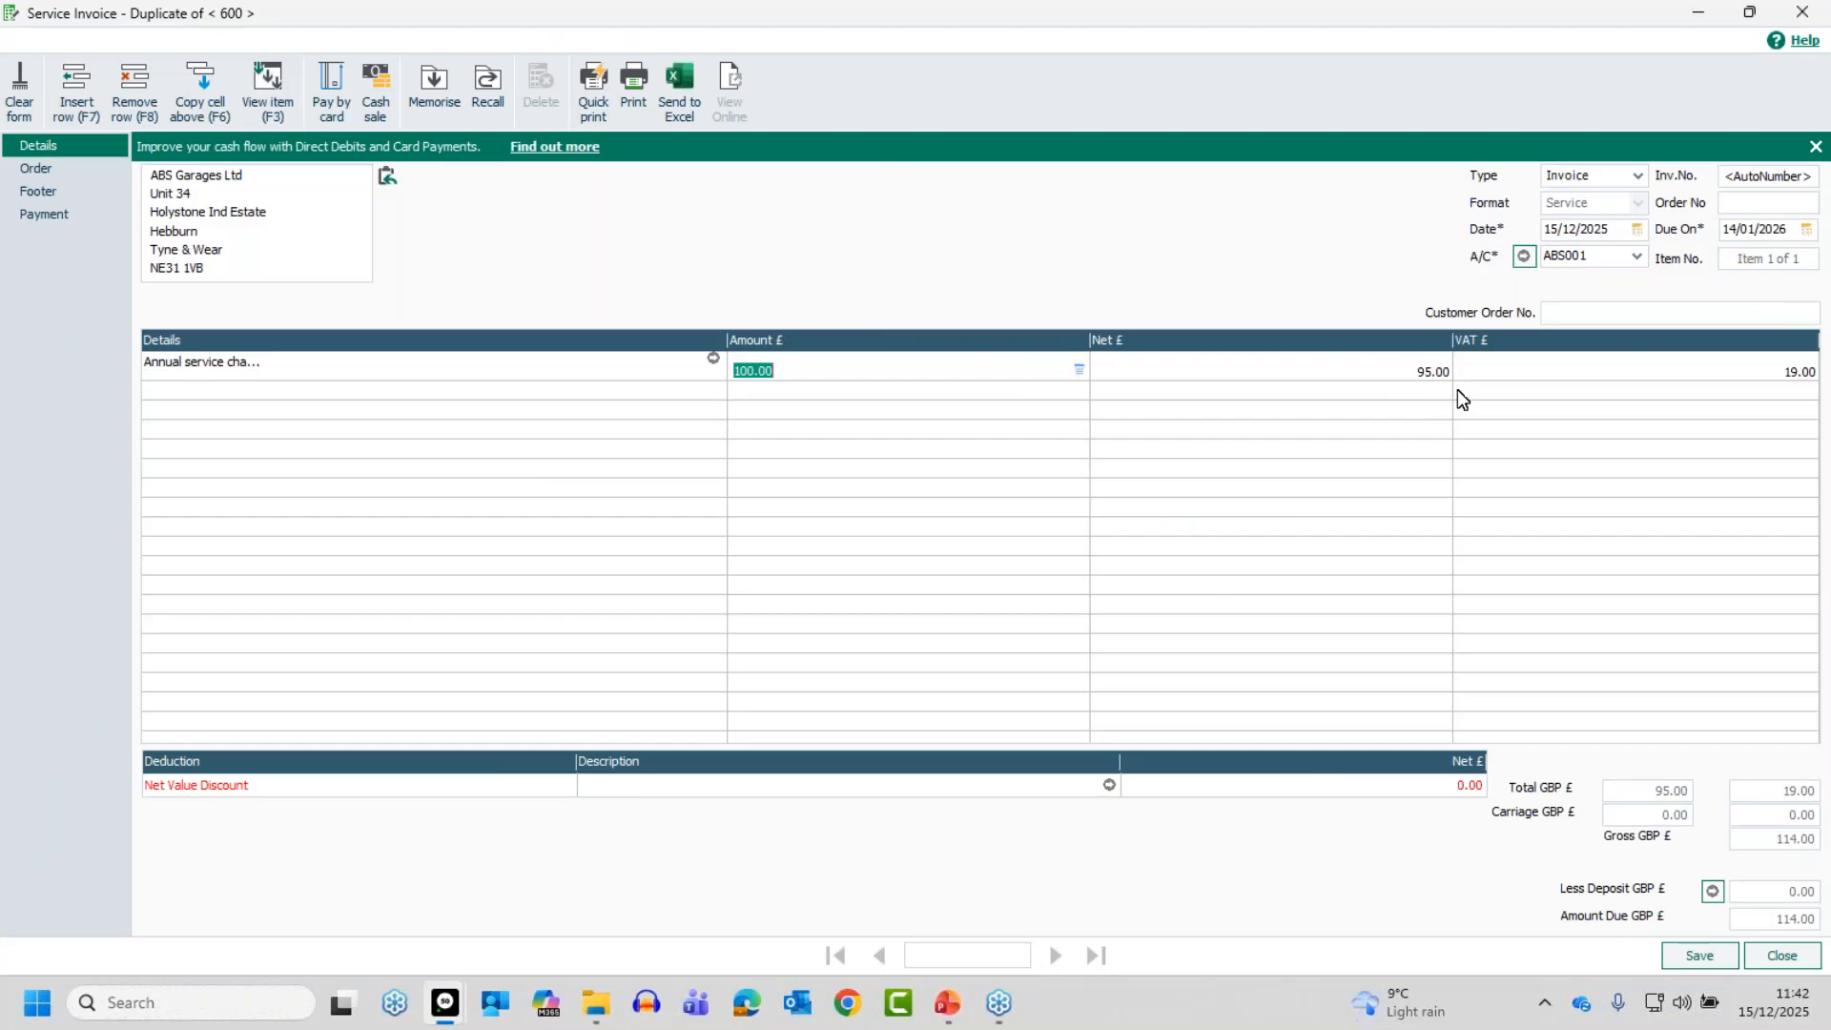
Inspect the discount breakdown of the annual service charge line and cancel out of the line's details.
click(714, 359)
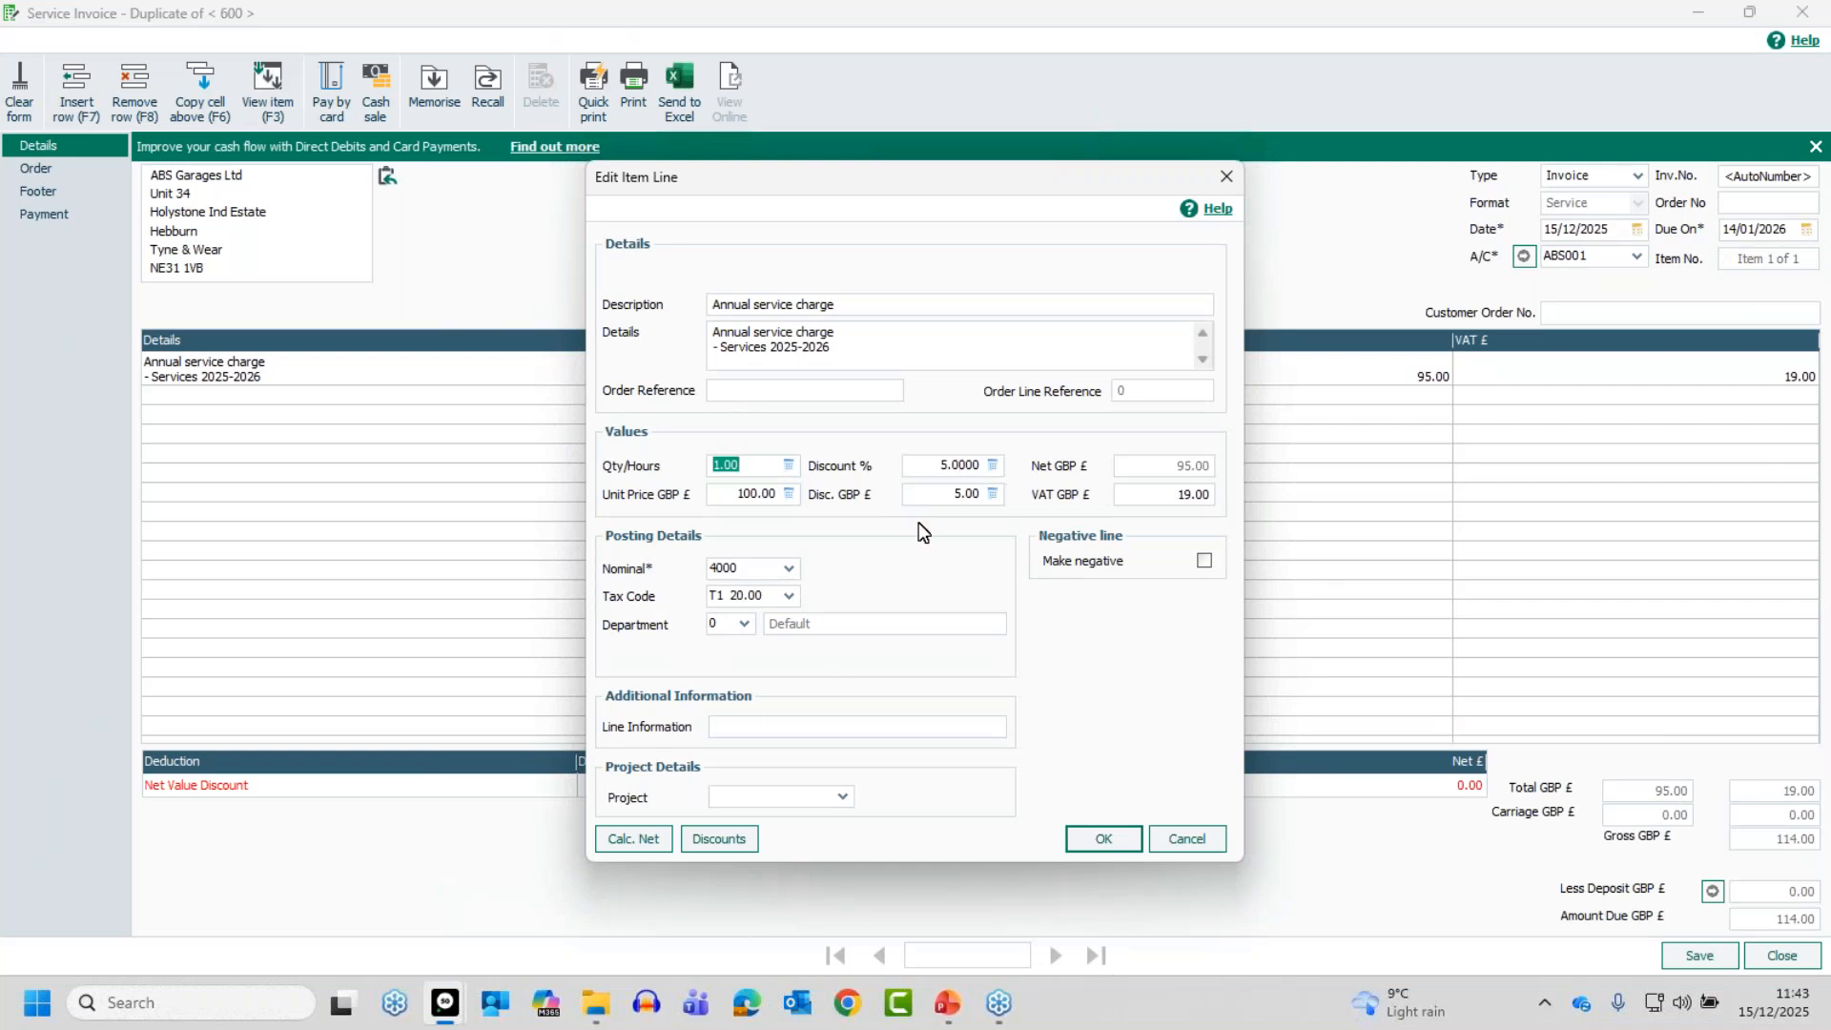
click(717, 839)
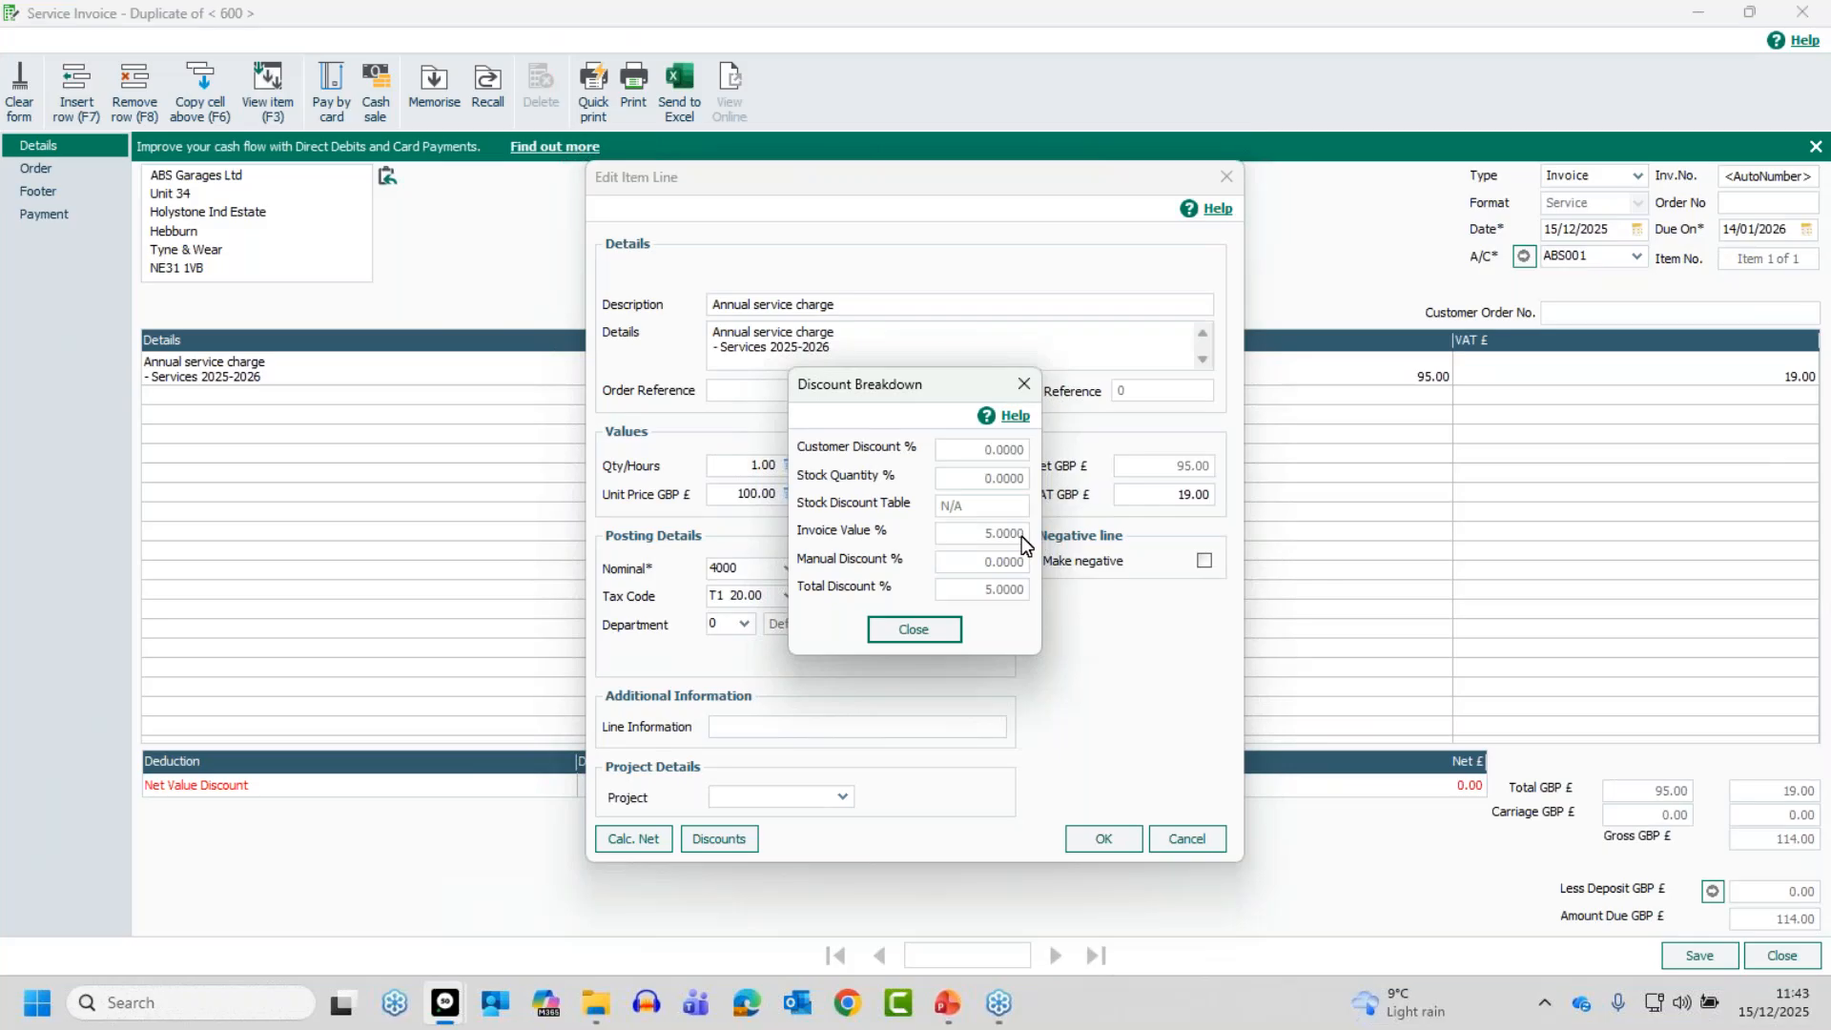
click(915, 632)
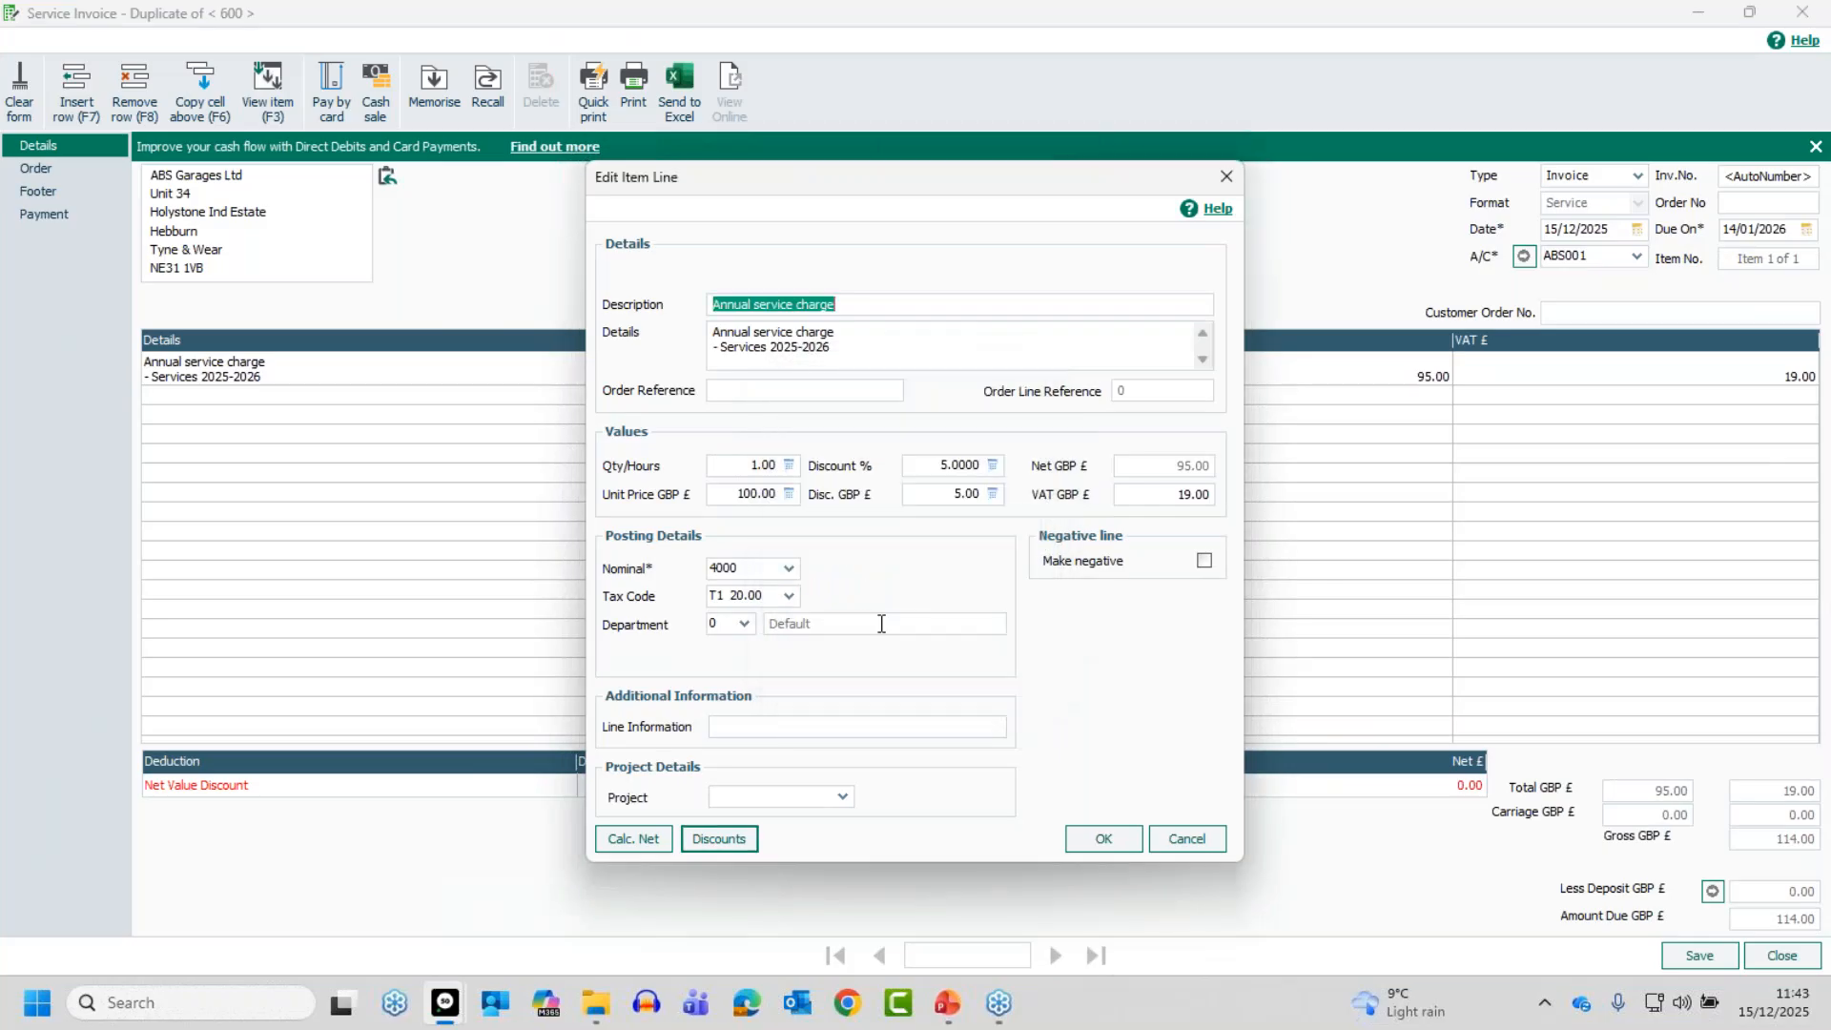
click(1183, 839)
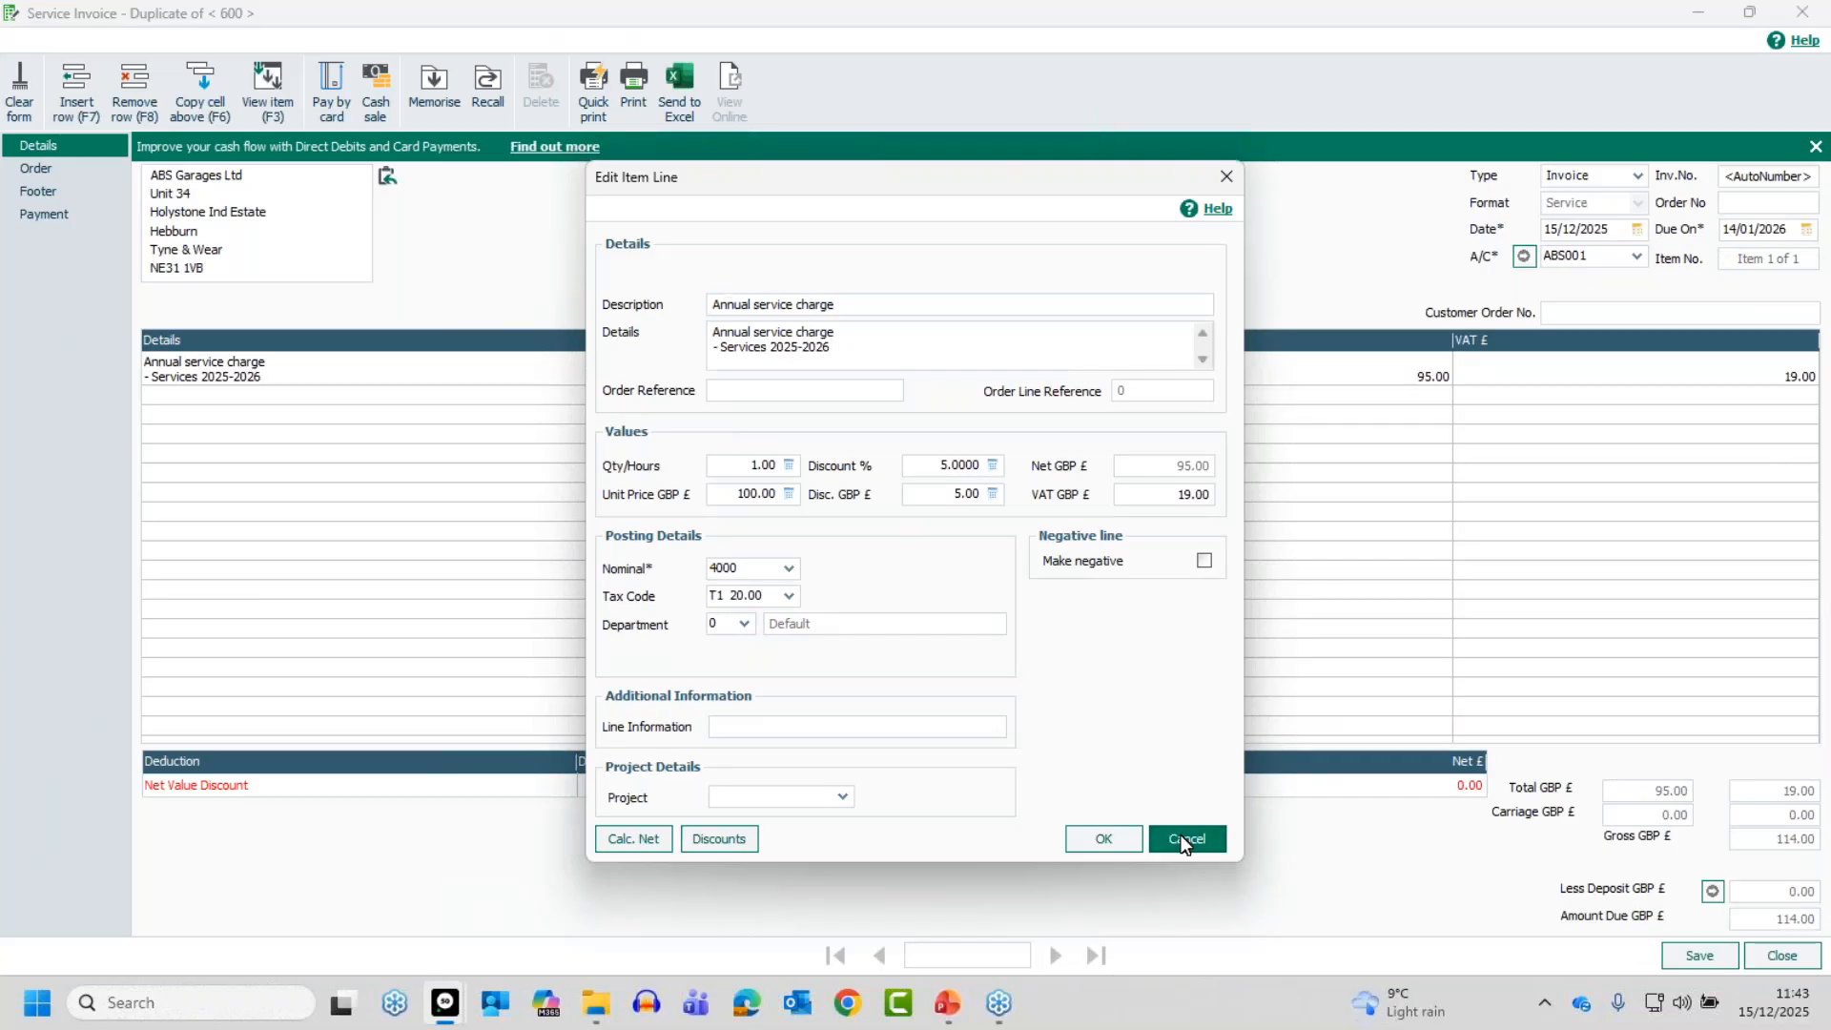
Save the duplicated service invoice for ABS Garages Ltd and close the invoice form.
click(1700, 956)
click(1778, 958)
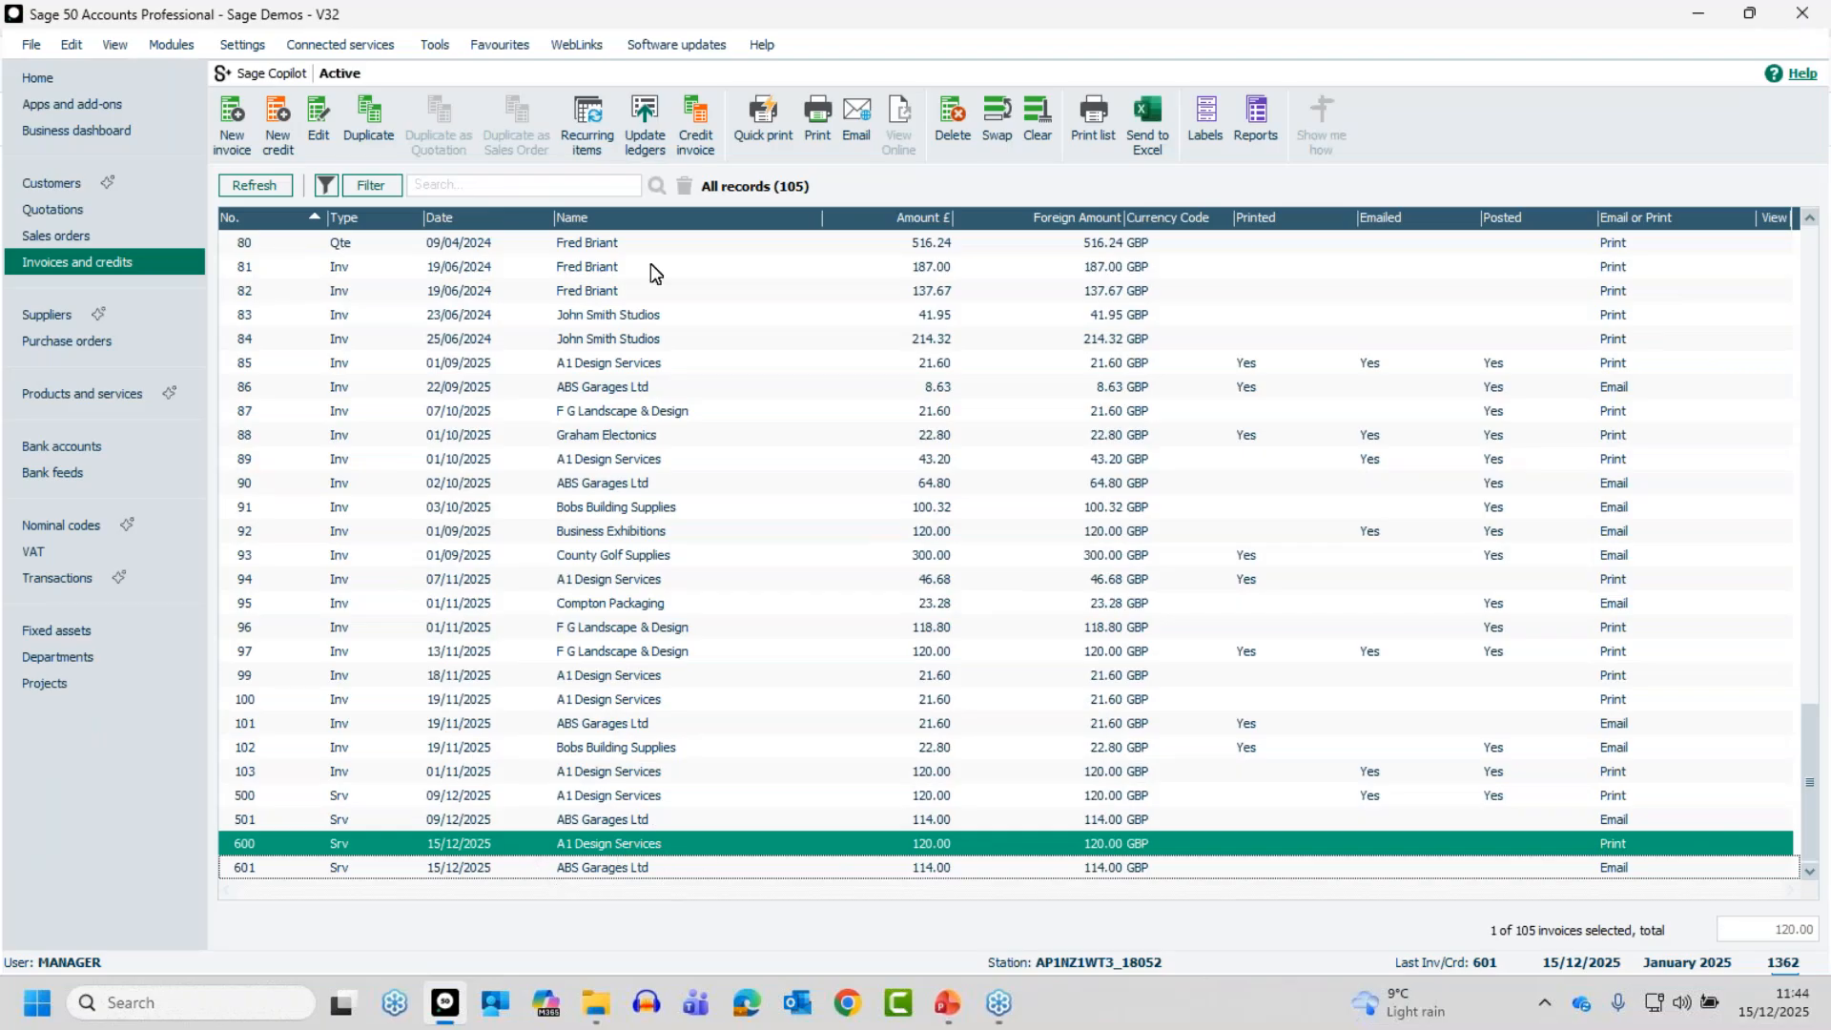
Update the ledgers with the A1 Design Services invoice dated 15/12/2025, using Preview output, and review the report and the invoice's posted status.
click(643, 122)
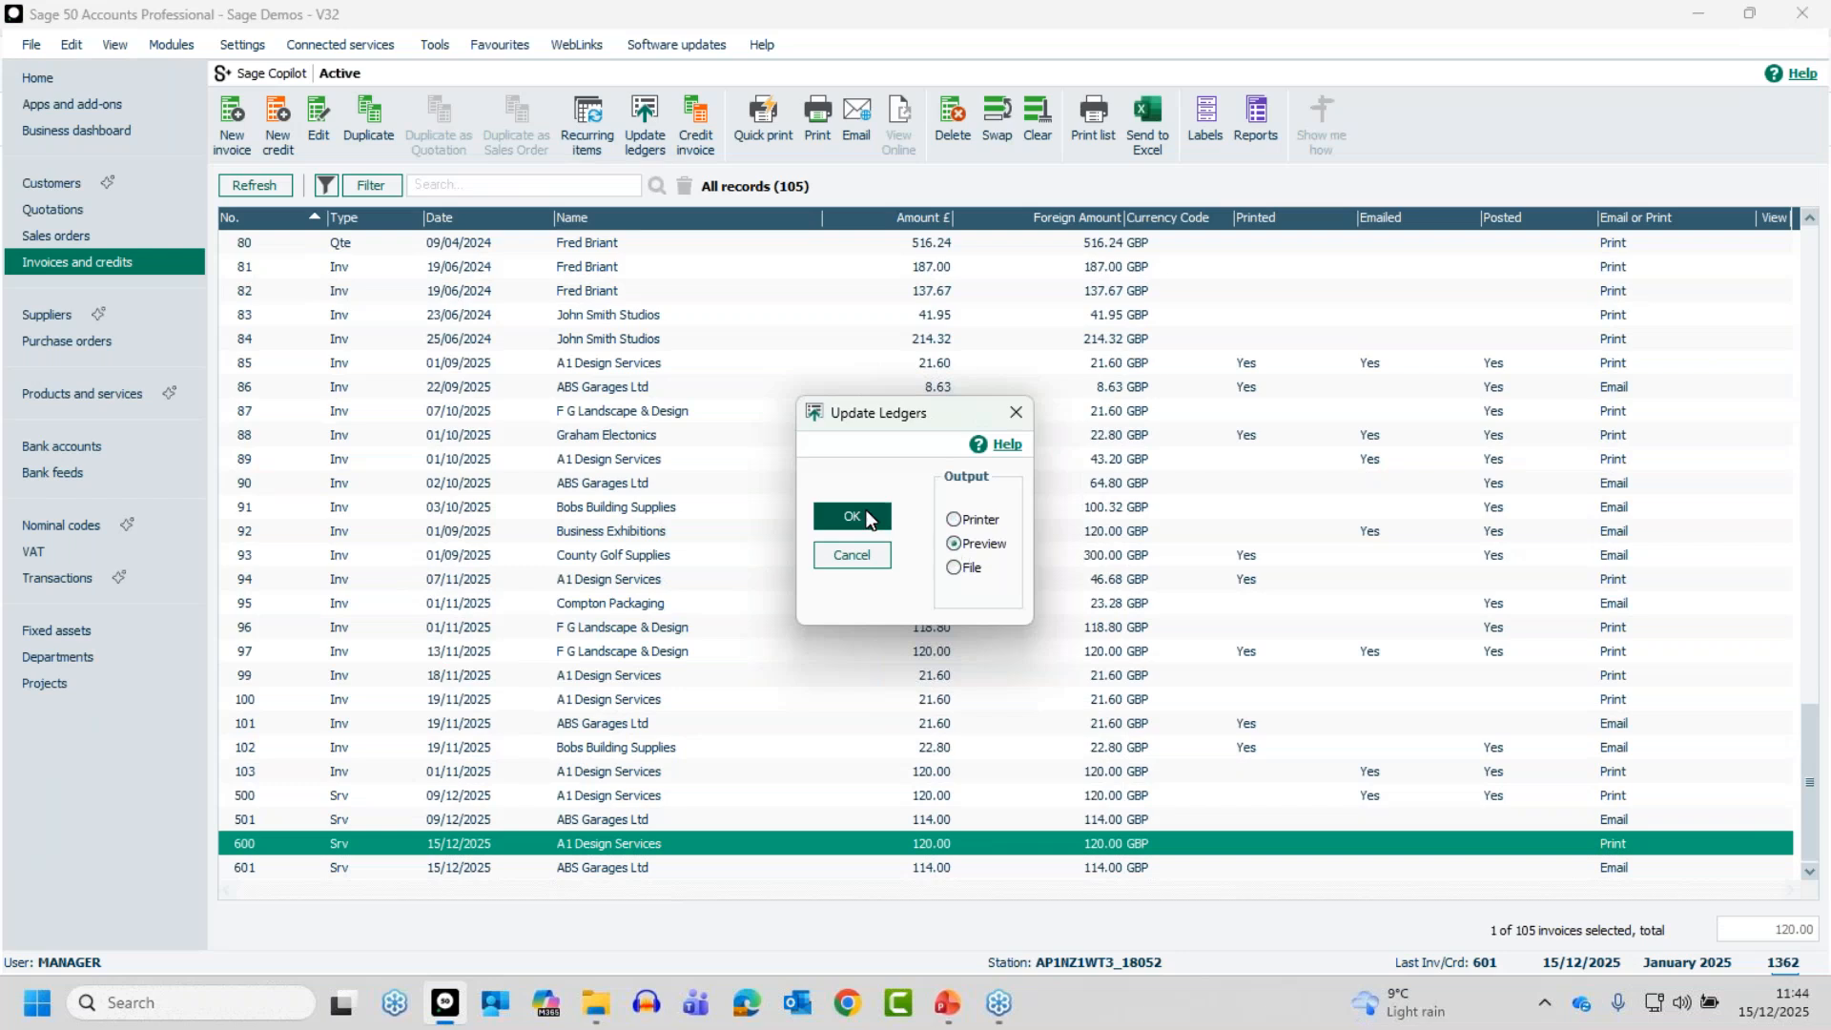
click(865, 513)
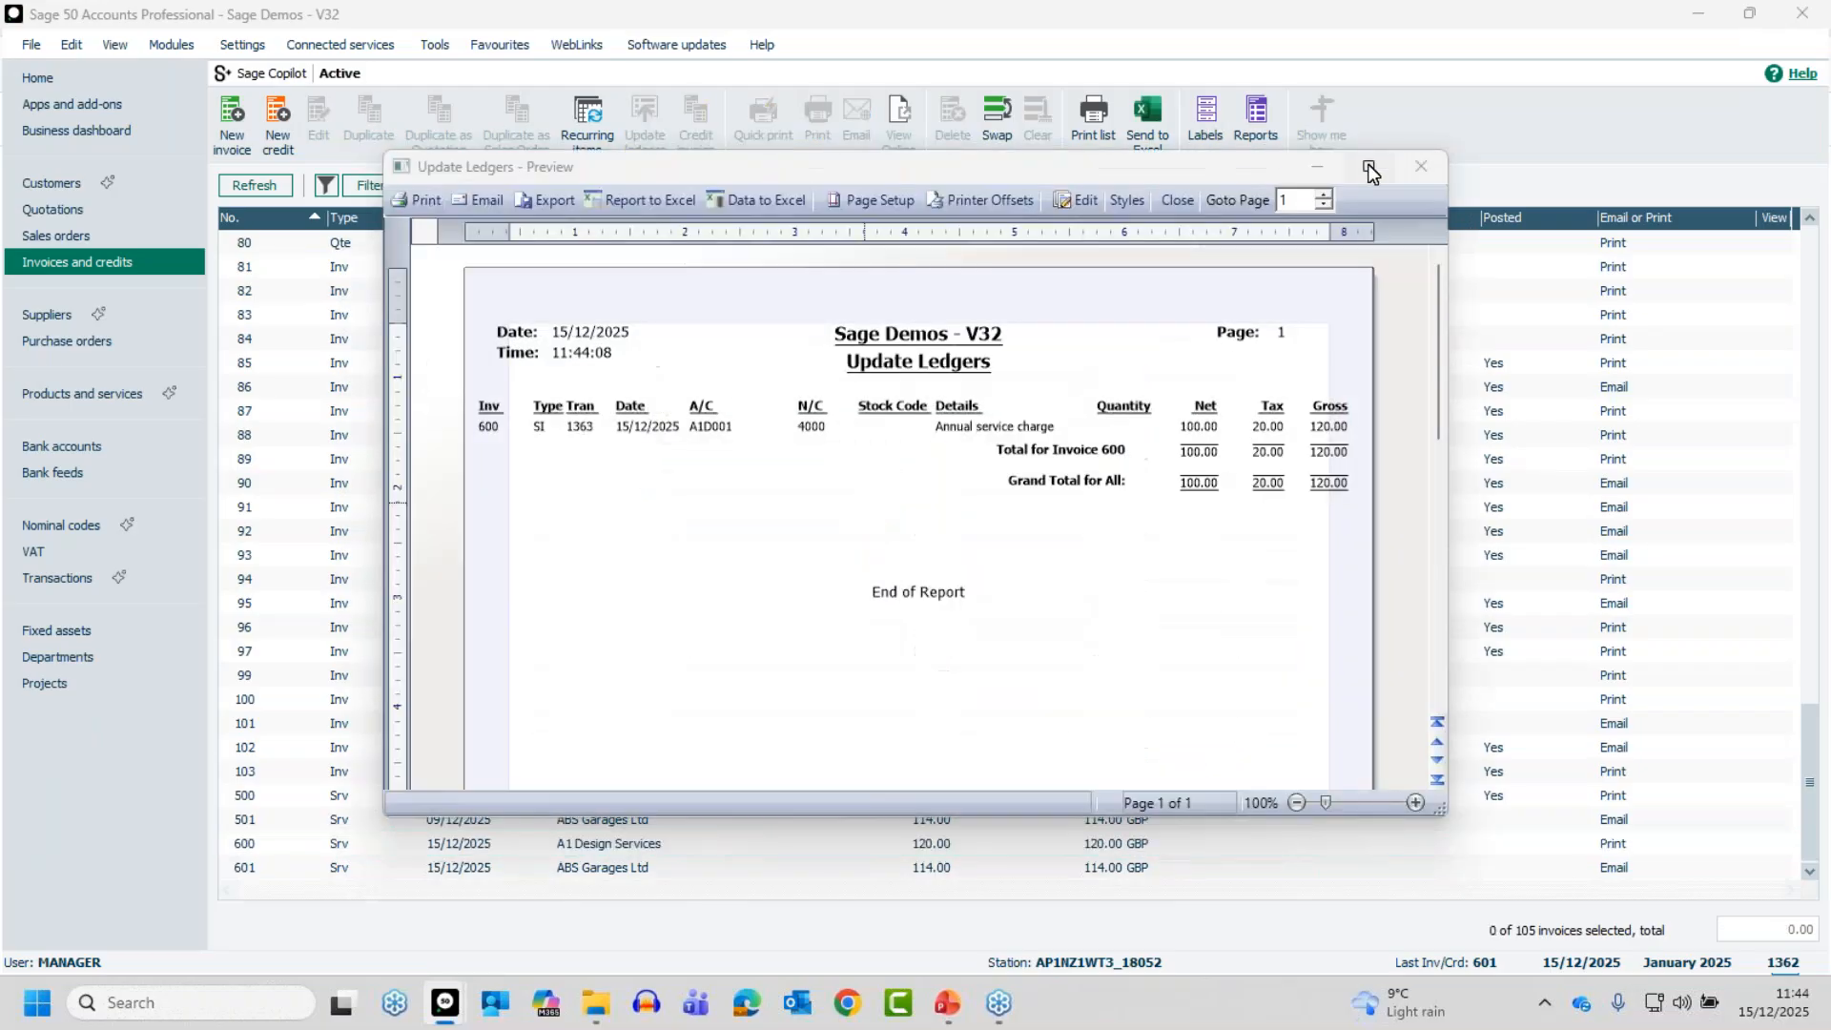
click(1370, 166)
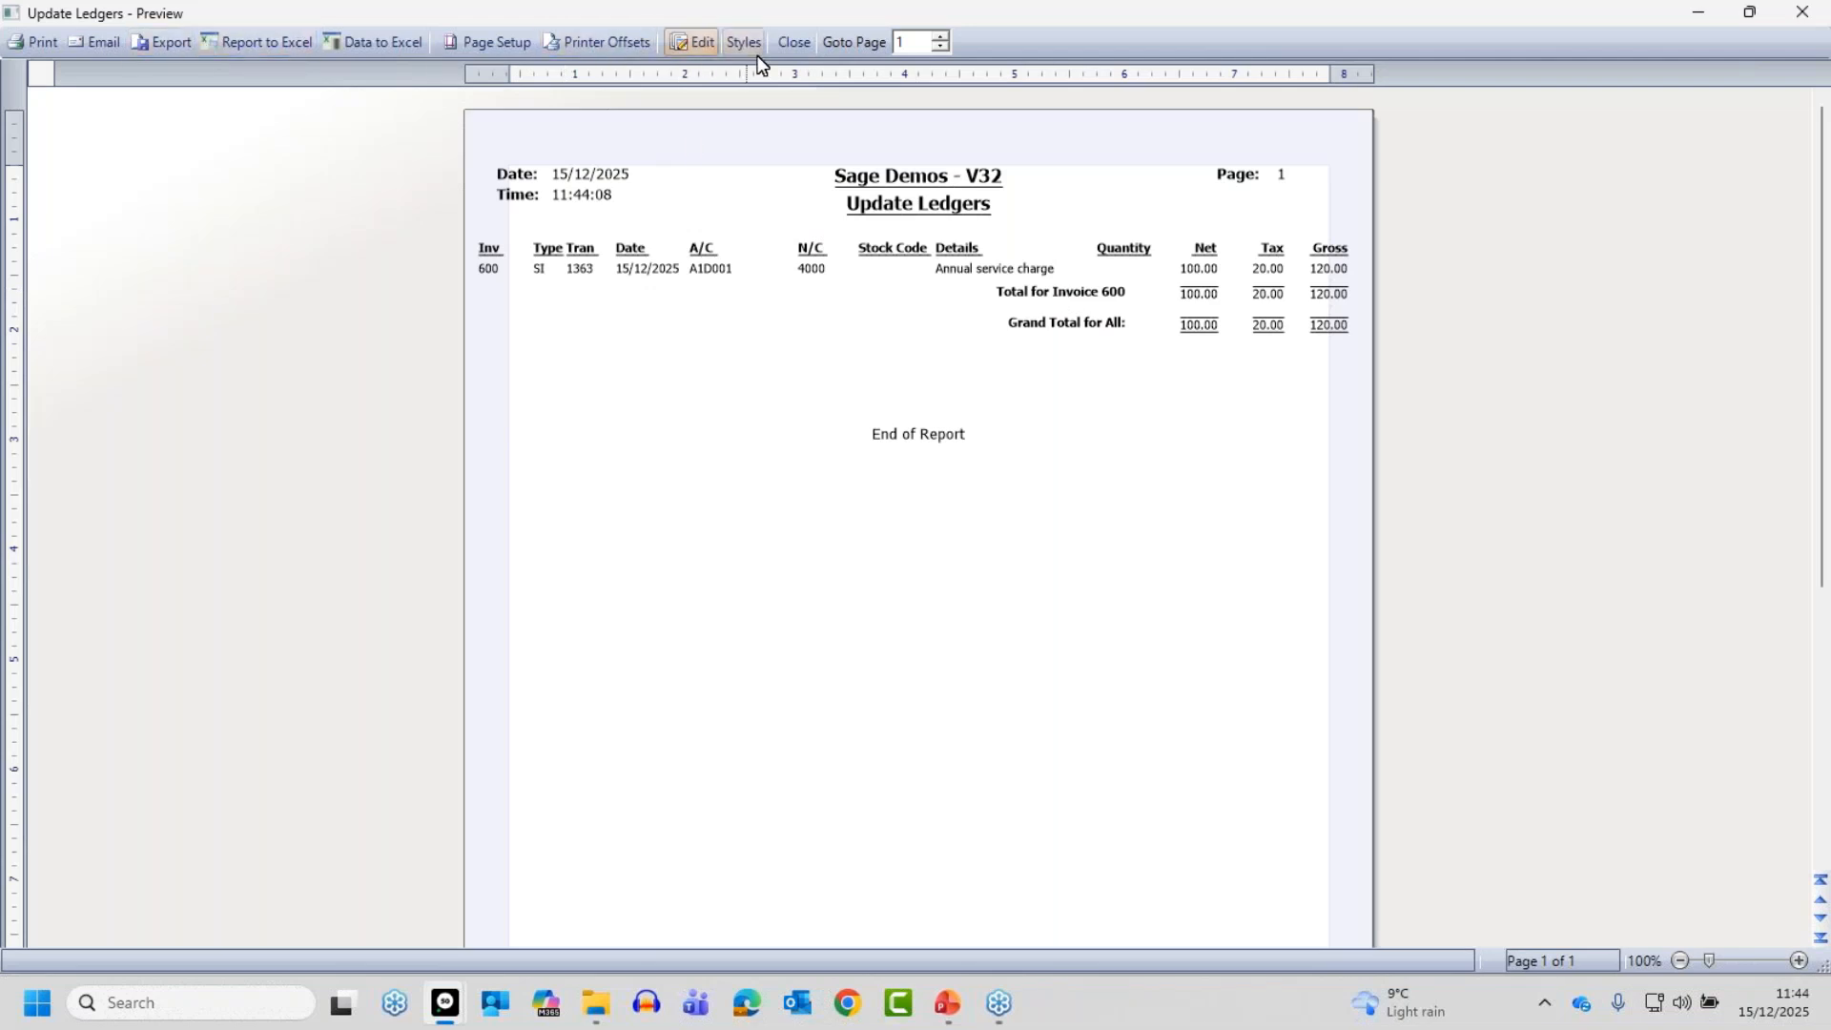
click(796, 40)
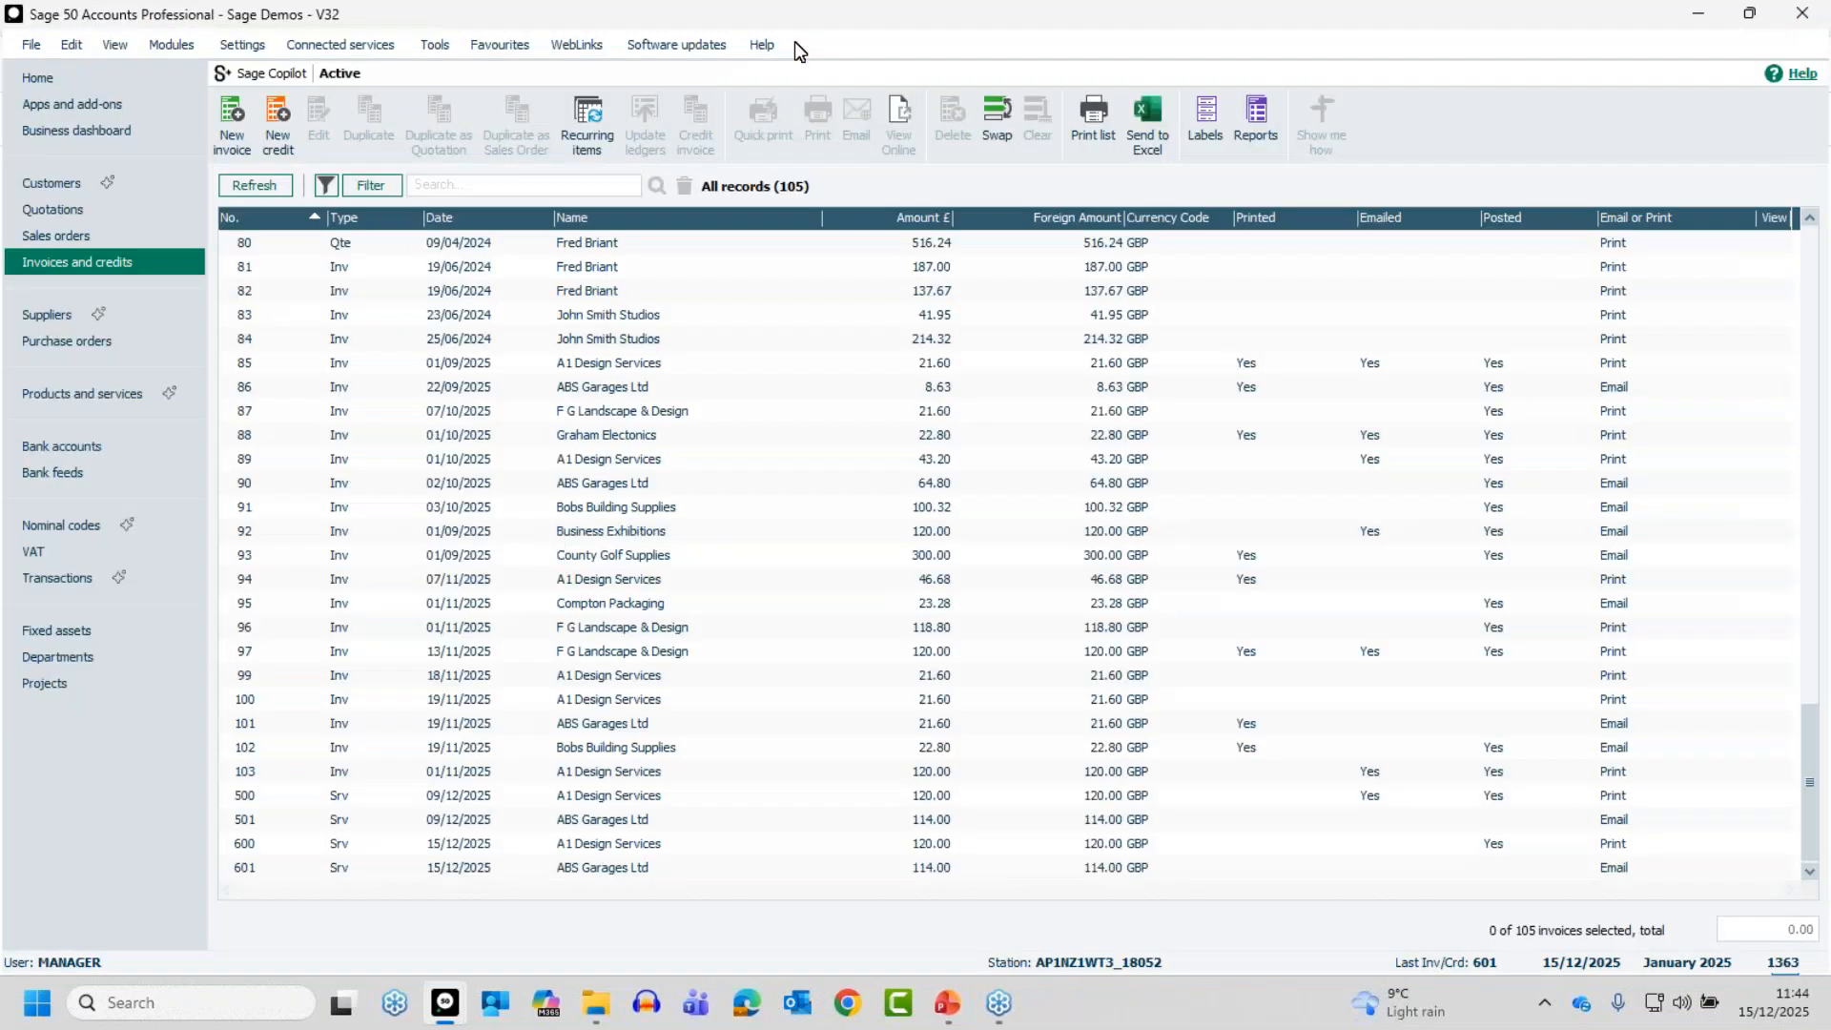
click(291, 846)
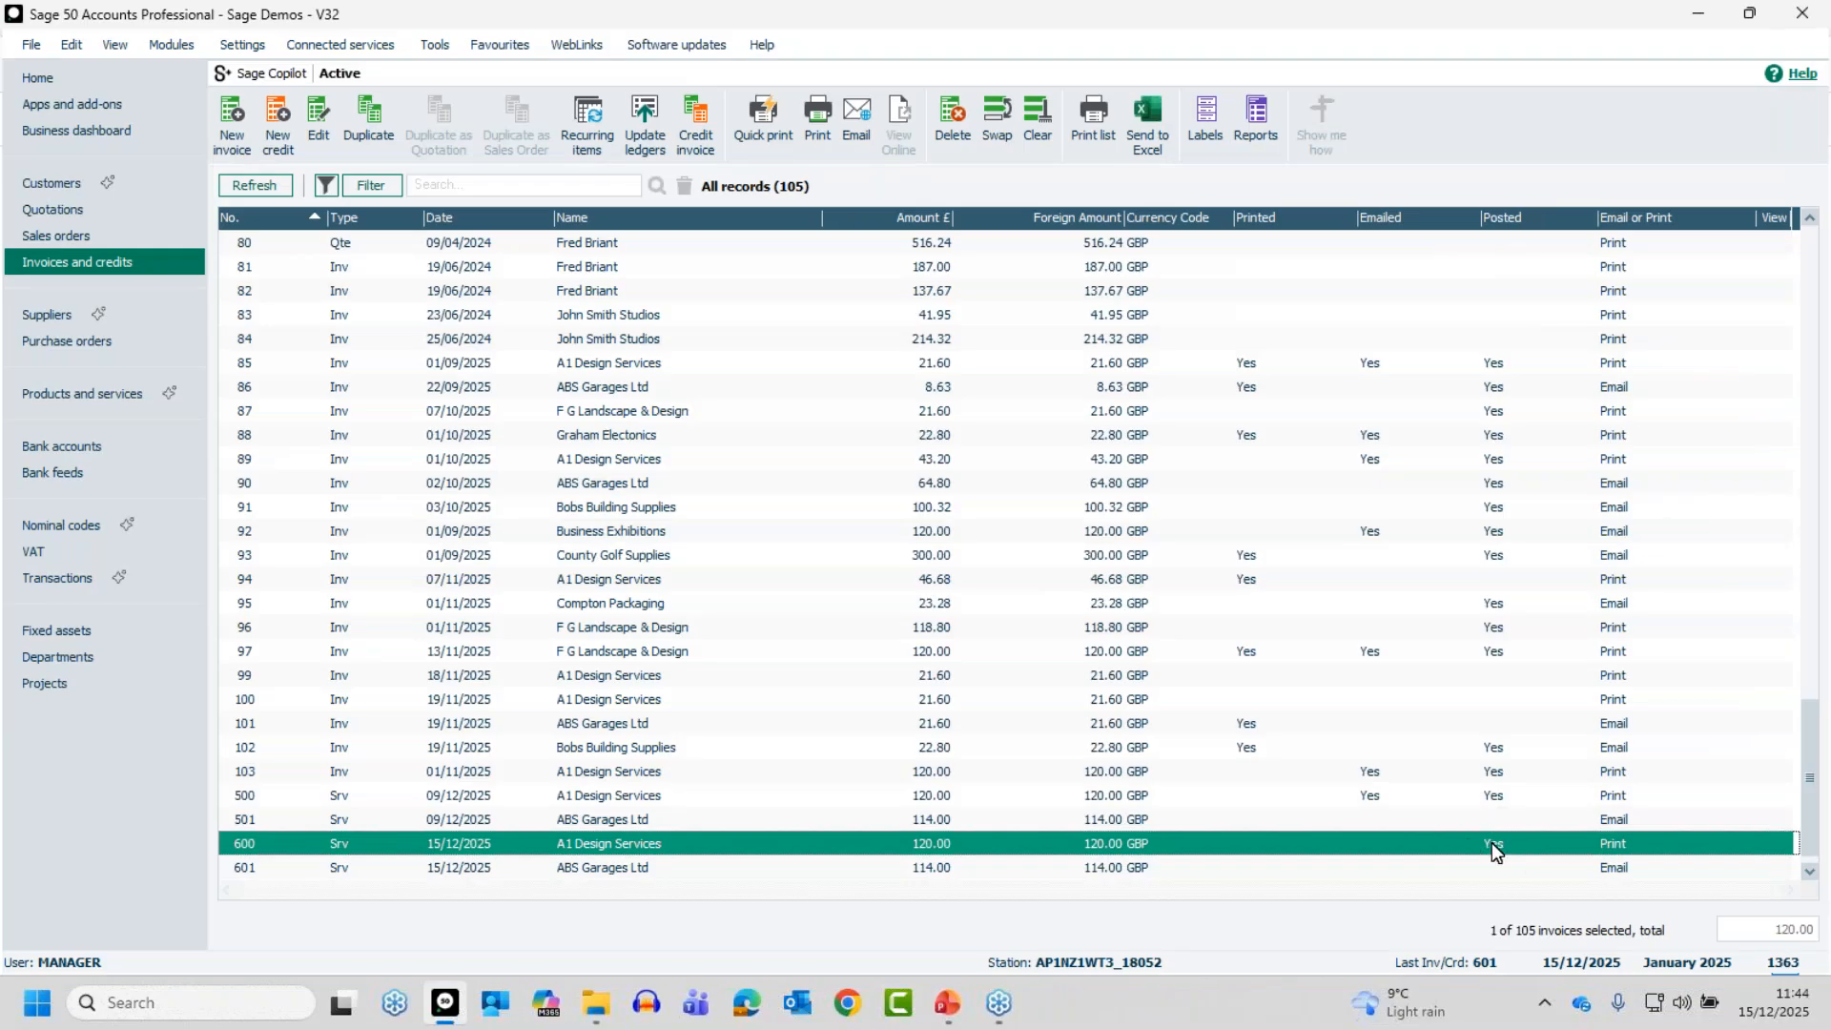
Open the A1 Design Services customer record and display its transaction activity.
click(54, 181)
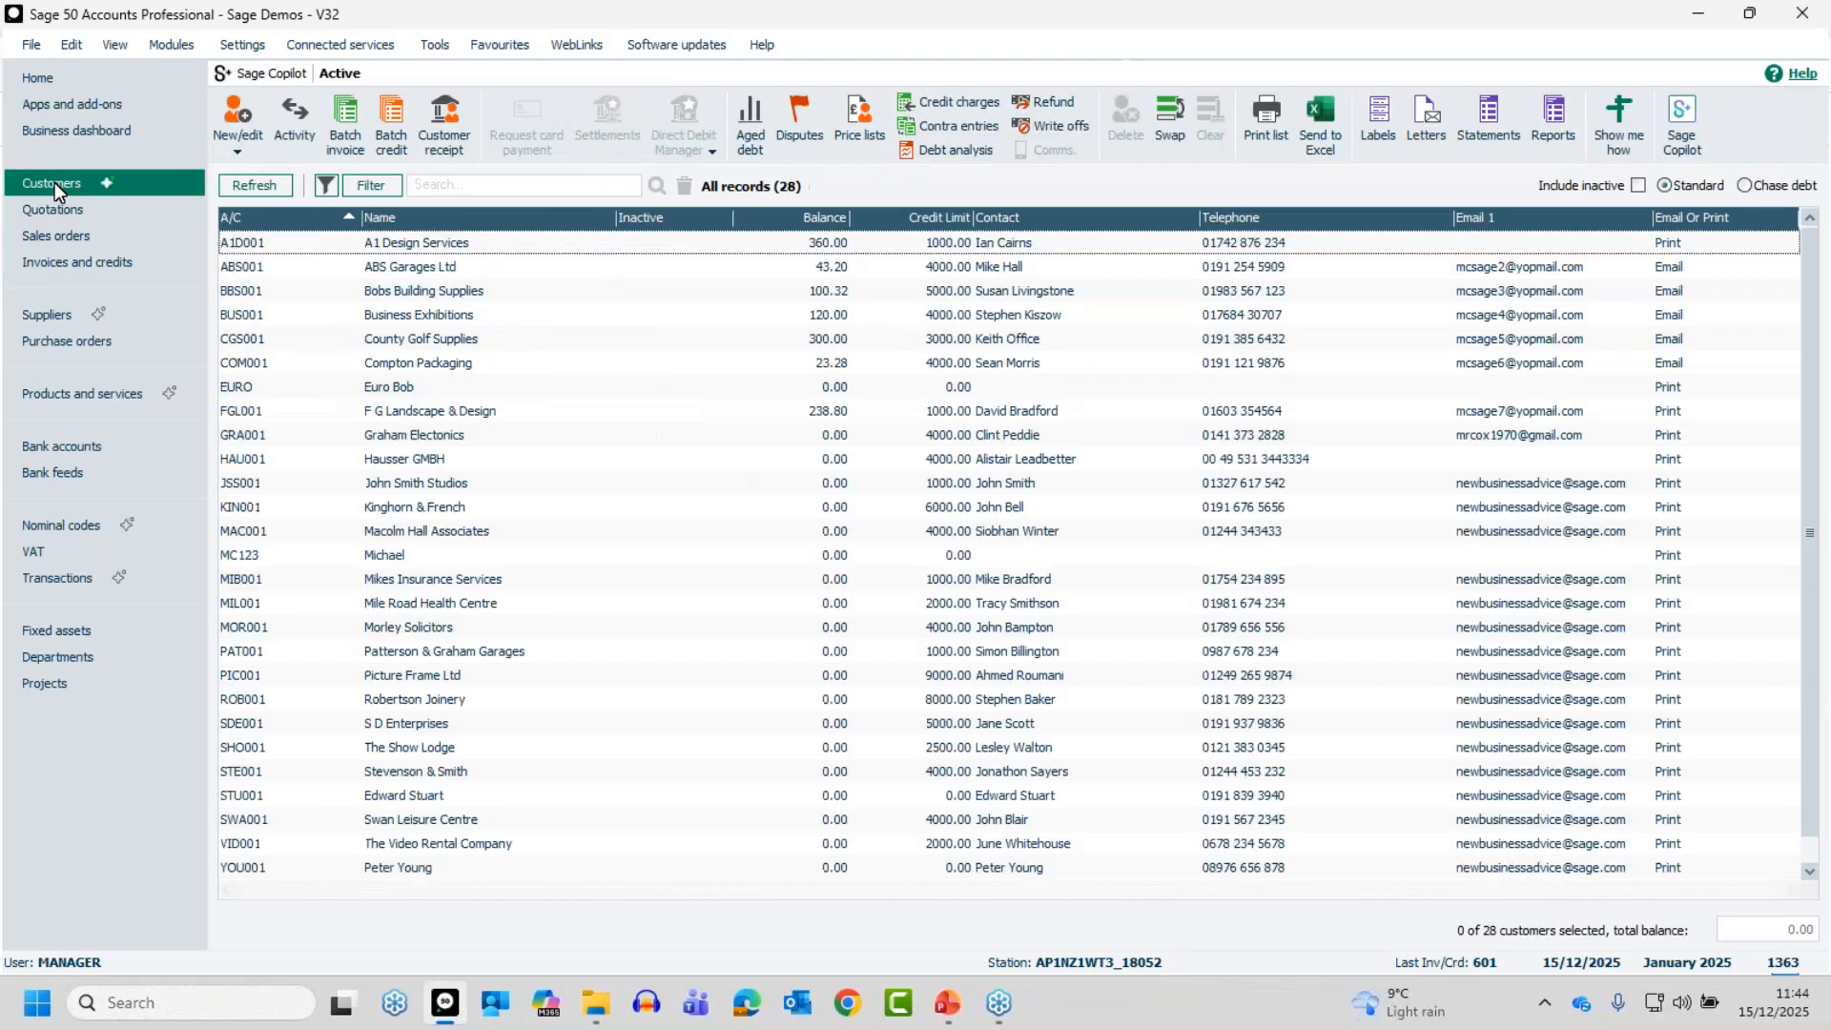
click(456, 248)
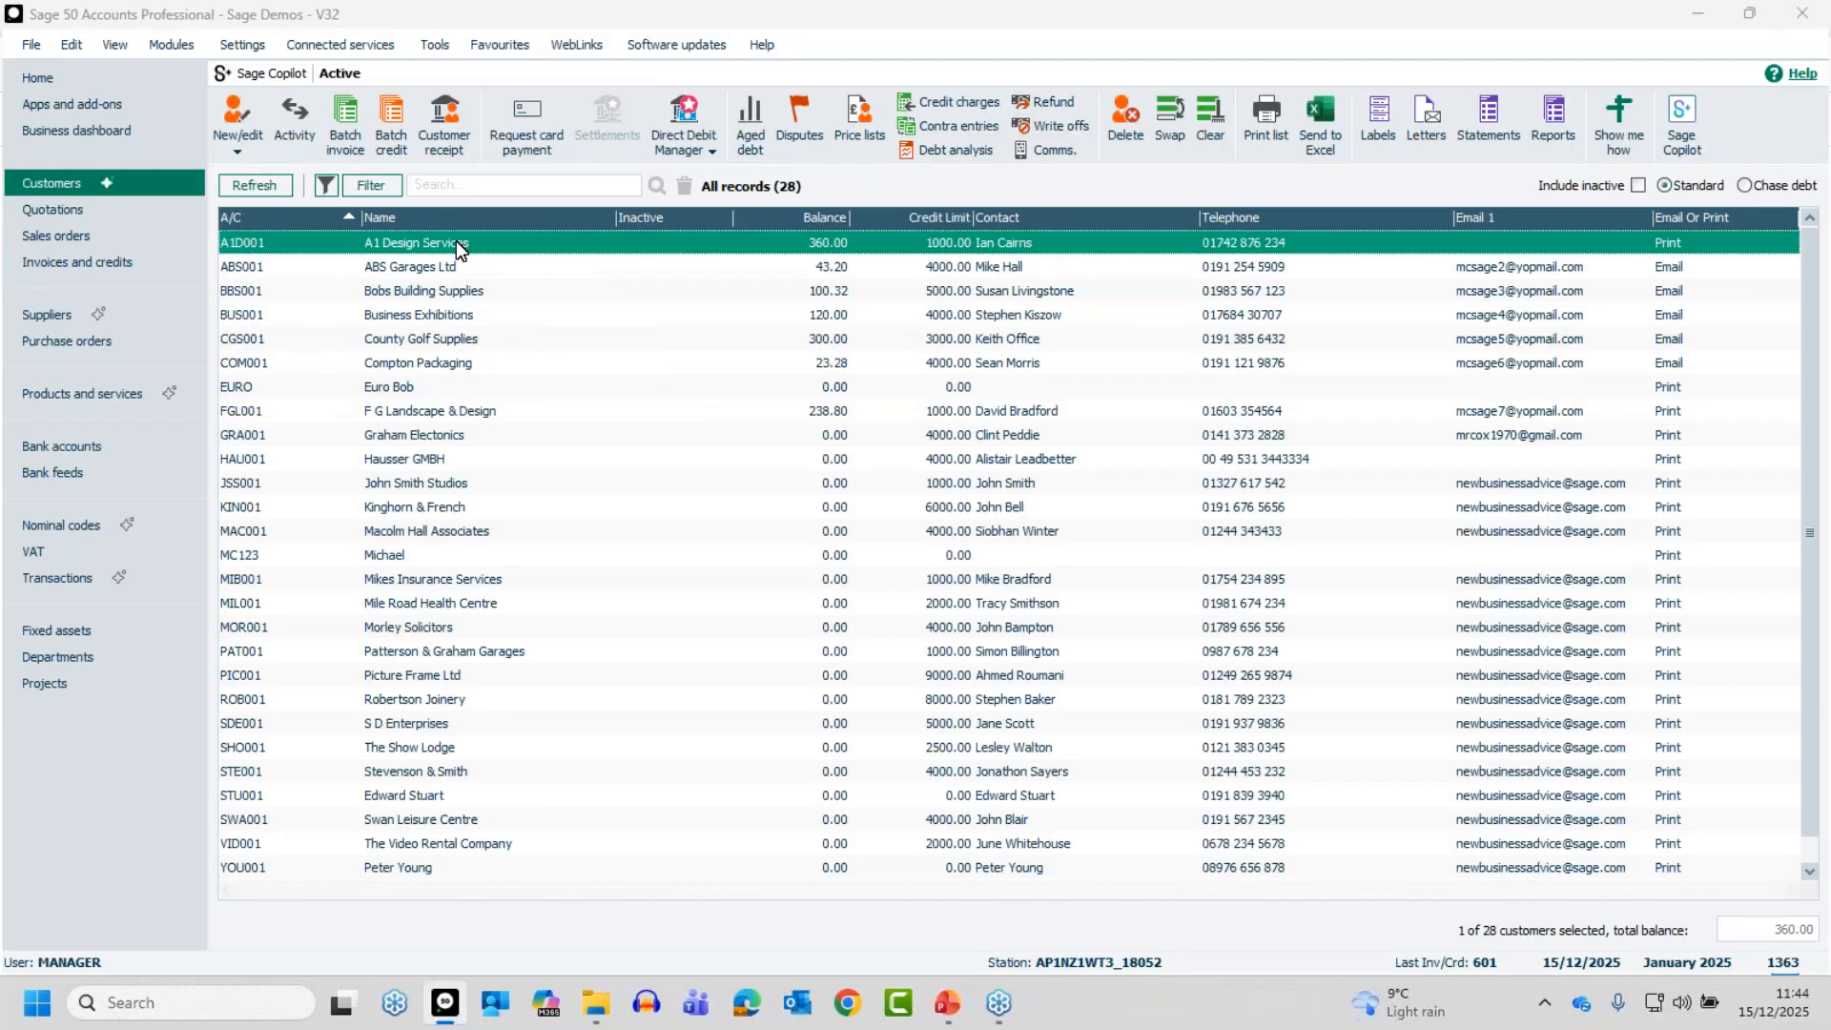
double_click(461, 246)
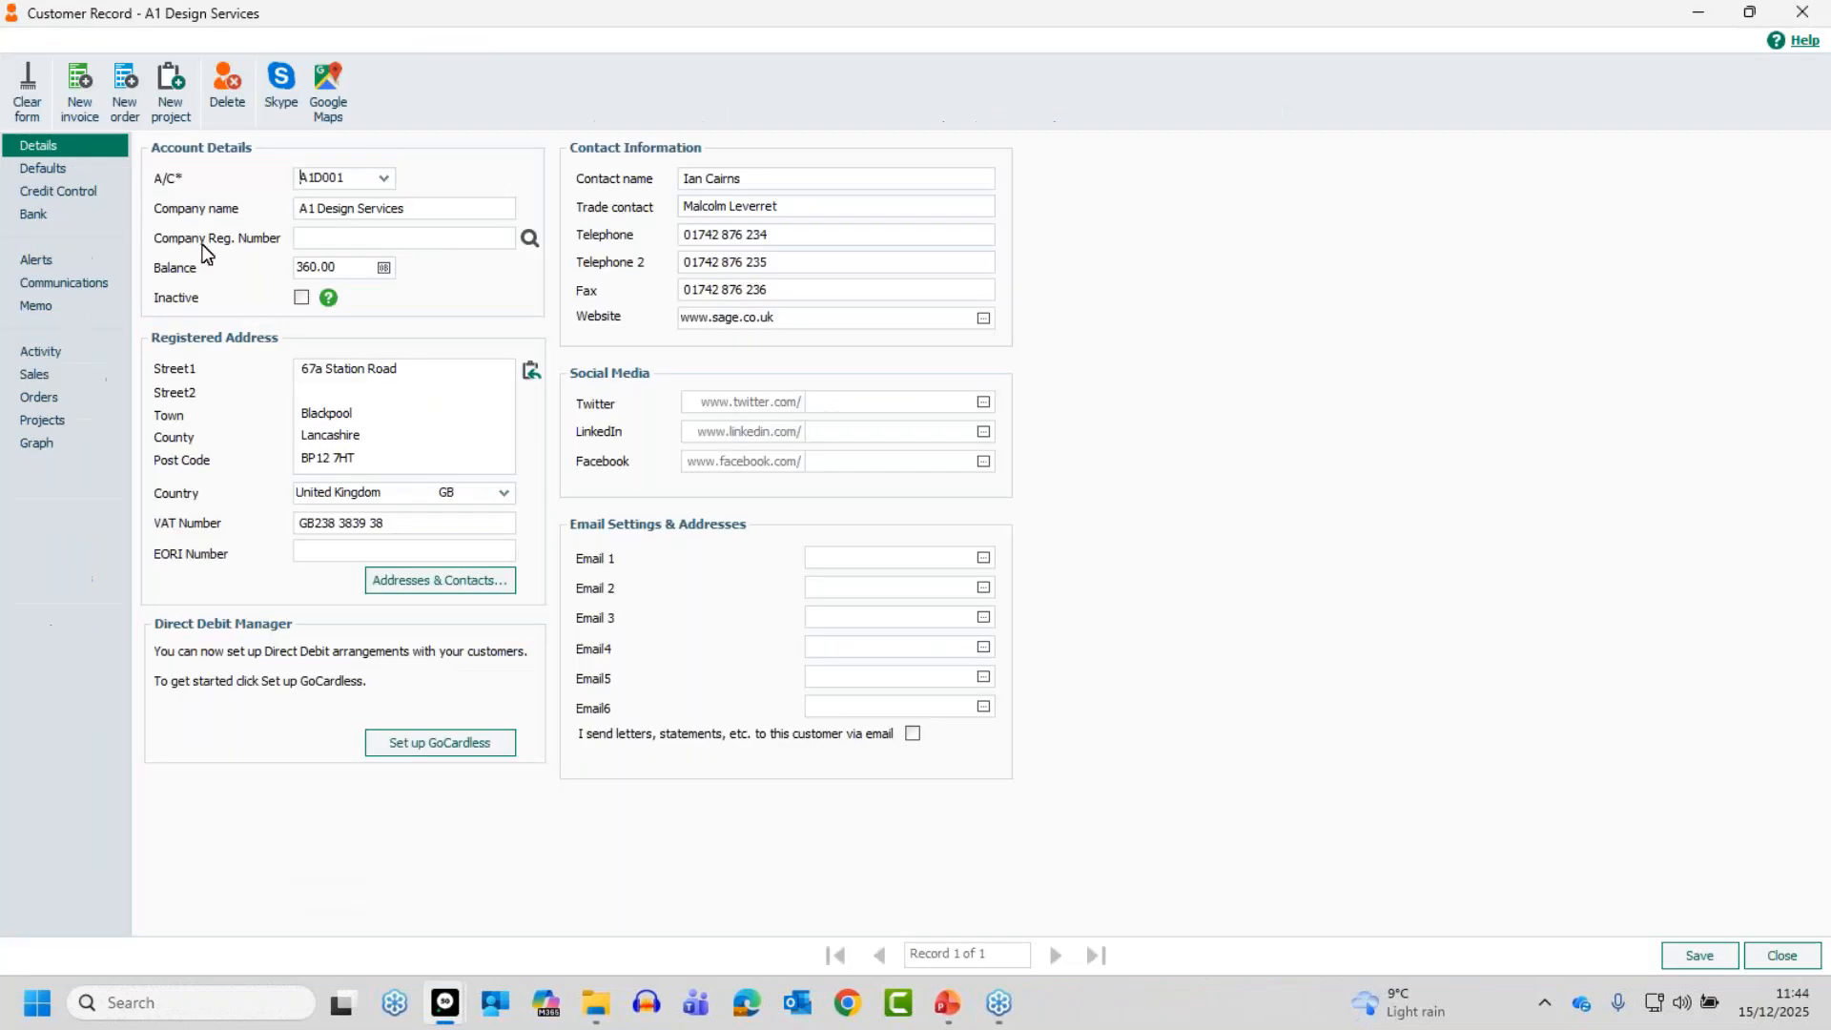
click(41, 352)
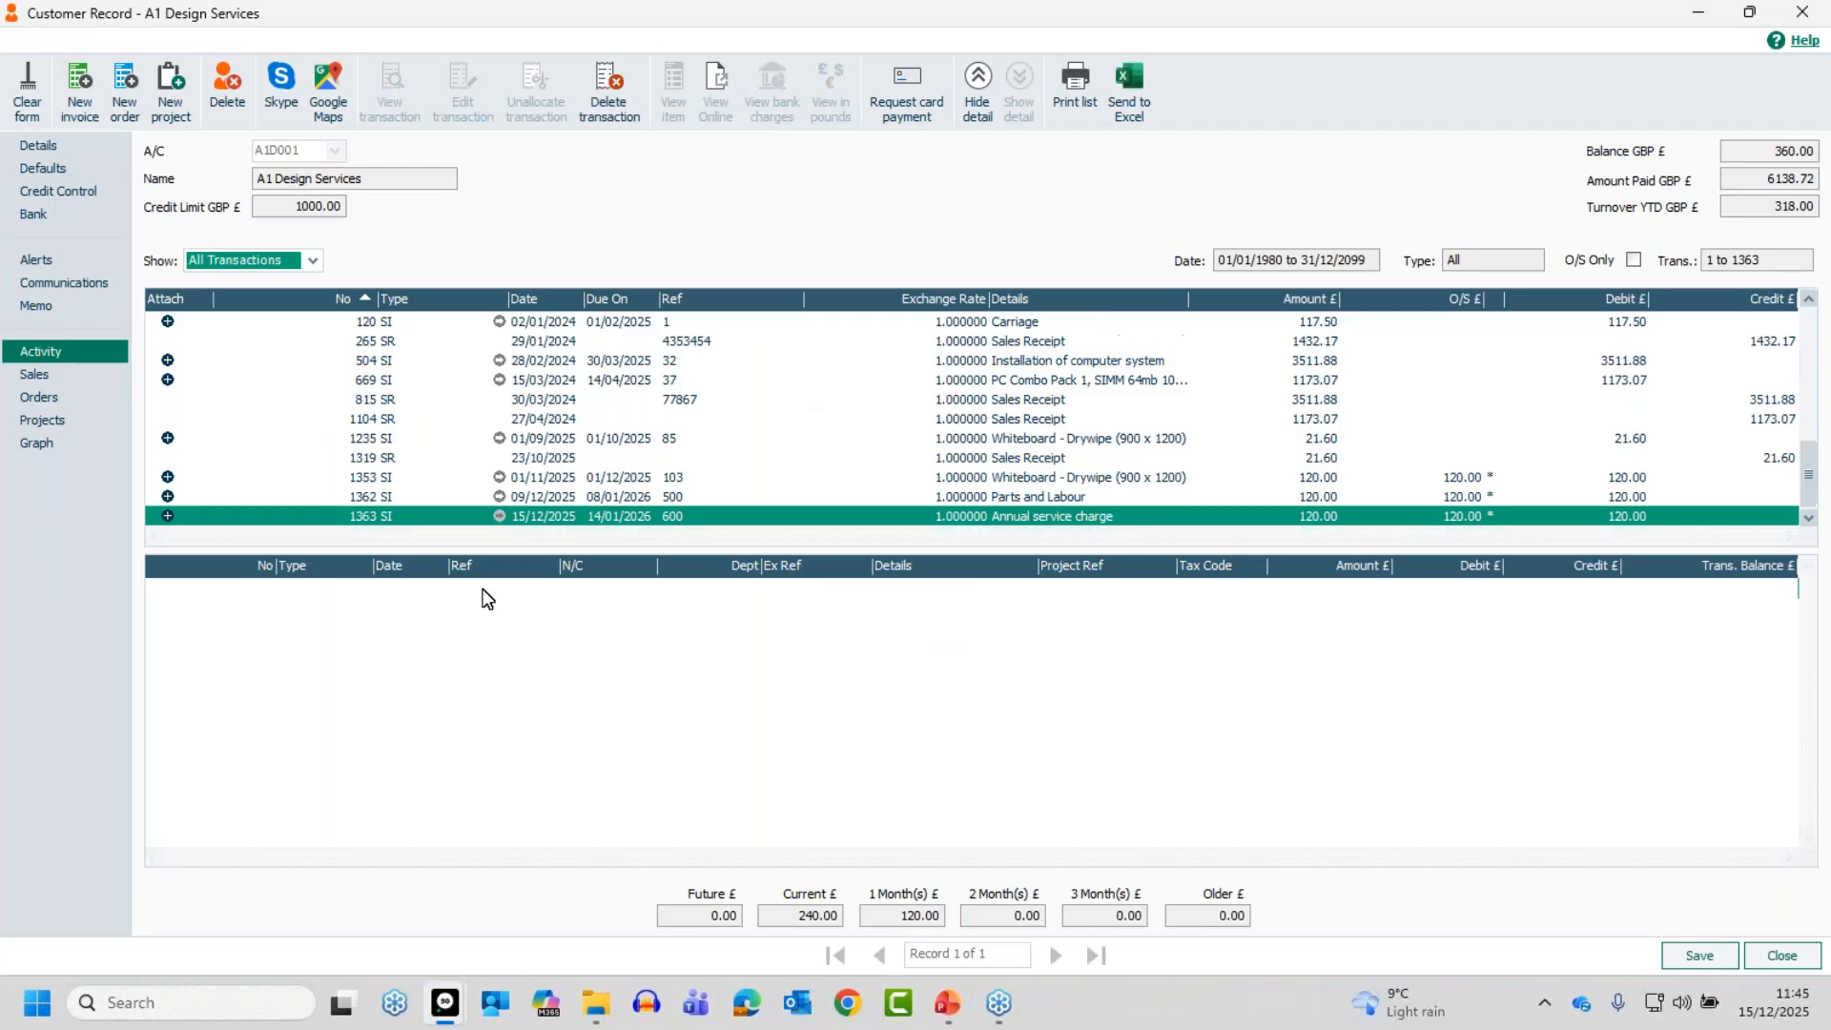
Examine the activity detail pane, hiding and restoring it, and inspect the 28/02/2024 computer installation and 01/09/2025 whiteboard invoices.
click(1805, 521)
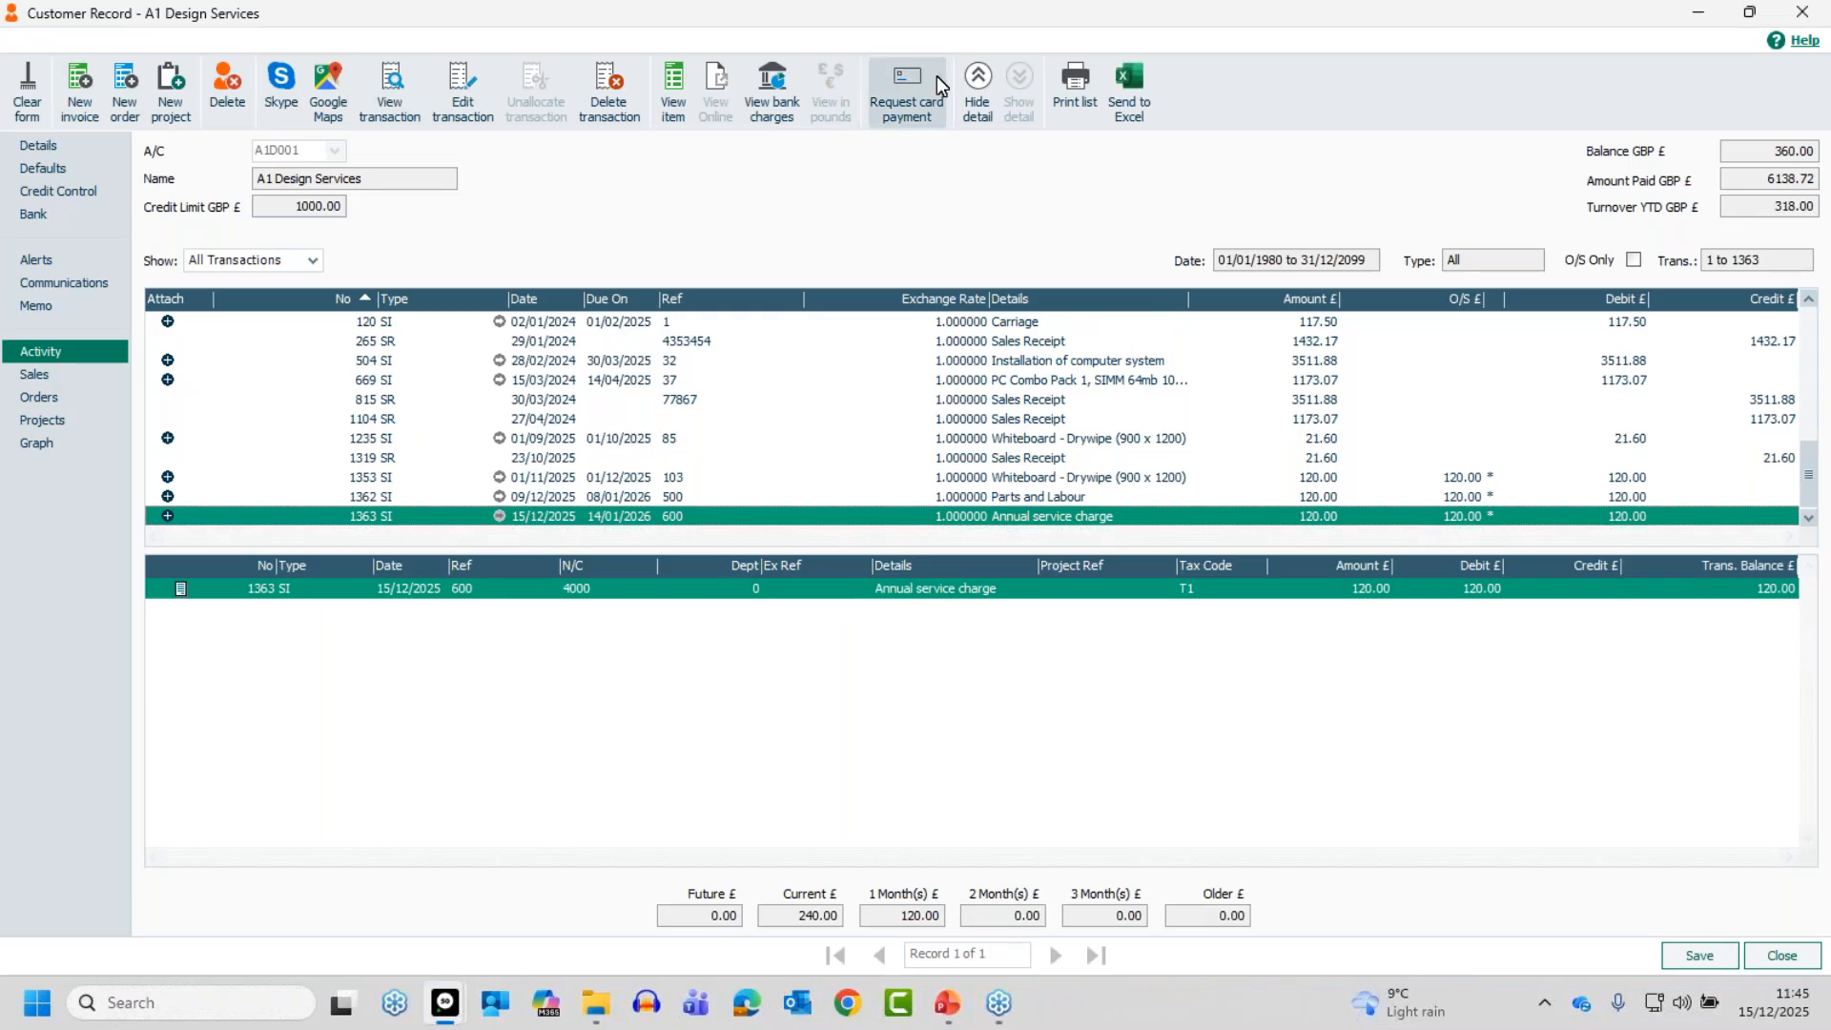
click(979, 81)
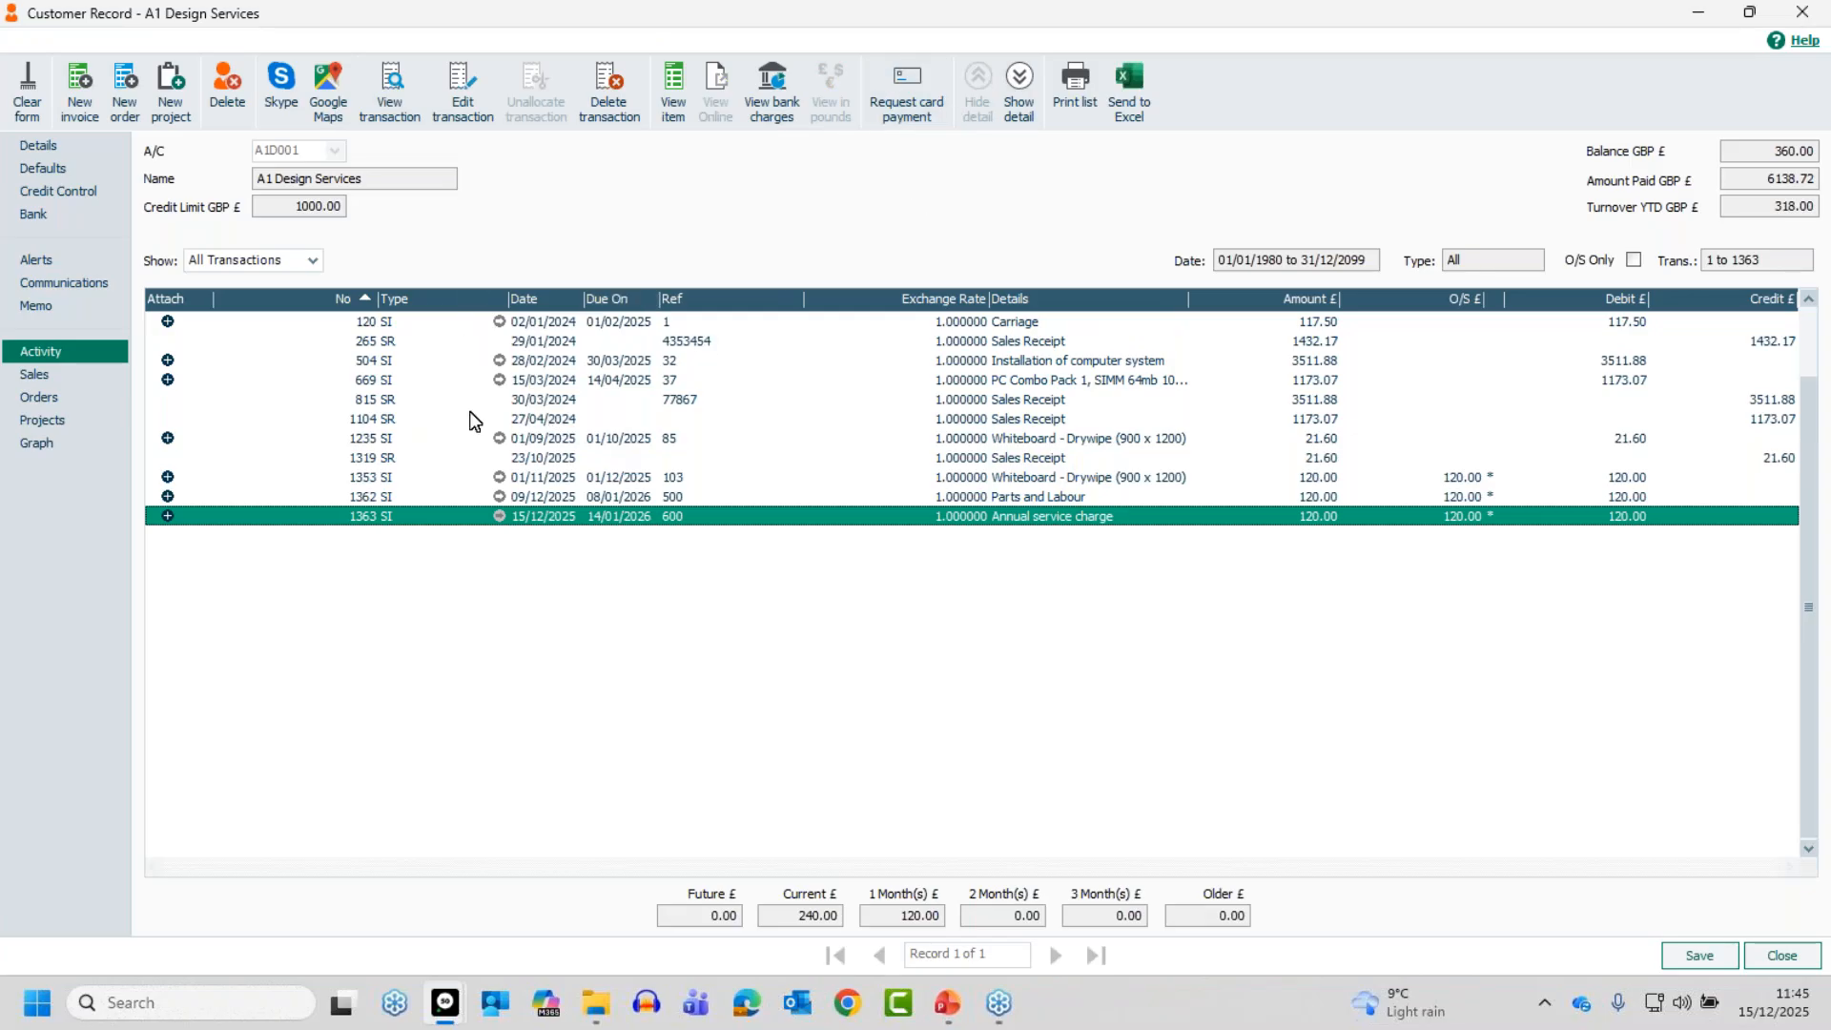
click(1018, 88)
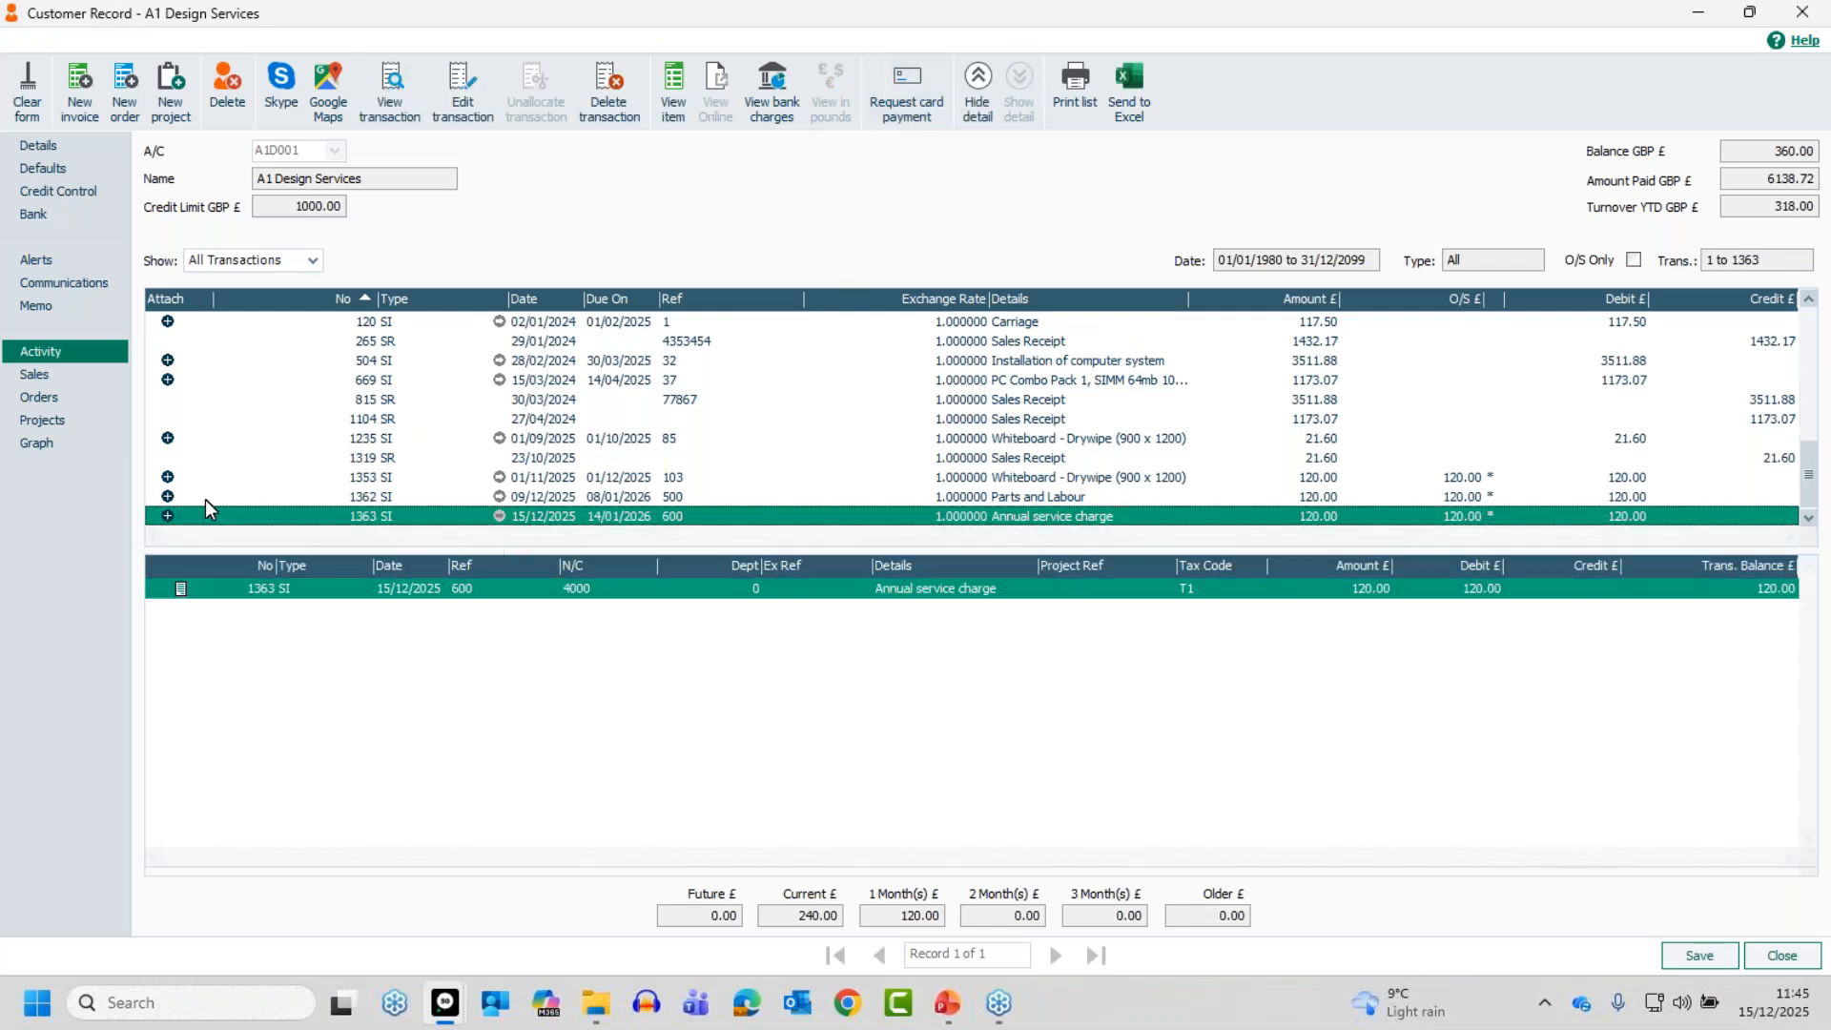
click(613, 363)
click(613, 443)
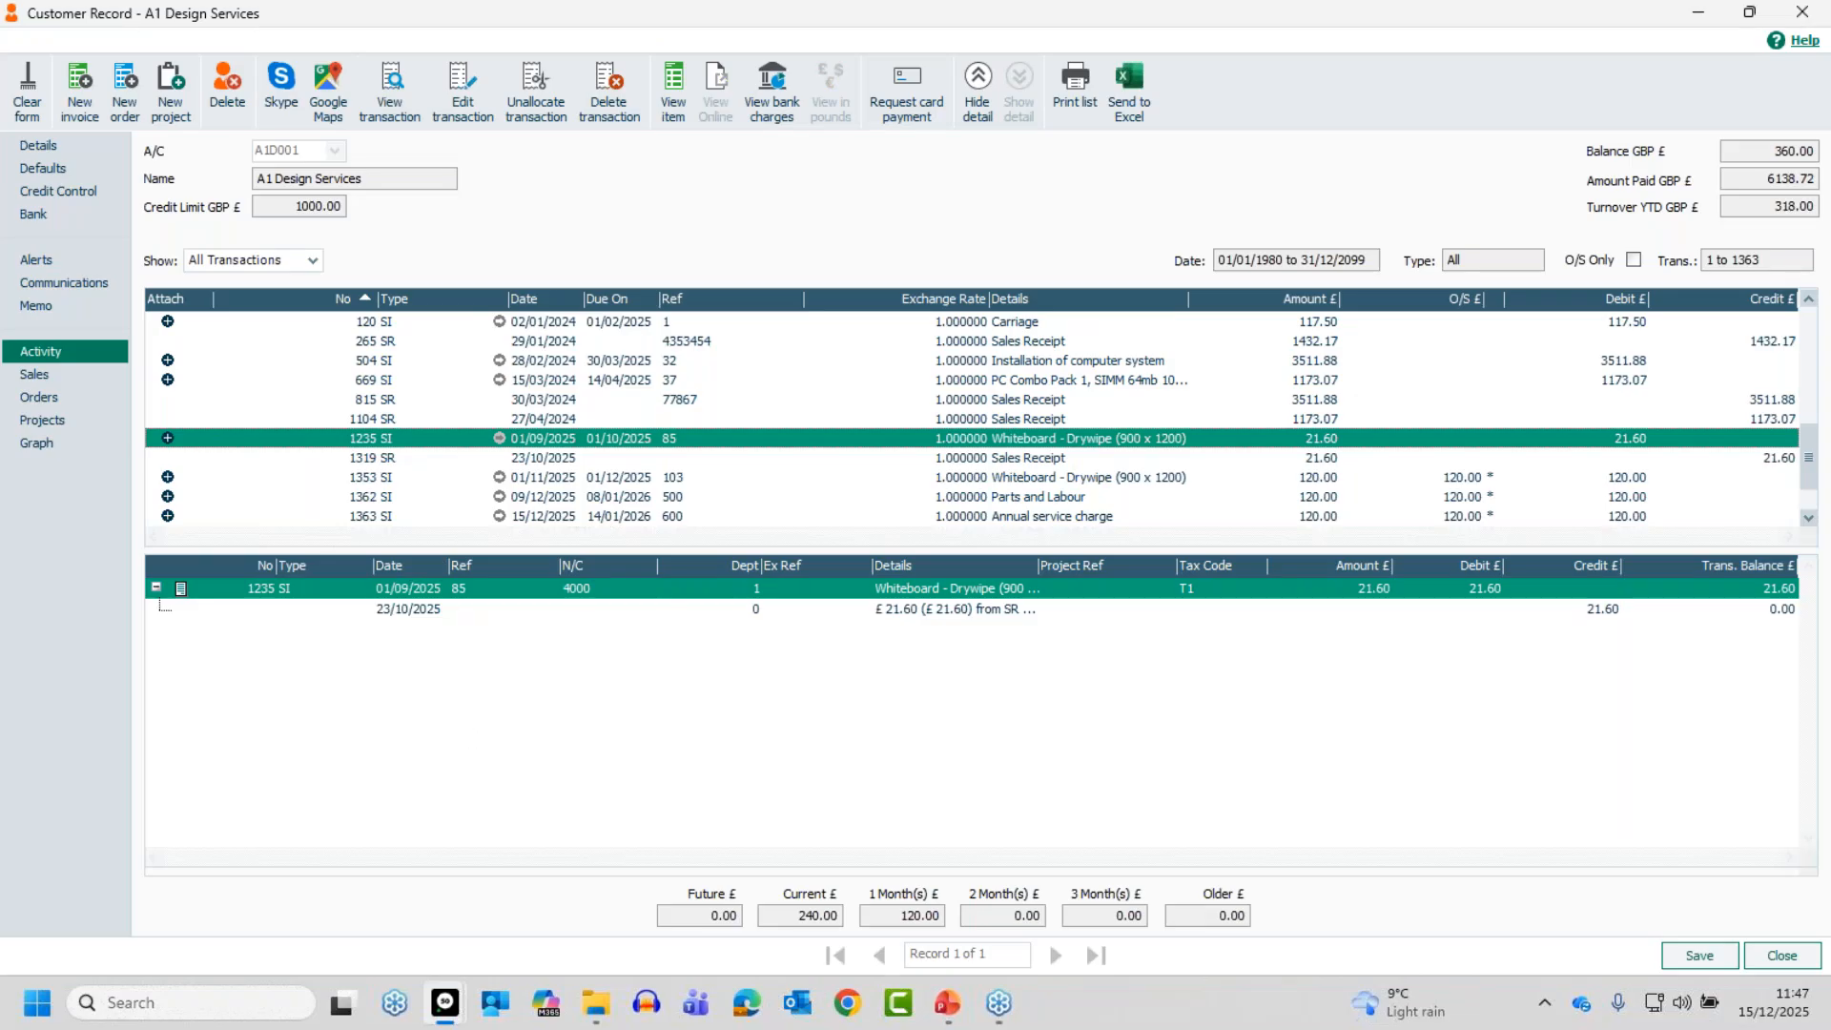
key(alt+Tab)
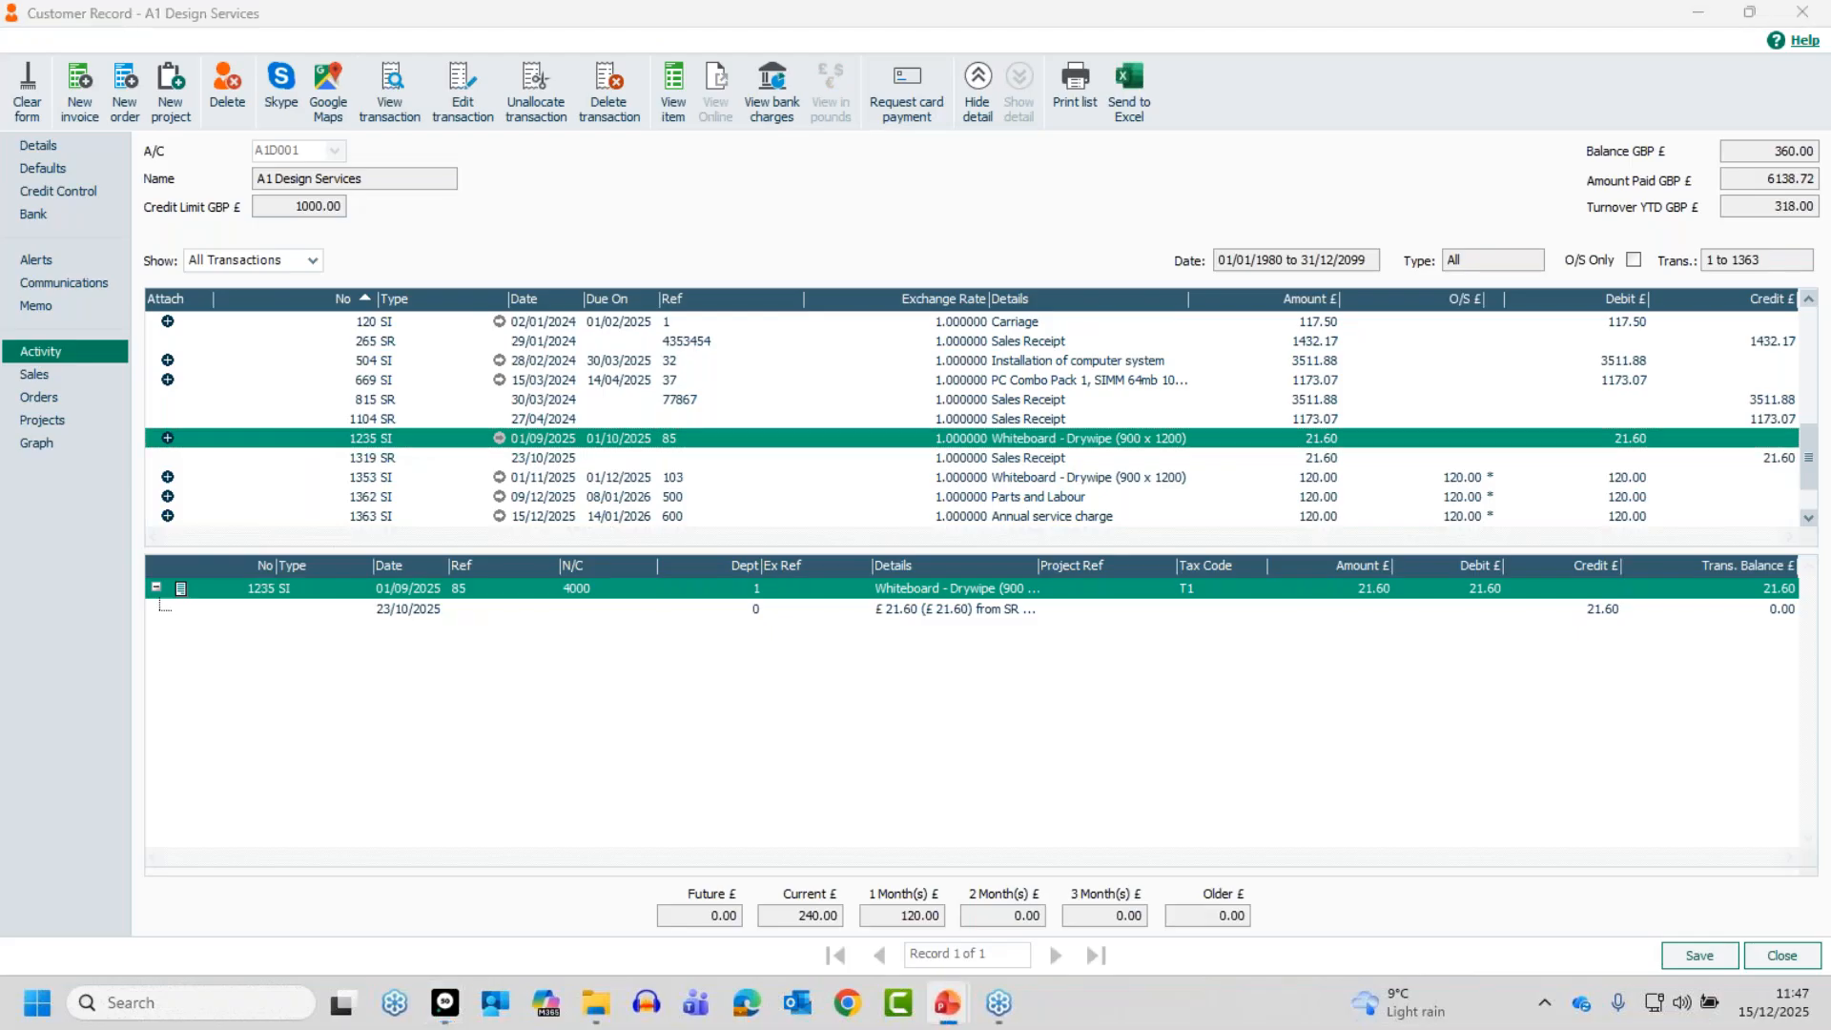